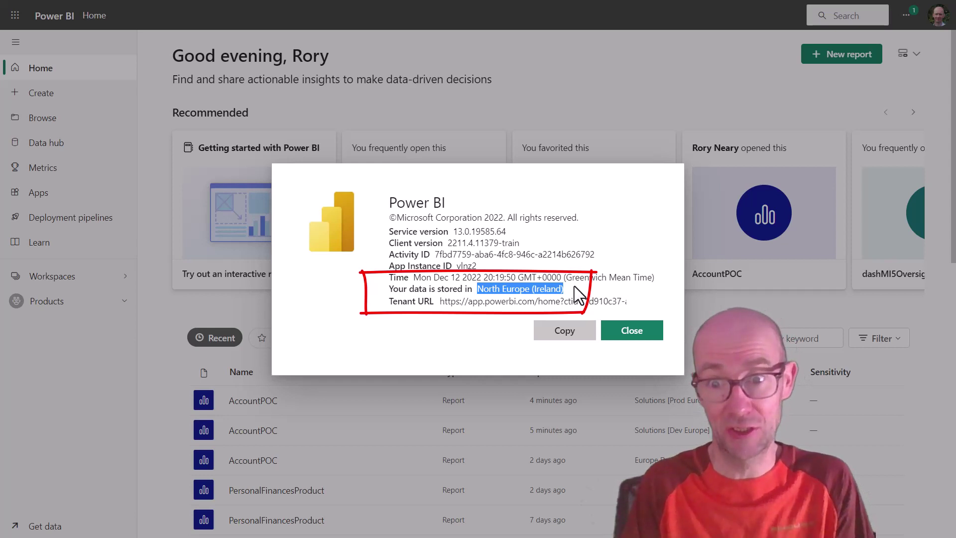
Step: Copy the Power BI service details from the About dialog
{"action": "left_click", "coordinate": [591, 325]}
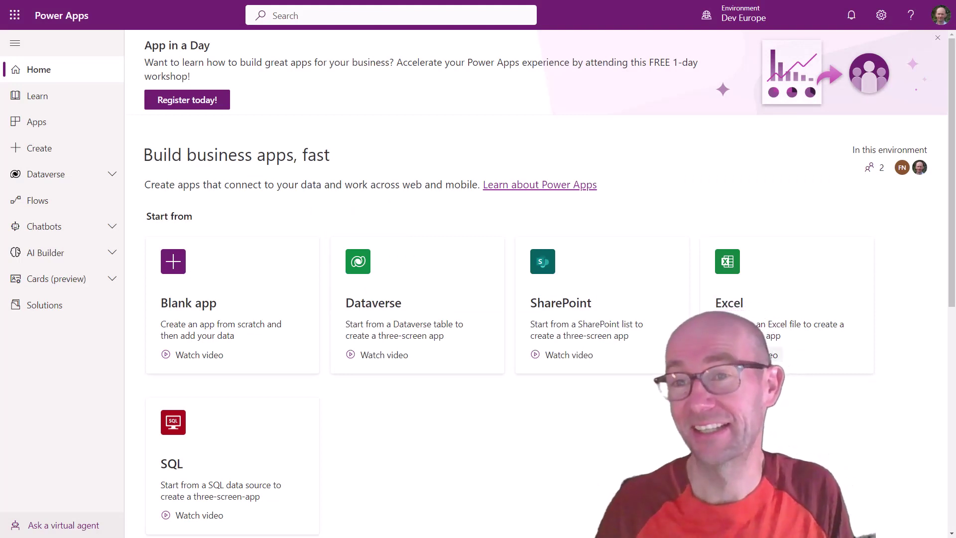
Step: Open the Power Platform admin center from Power Apps settings and list all environments
{"action": "left_click", "coordinate": [880, 19]}
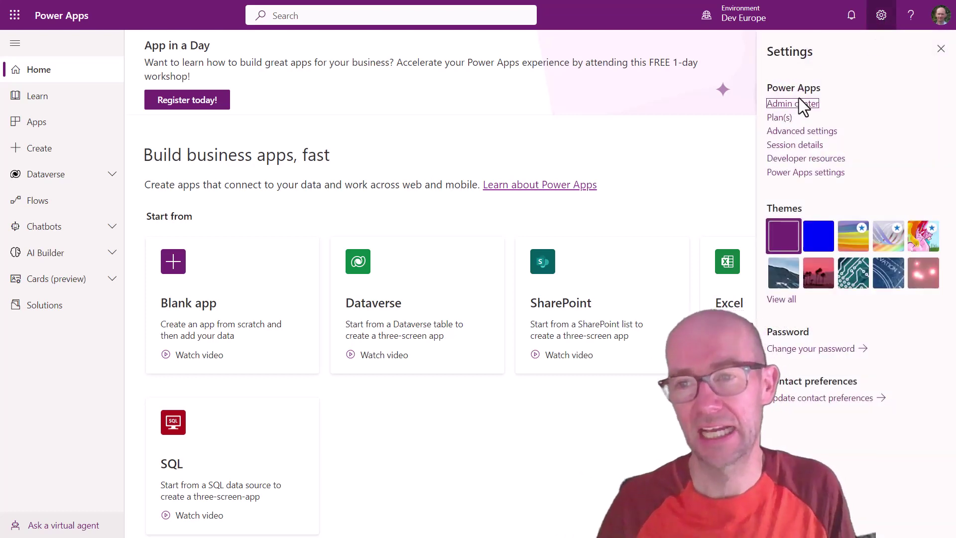
{"action": "left_click", "coordinate": [794, 103]}
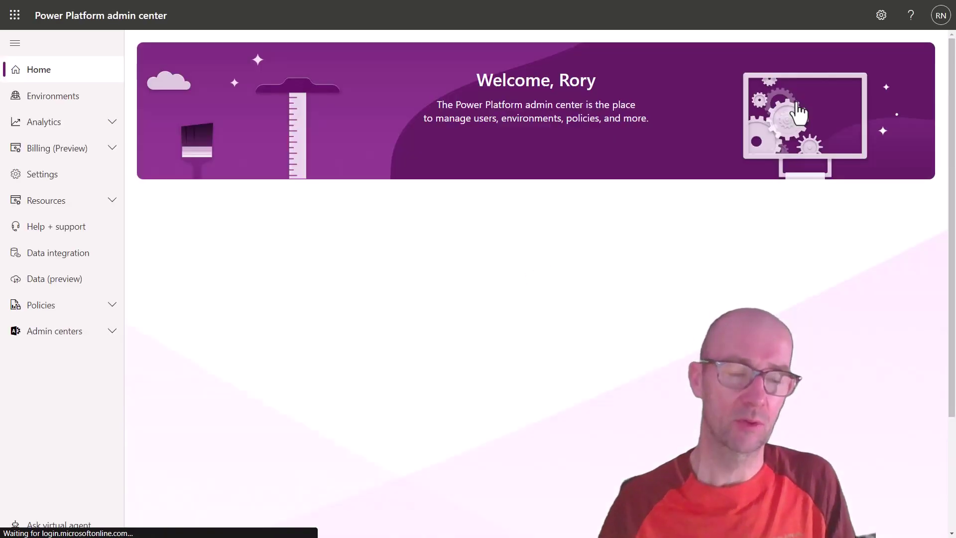
{"action": "left_click", "coordinate": [67, 100]}
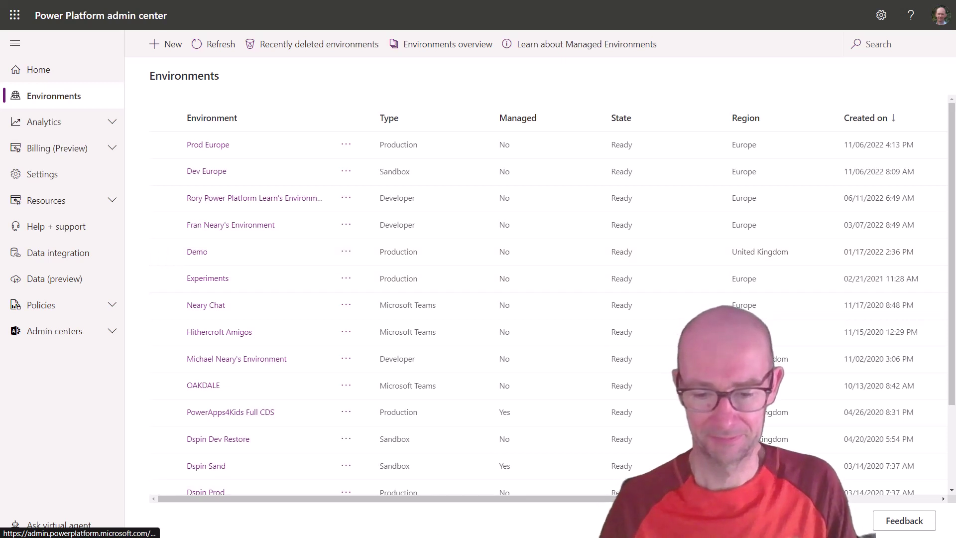
Step: Open the Experiments environment and list its Dynamics 365 apps under Resources
{"action": "left_click_drag", "start_coordinate": [673, 225], "coordinate": [838, 225]}
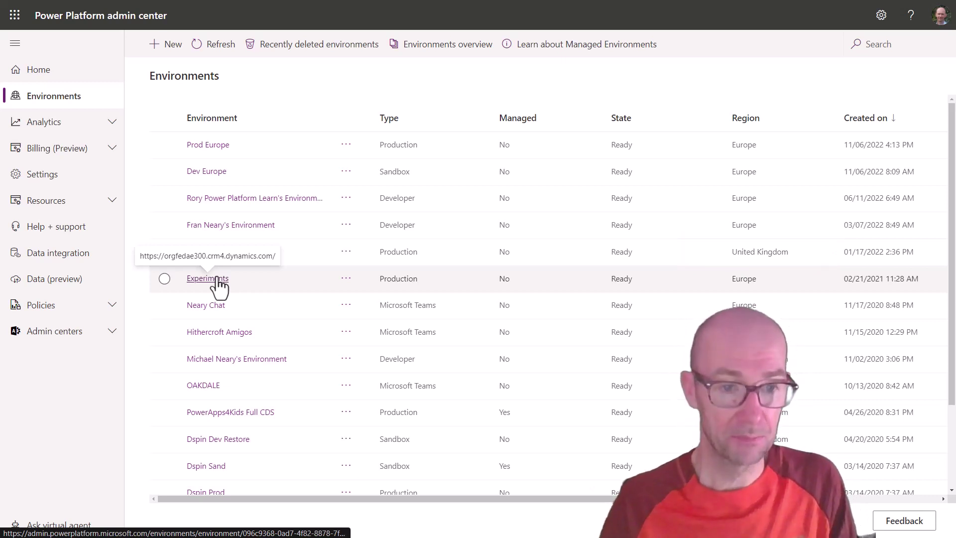
{"action": "left_click", "coordinate": [219, 279]}
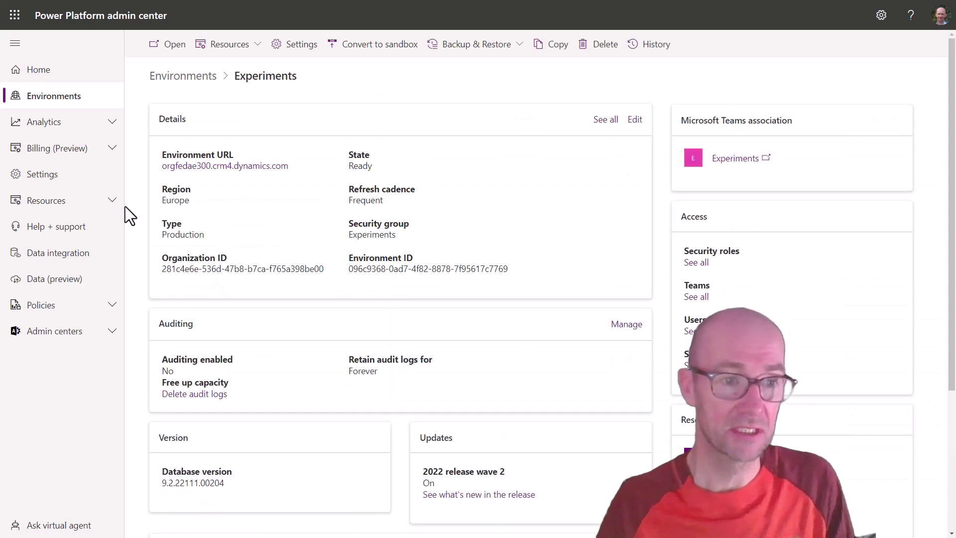
{"action": "left_click", "coordinate": [107, 203]}
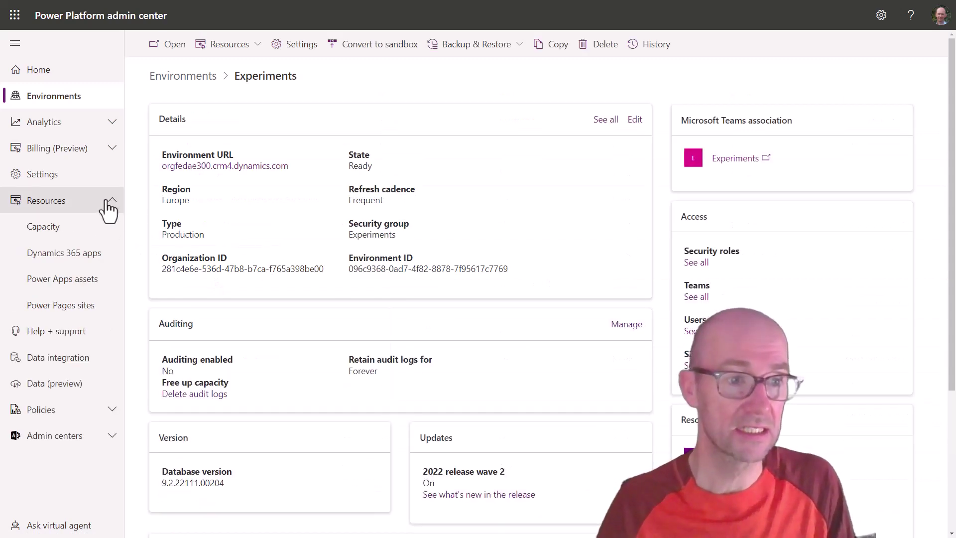
{"action": "left_click", "coordinate": [87, 254]}
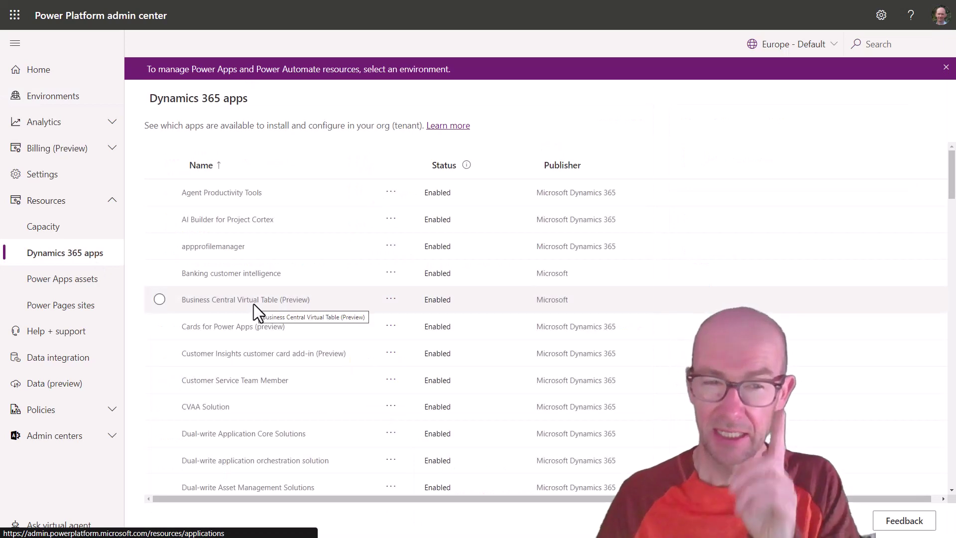
Step: Find Power BI Extensions (Preview) by searching 'power bi', check its actions and regions, then return to Environments
{"action": "left_click", "coordinate": [884, 44]}
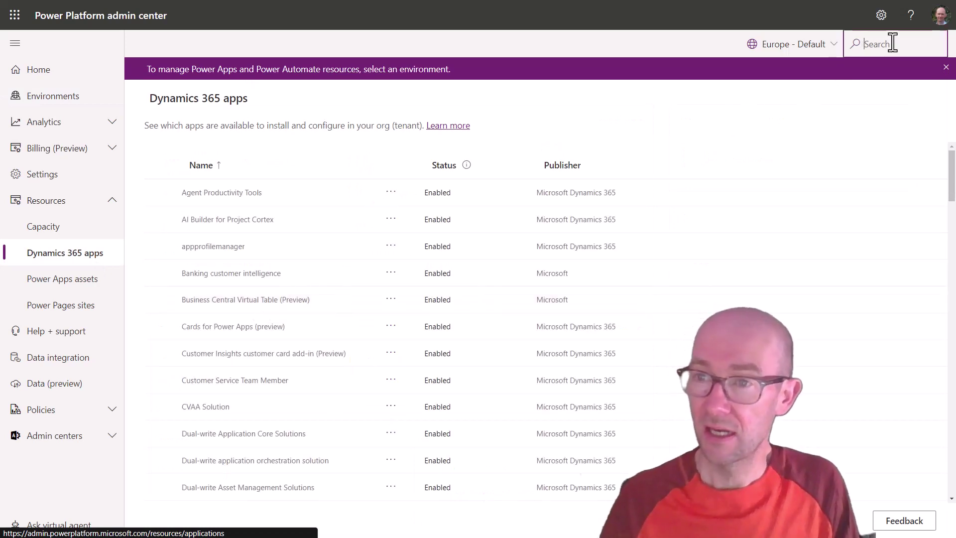
{"action": "type", "text": "power"}
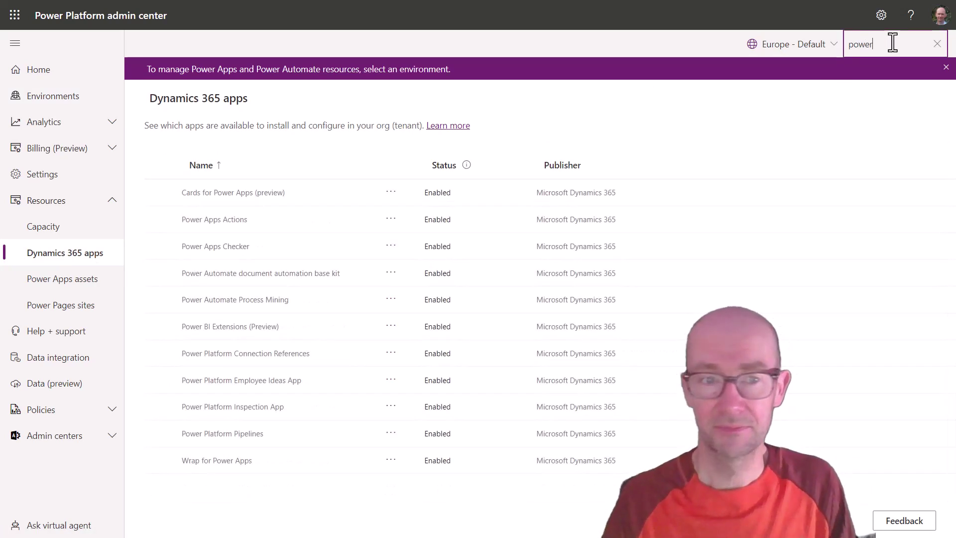
{"action": "type", "text": " bi"}
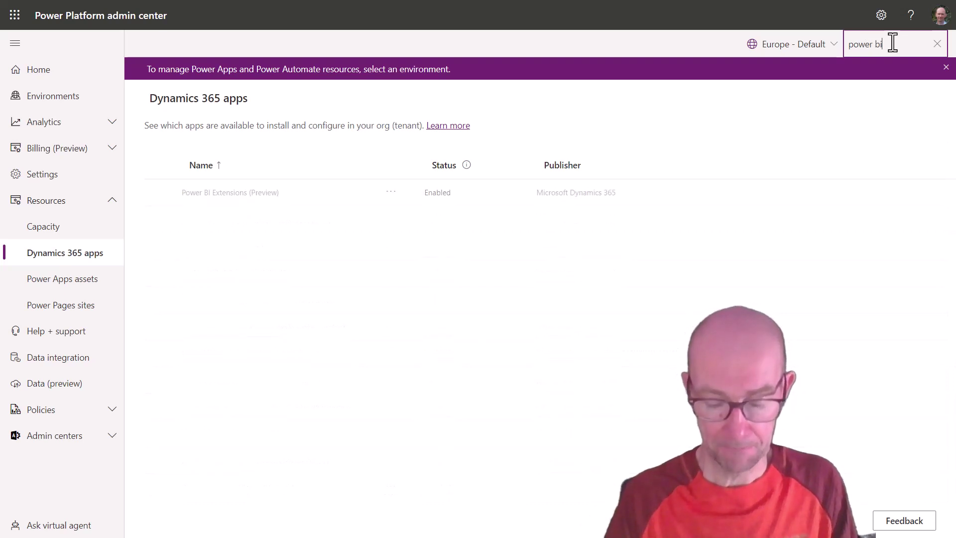
{"action": "left_click", "coordinate": [398, 195]}
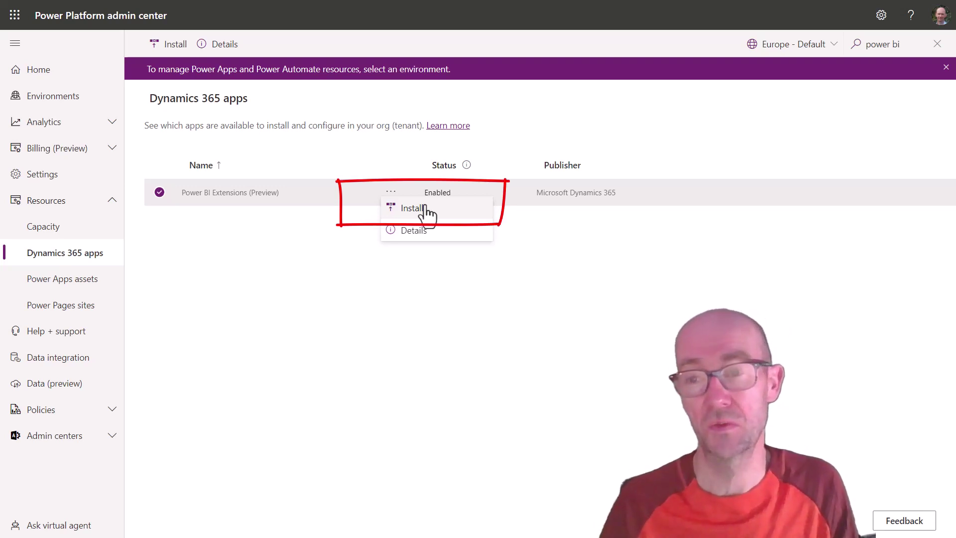
{"action": "left_click", "coordinate": [817, 44]}
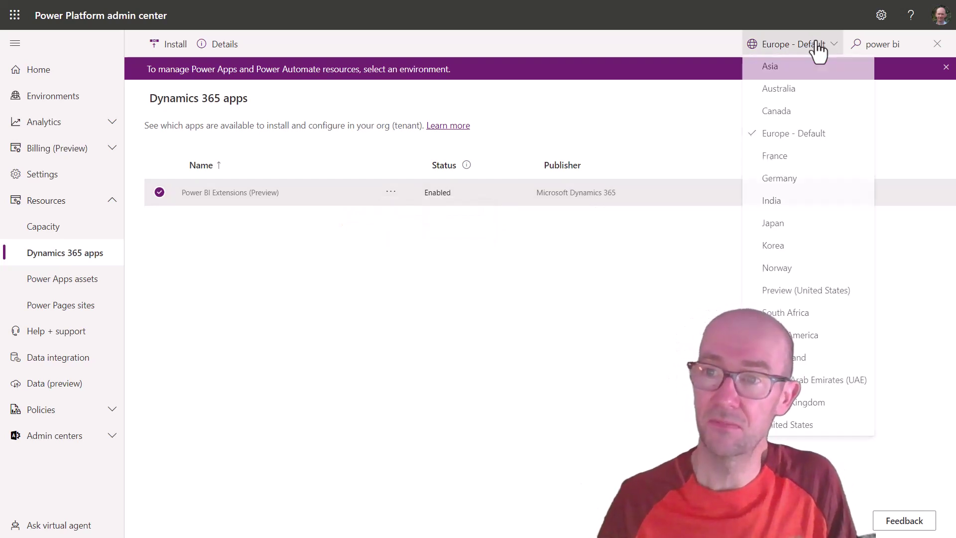
{"action": "left_click", "coordinate": [508, 290]}
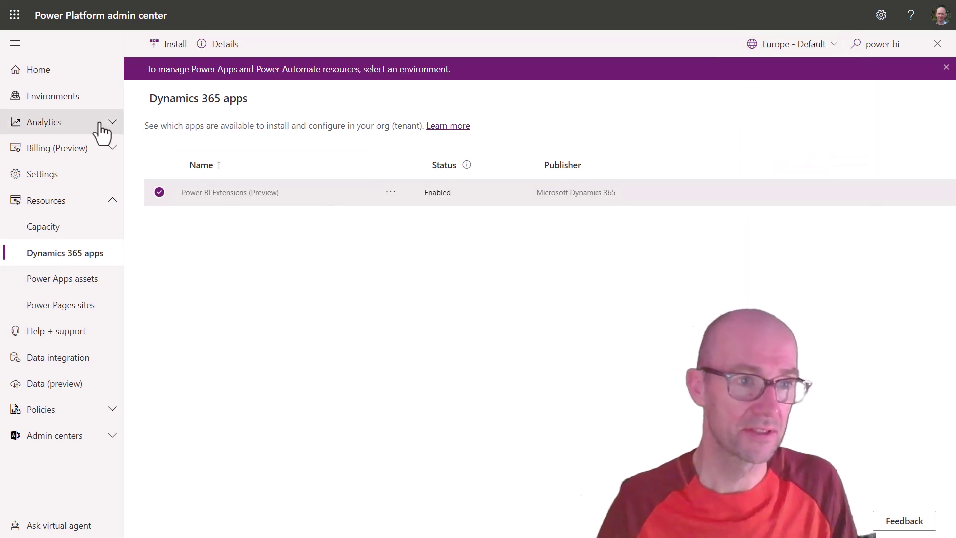
{"action": "left_click", "coordinate": [65, 100]}
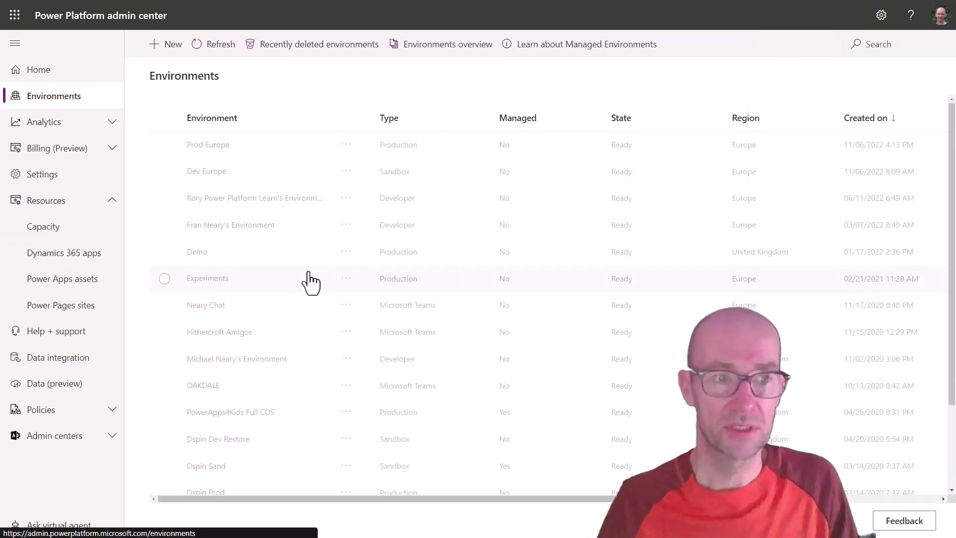
Step: In Dev Europe's Dynamics 365 apps, filter by 'power bi' and open Power BI Extensions (Preview) actions
{"action": "left_click", "coordinate": [219, 172]}
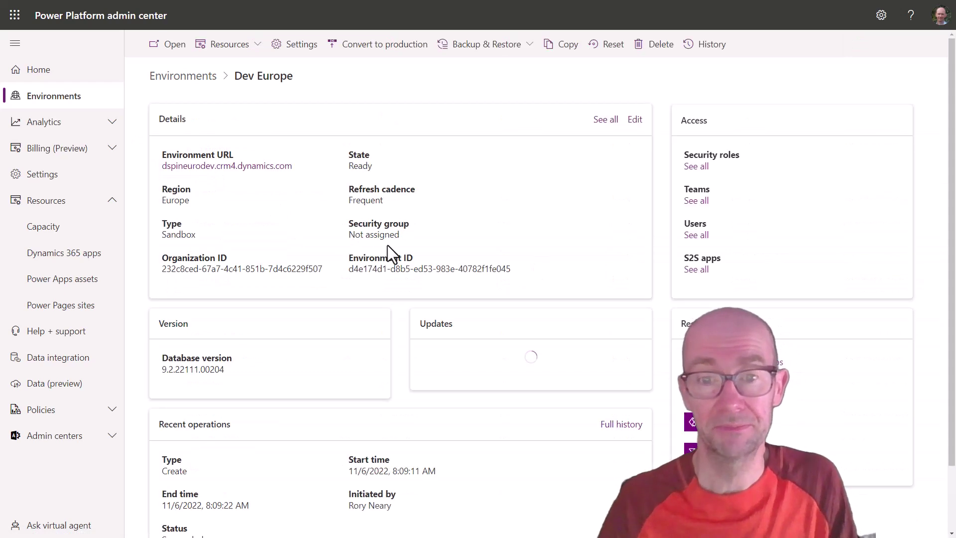
{"action": "left_click", "coordinate": [76, 253]}
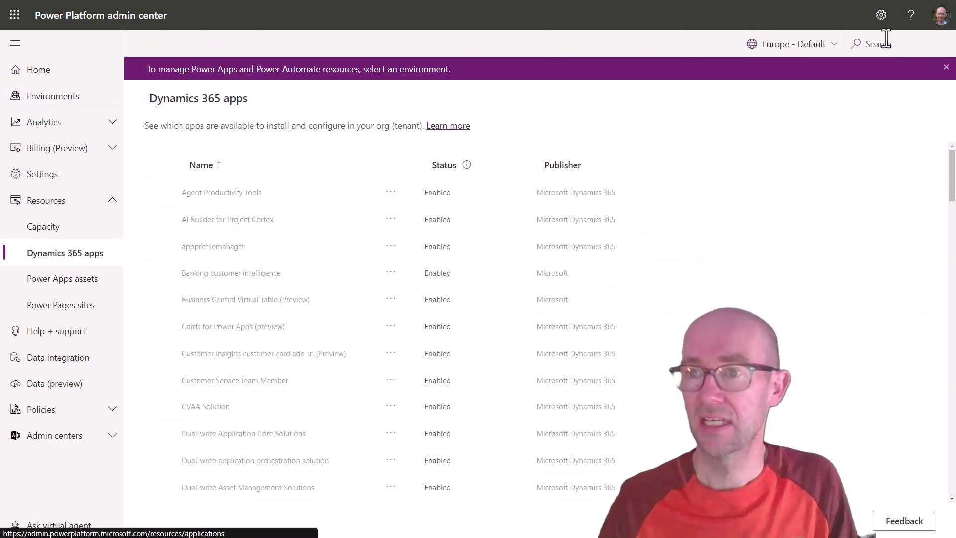
{"action": "left_click", "coordinate": [886, 39]}
{"action": "type", "text": "power bi"}
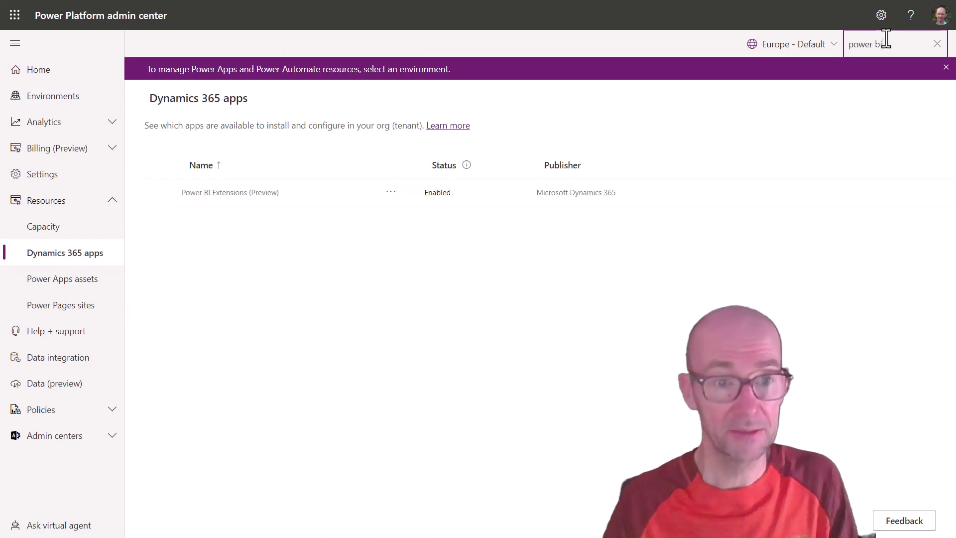
{"action": "left_click", "coordinate": [392, 192]}
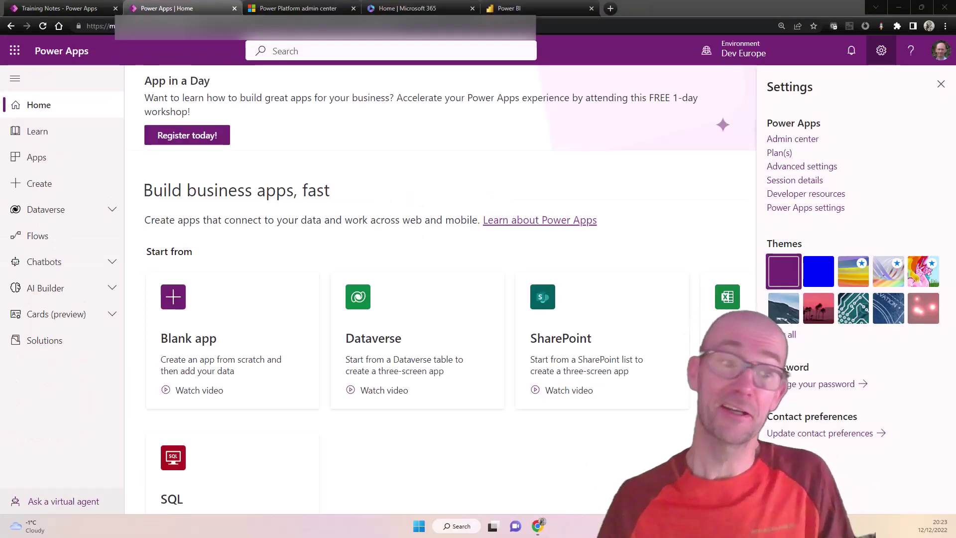
Step: Create solution 'Demo PBI Solution Aware' with publisher PowerPlatformLearn (PPL), version 1.0.0.0
{"action": "left_click", "coordinate": [44, 340]}
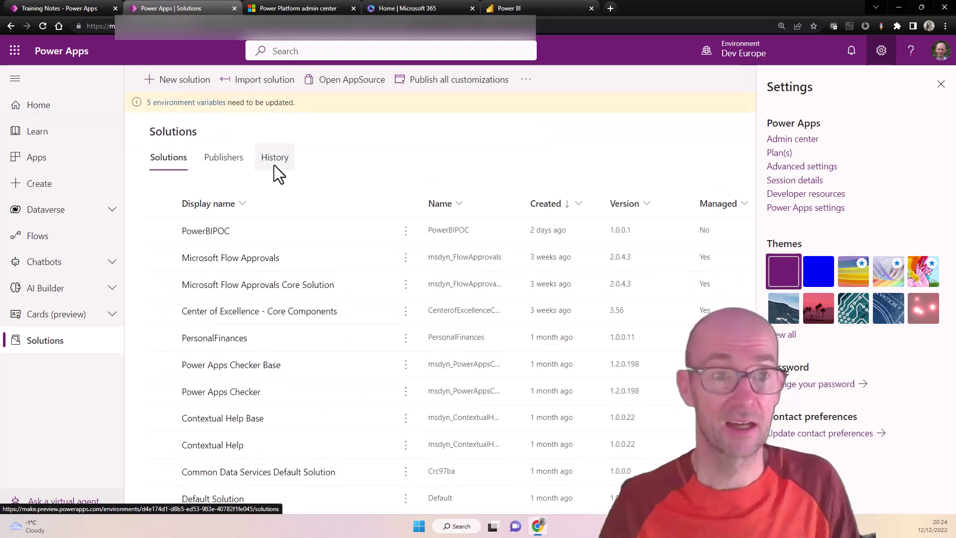
{"action": "left_click", "coordinate": [191, 81]}
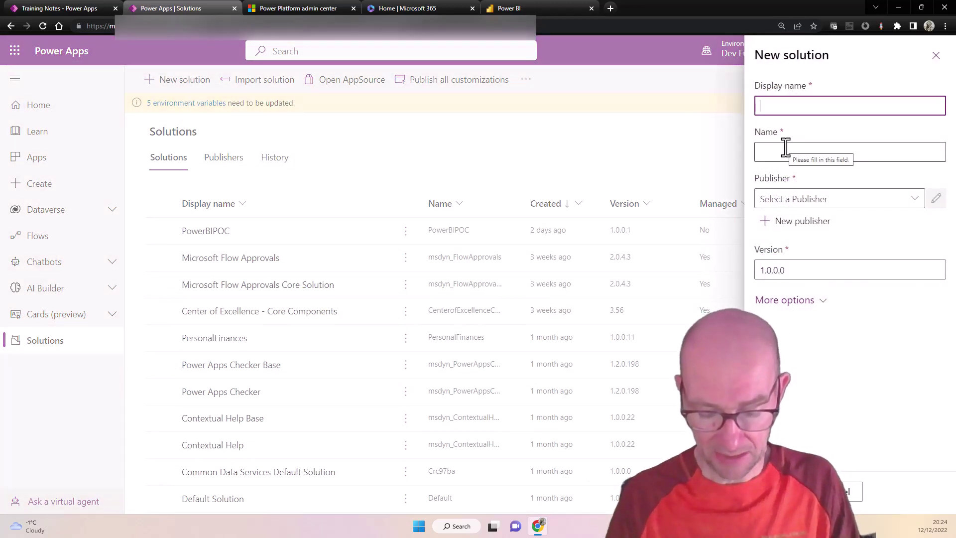
{"action": "type", "text": "DEmo"}
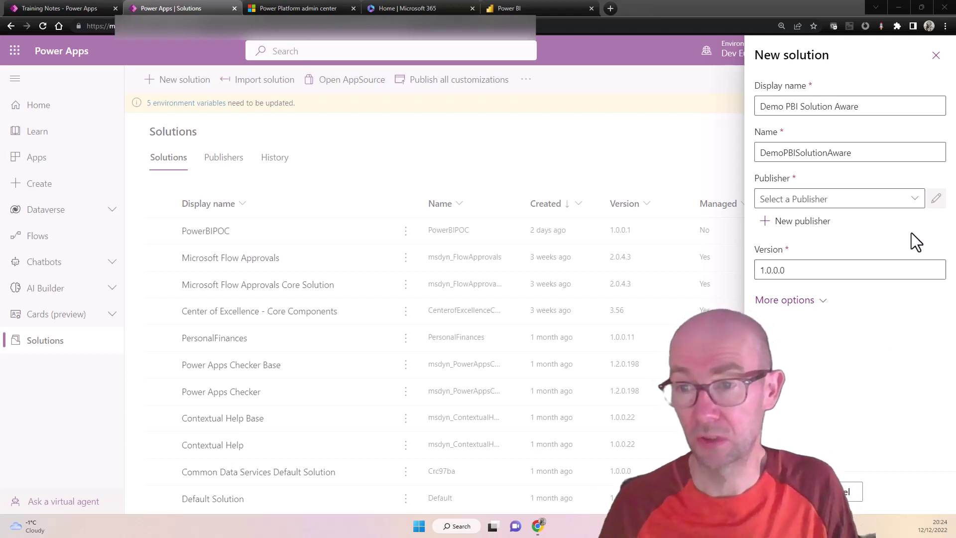
{"action": "left_click", "coordinate": [913, 205]}
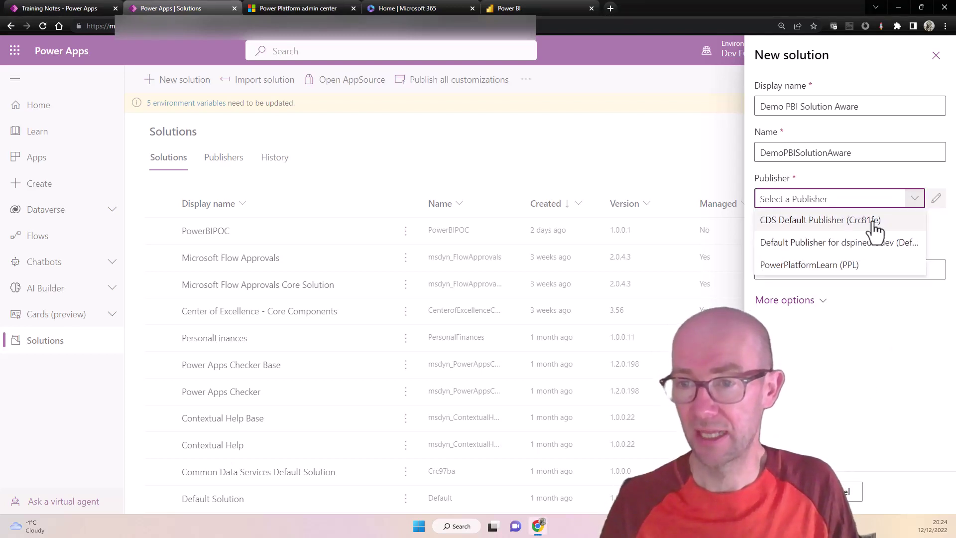
{"action": "left_click", "coordinate": [854, 264]}
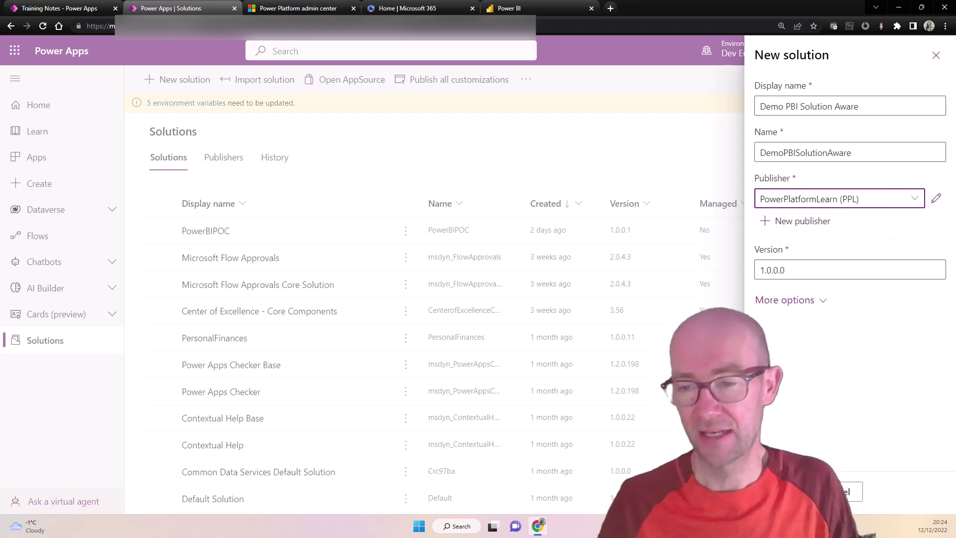
{"action": "left_click", "coordinate": [787, 491]}
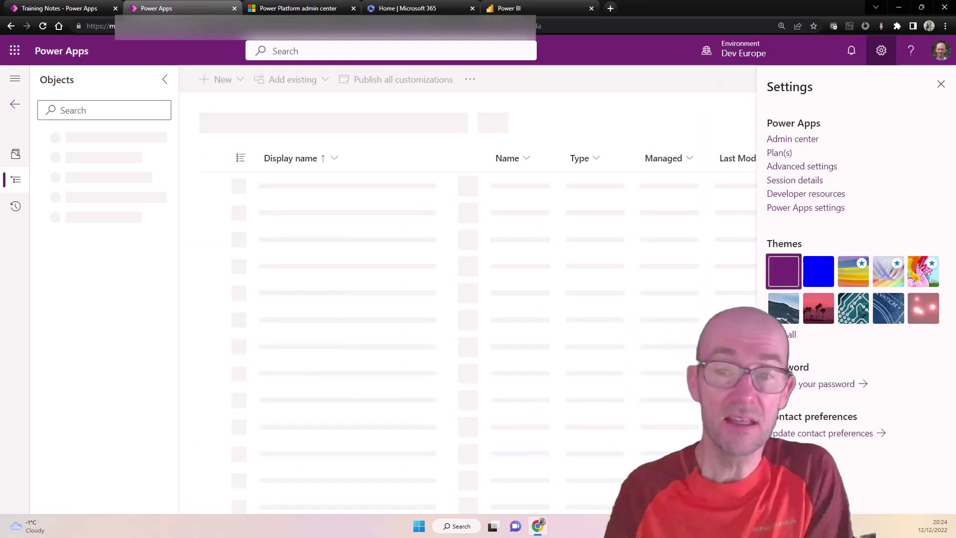
Step: Add the existing Account table to the solution with all its objects included
{"action": "left_click", "coordinate": [940, 85]}
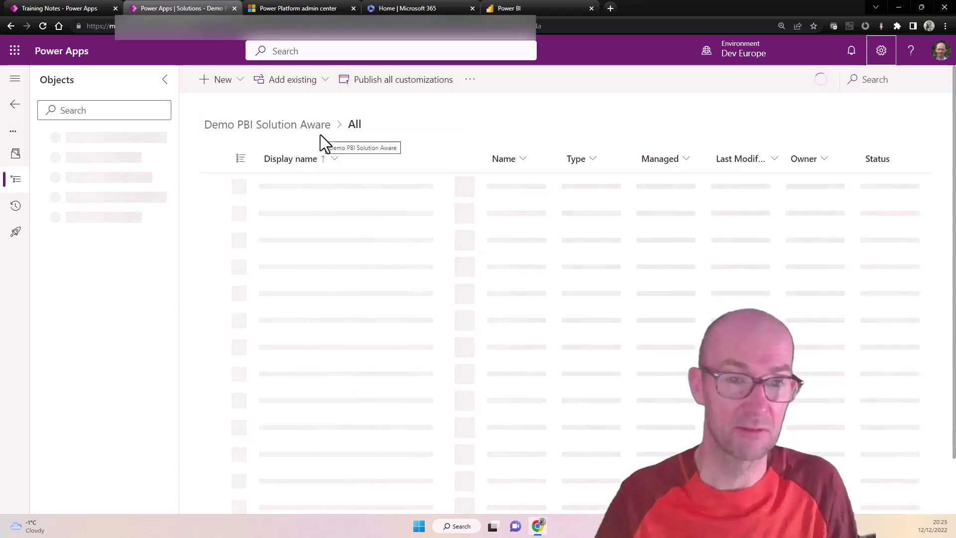
{"action": "left_click", "coordinate": [322, 93]}
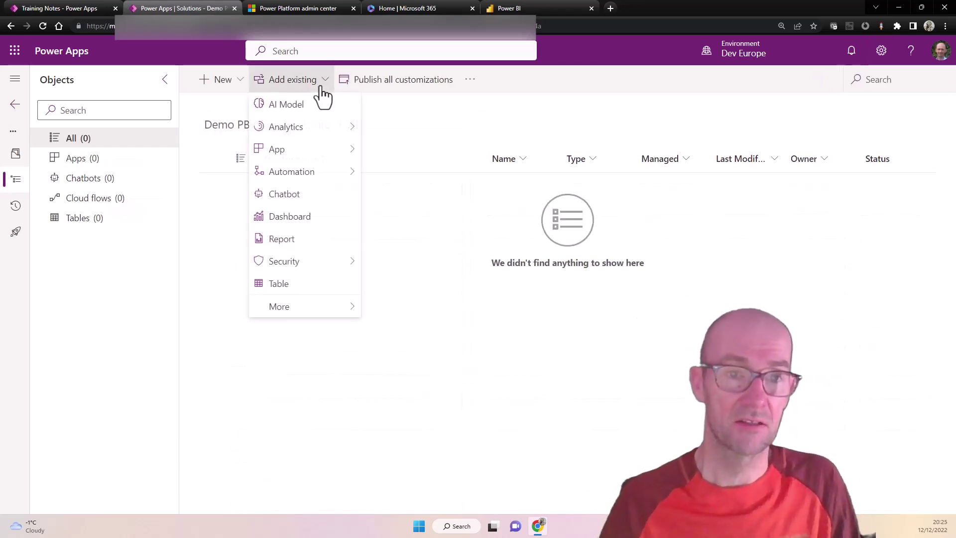
{"action": "left_click", "coordinate": [300, 286]}
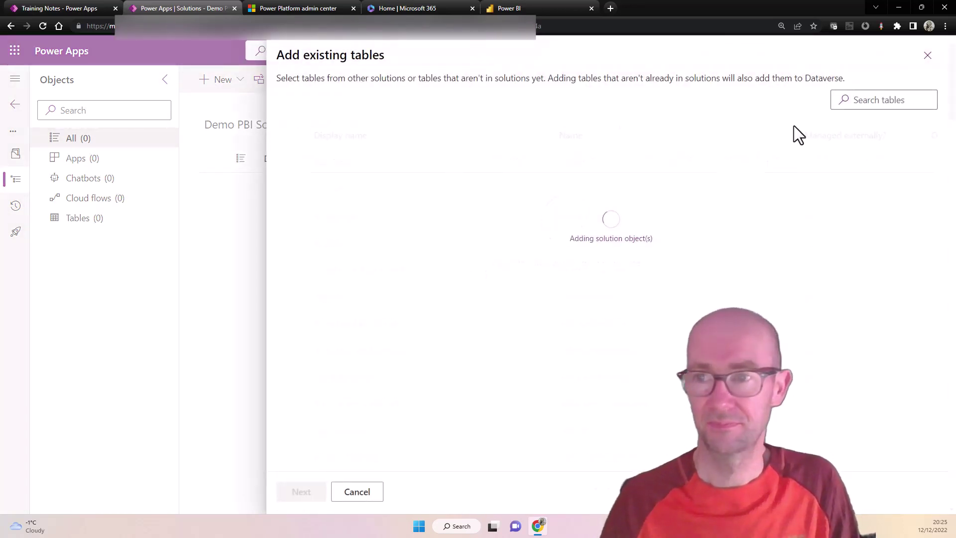
{"action": "left_click", "coordinate": [879, 101]}
{"action": "type", "text": "account"}
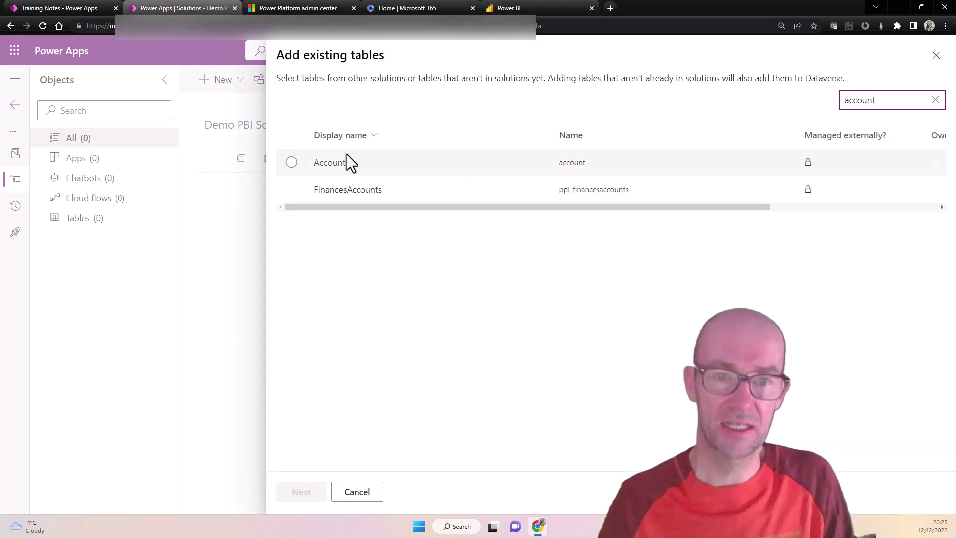
{"action": "left_click", "coordinate": [294, 163]}
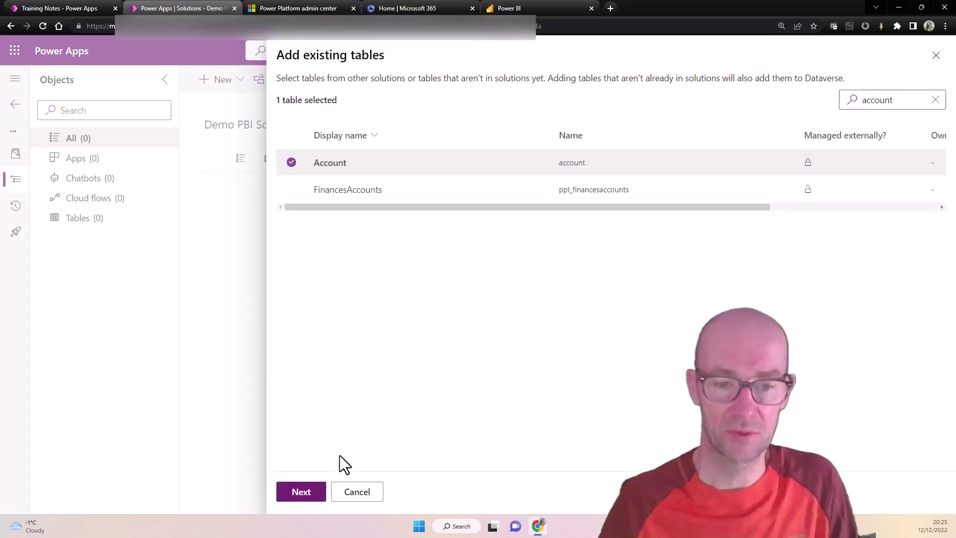
{"action": "left_click", "coordinate": [299, 491]}
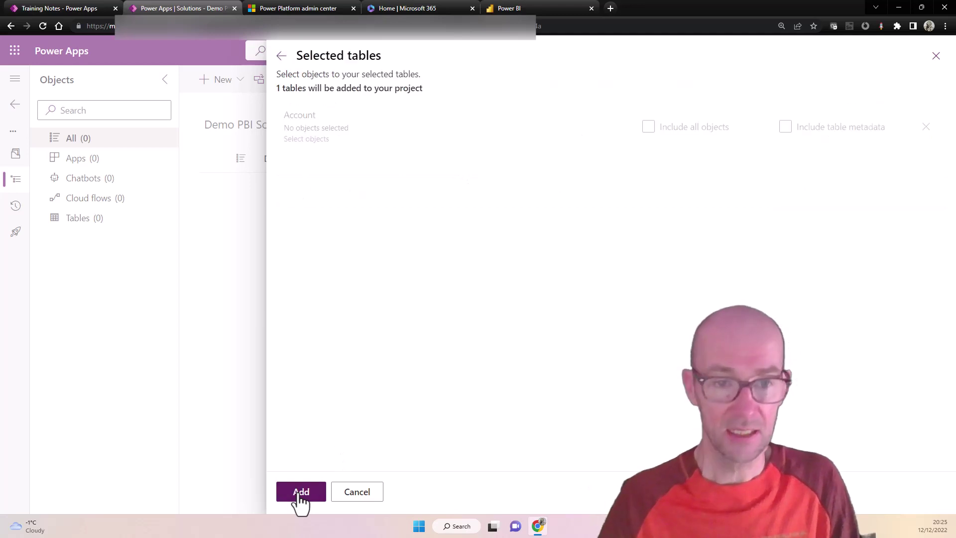
{"action": "left_click", "coordinate": [652, 129]}
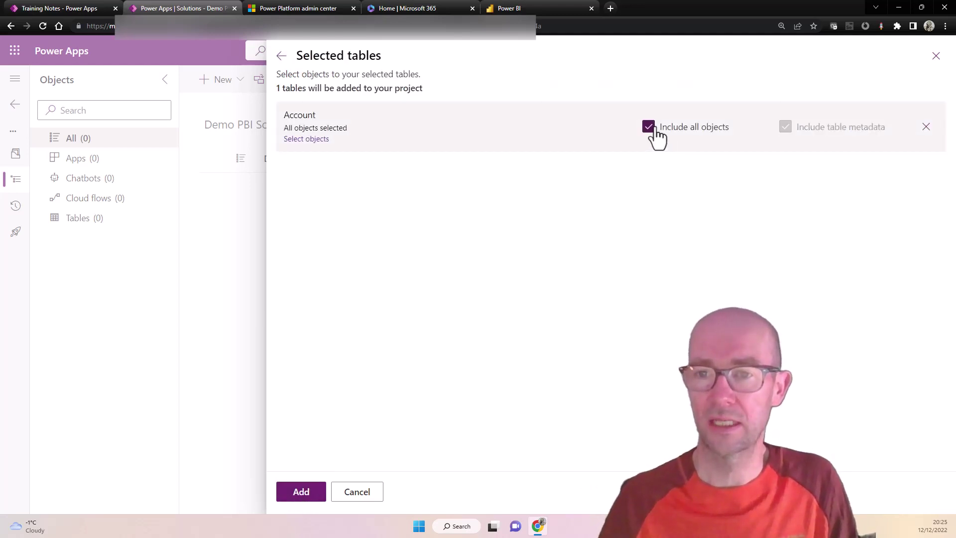
{"action": "left_click", "coordinate": [306, 493]}
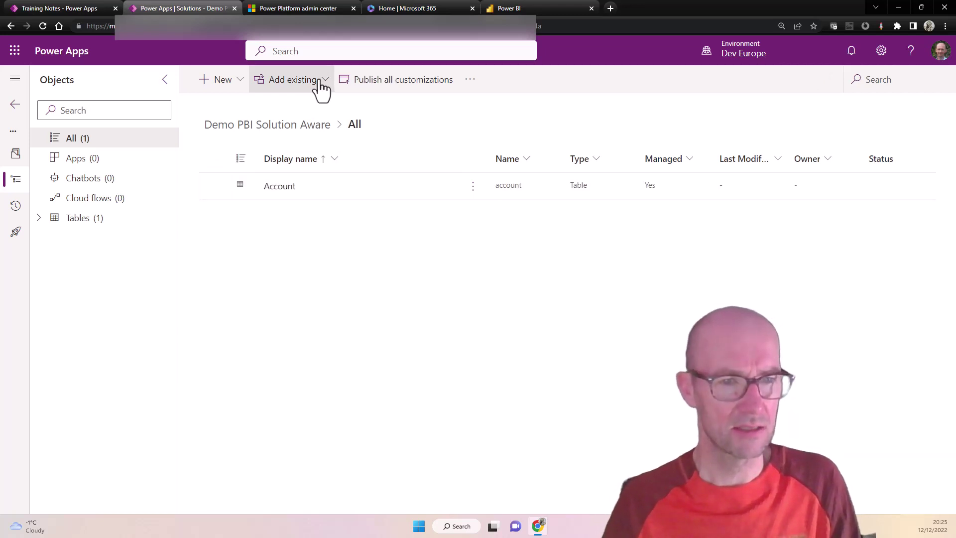
Step: Create a new model-driven app in the solution from the New > App menu
{"action": "left_click", "coordinate": [233, 89]}
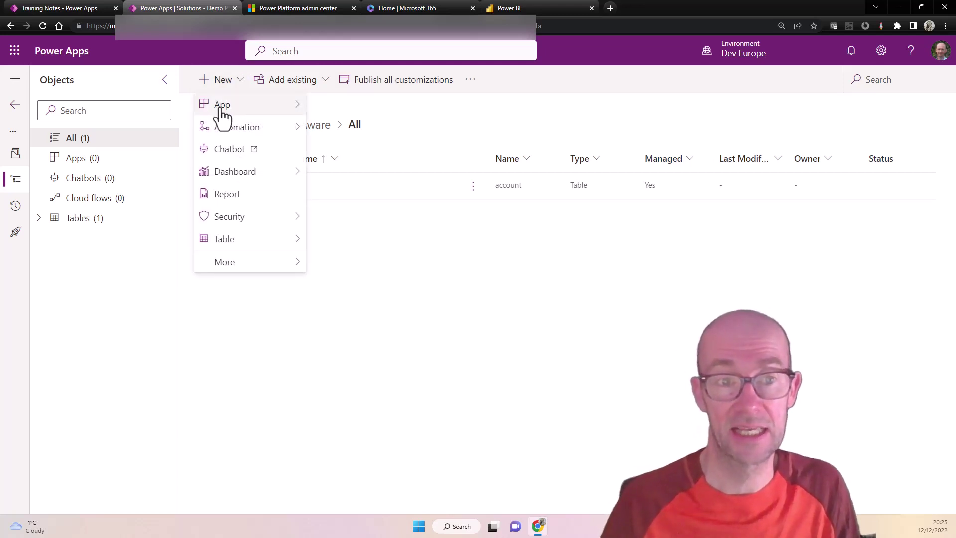
{"action": "mouse_move", "coordinate": [226, 106]}
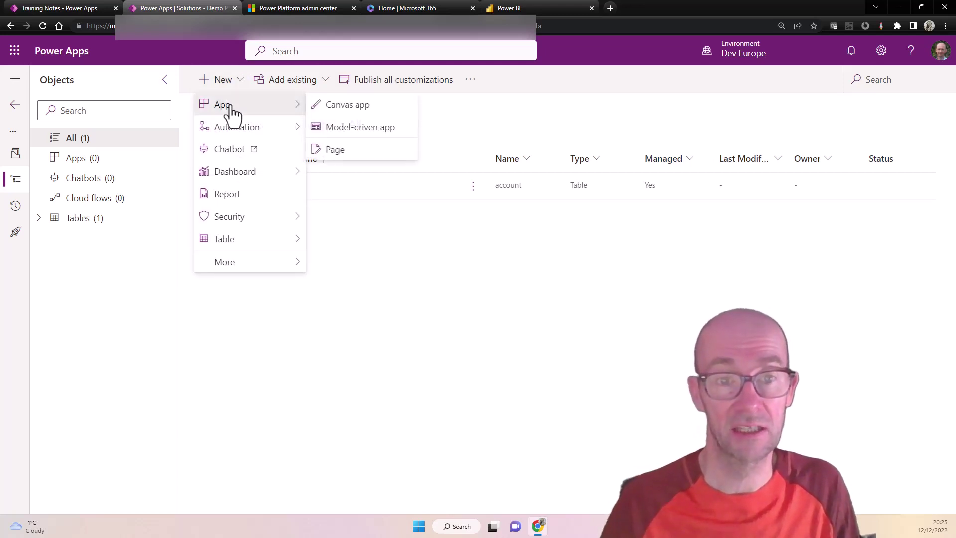
{"action": "left_click", "coordinate": [361, 130]}
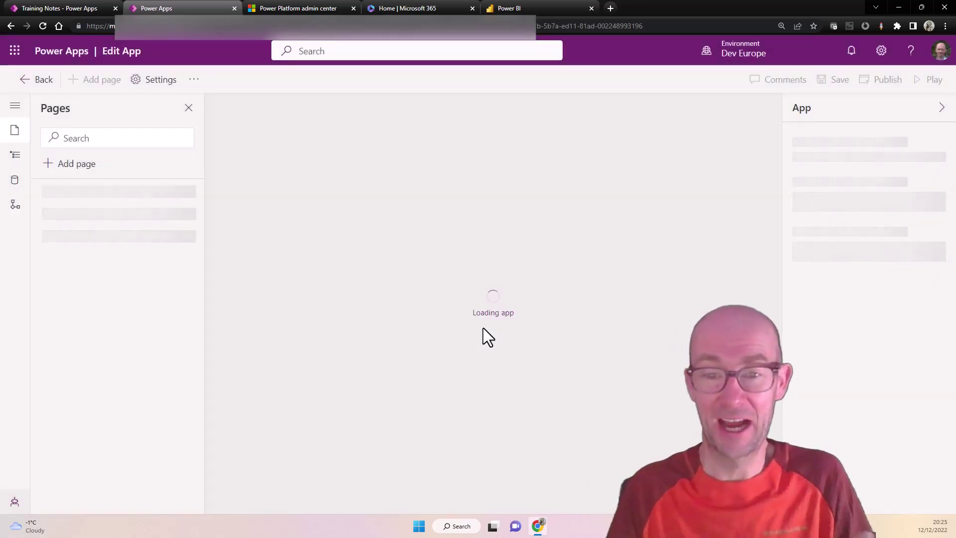
Step: Add a Dataverse table page for Account to the app, leaving AAD User unselected
{"action": "left_click", "coordinate": [78, 164]}
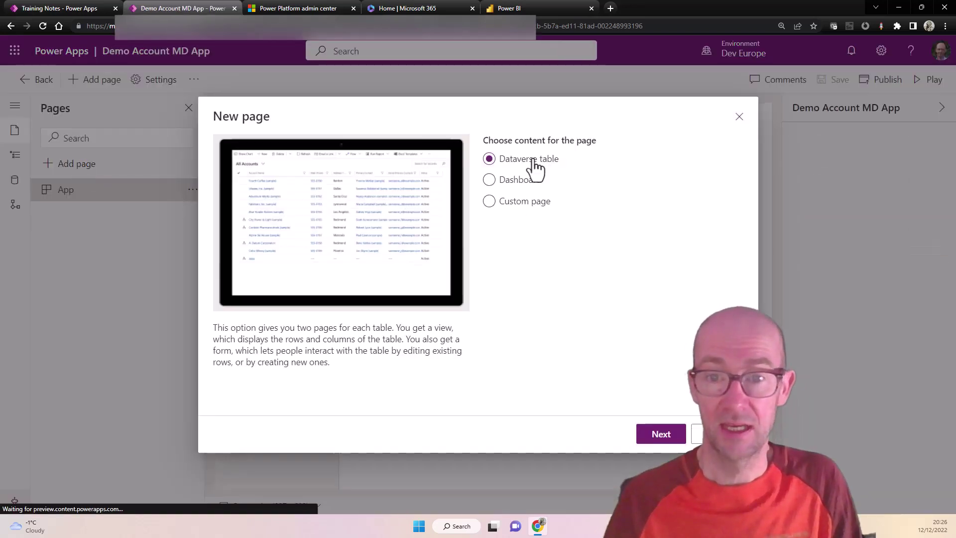
{"action": "left_click", "coordinate": [662, 436]}
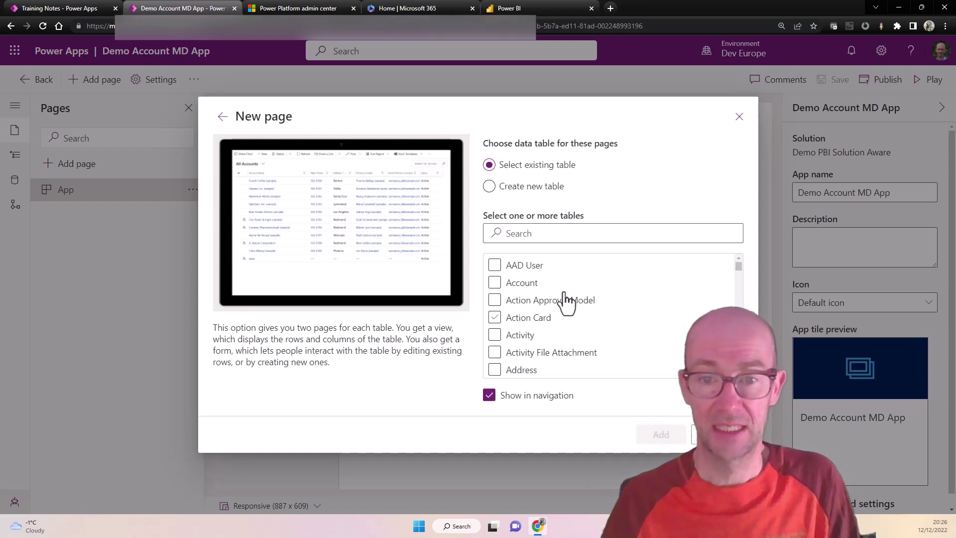
{"action": "left_click", "coordinate": [495, 265]}
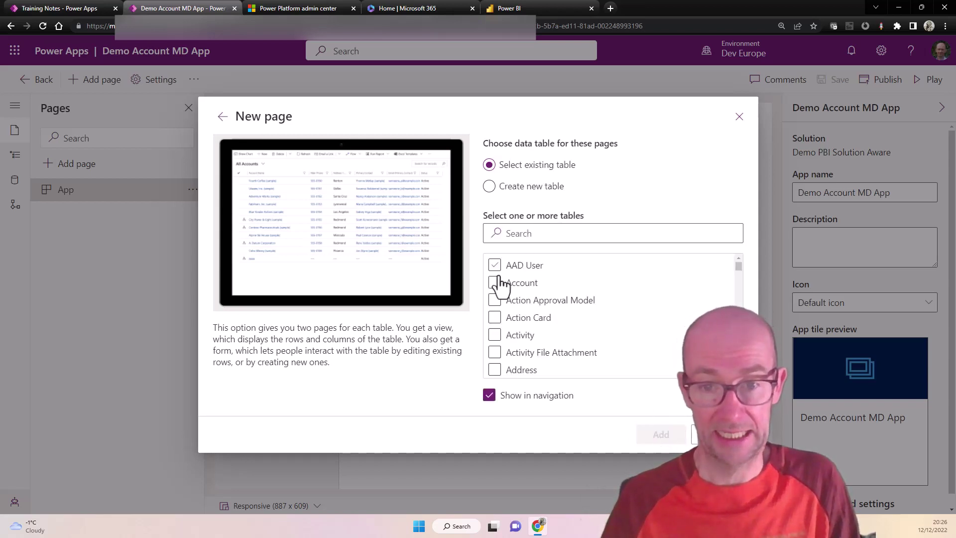
{"action": "left_click", "coordinate": [496, 283]}
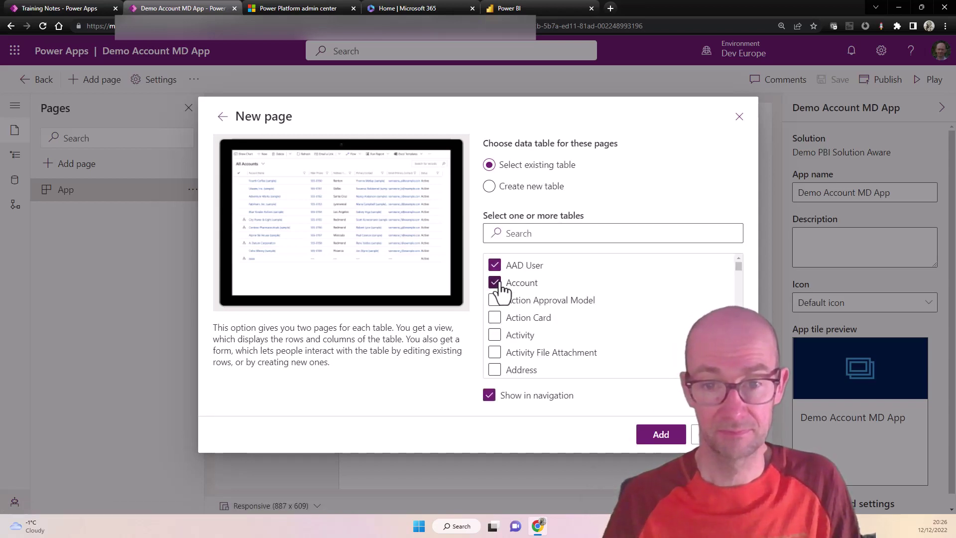
{"action": "left_click", "coordinate": [495, 265]}
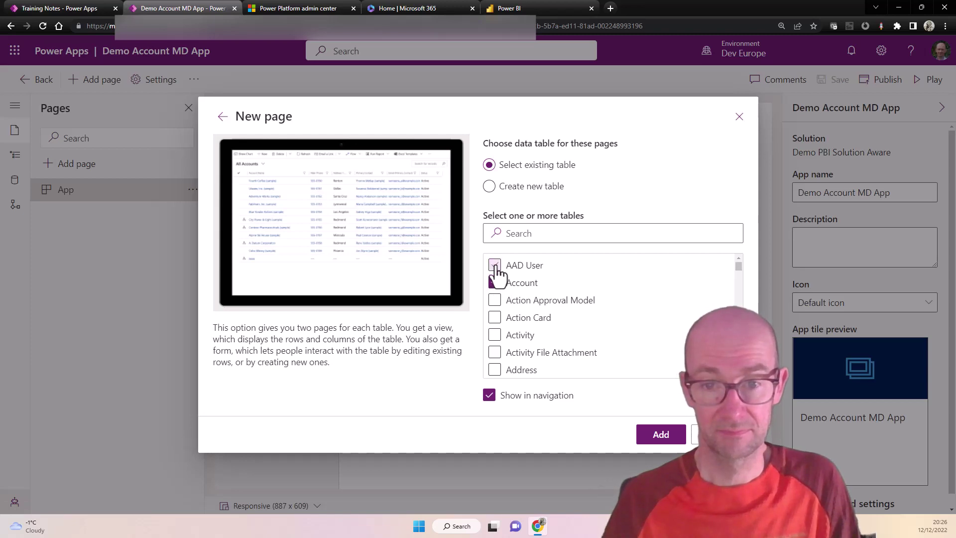
{"action": "left_click", "coordinate": [661, 434]}
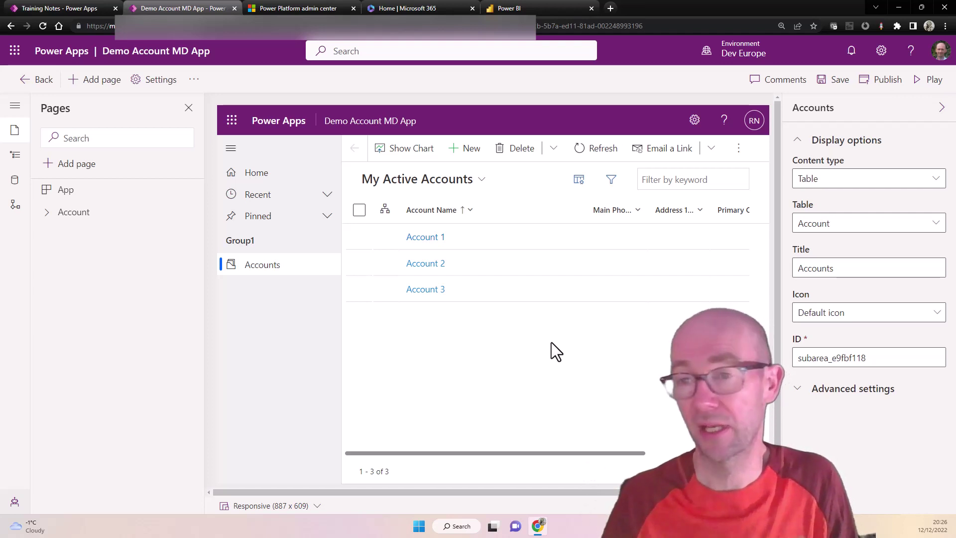
Step: Save and publish Demo Account MD App, then run it in a new tab
{"action": "left_click", "coordinate": [833, 80]}
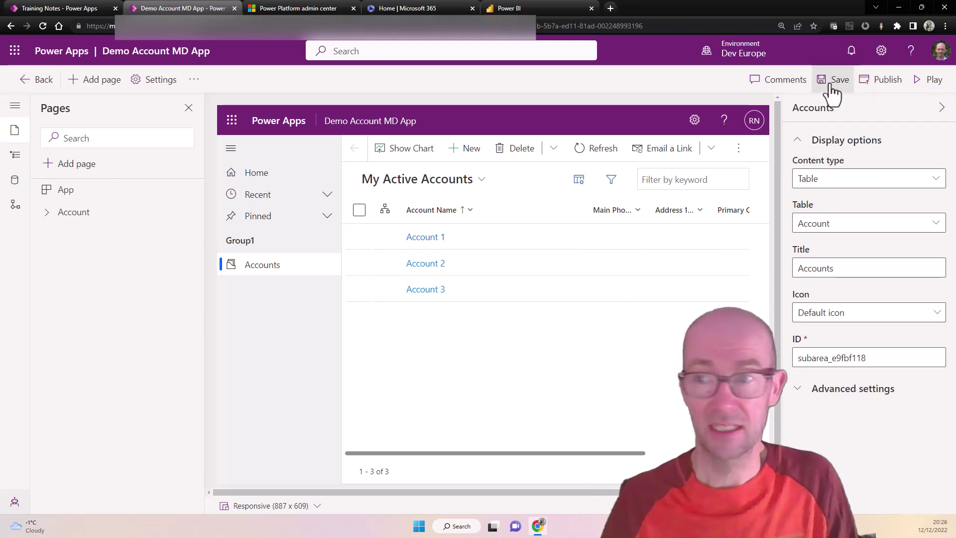
{"action": "left_click", "coordinate": [880, 85]}
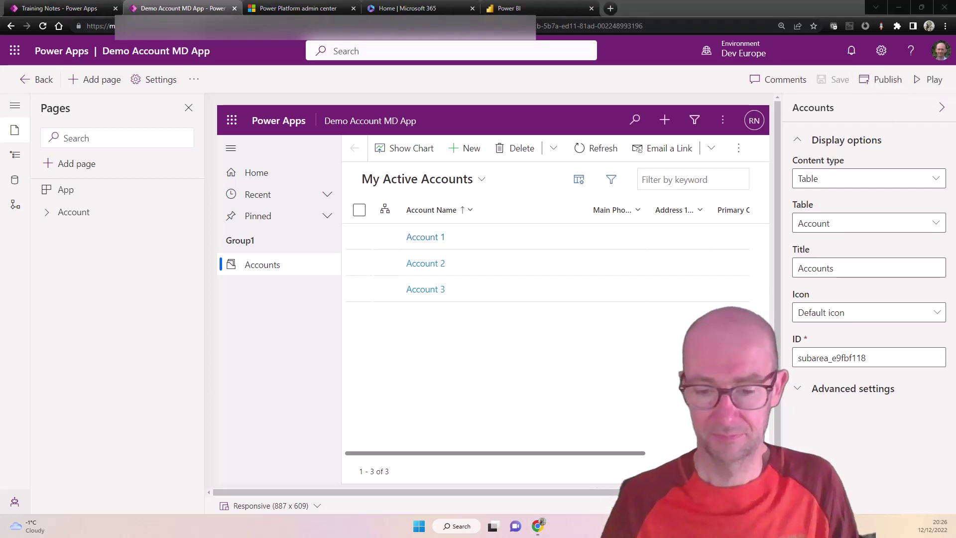
{"action": "left_click", "coordinate": [929, 80]}
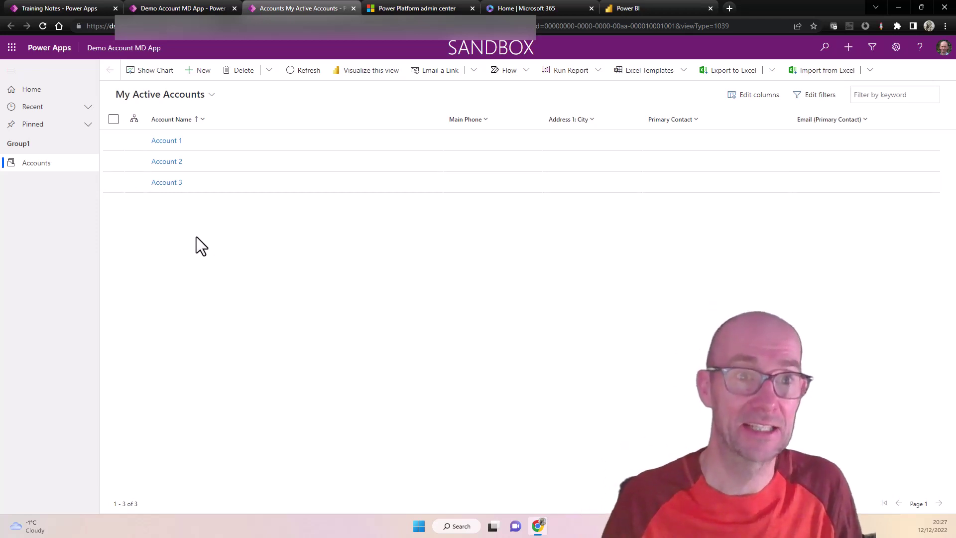
Step: Create and save a new account named 'Account demo' in the running app
{"action": "left_click", "coordinate": [201, 71]}
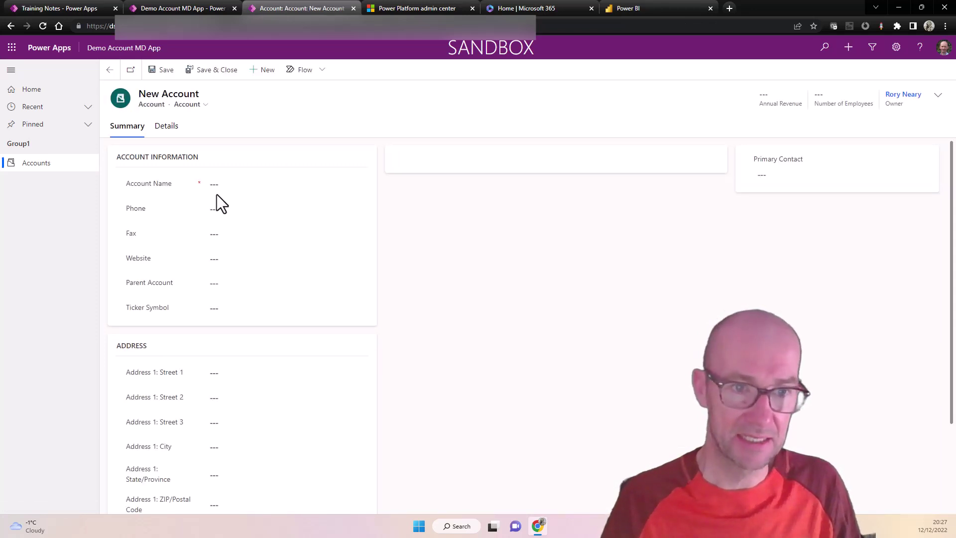
{"action": "left_click", "coordinate": [232, 188]}
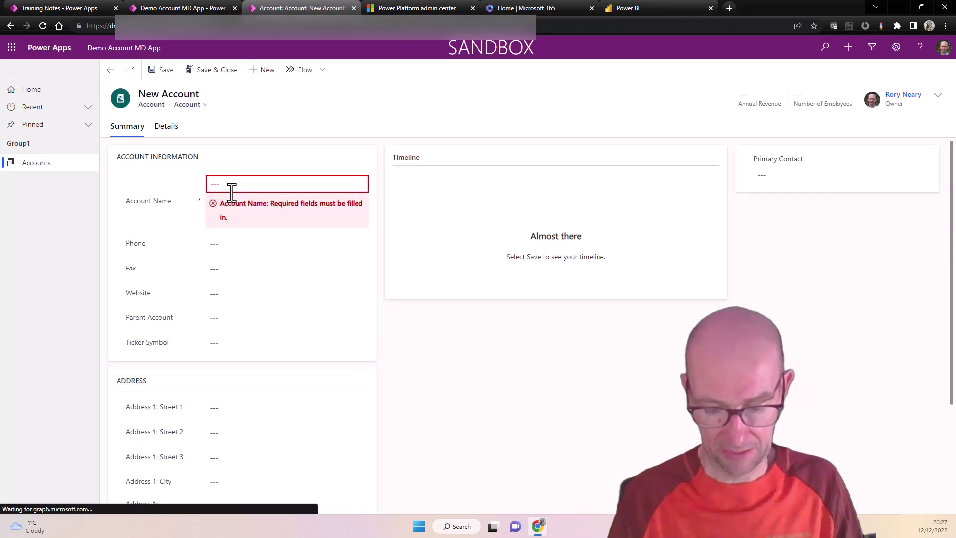
{"action": "right_click", "coordinate": [232, 192]}
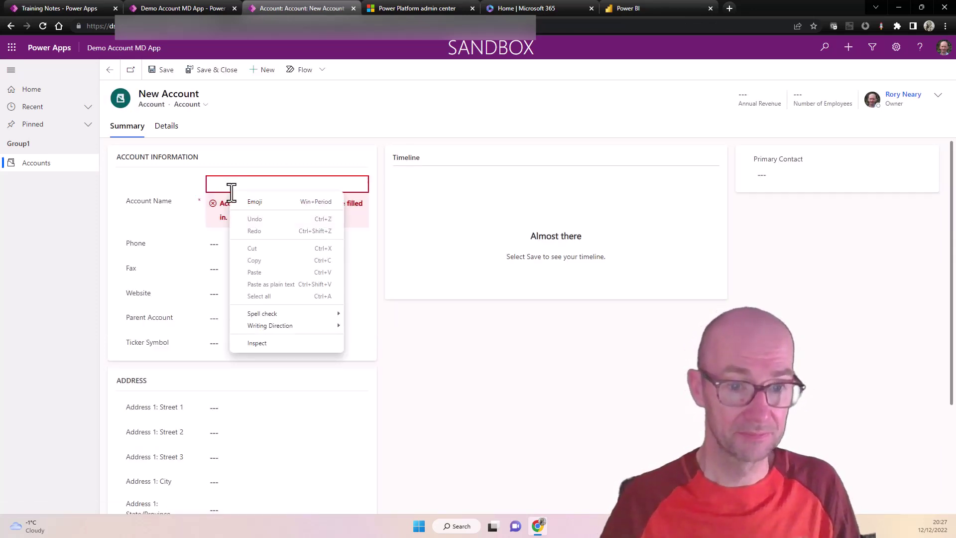
{"action": "left_click", "coordinate": [254, 273]}
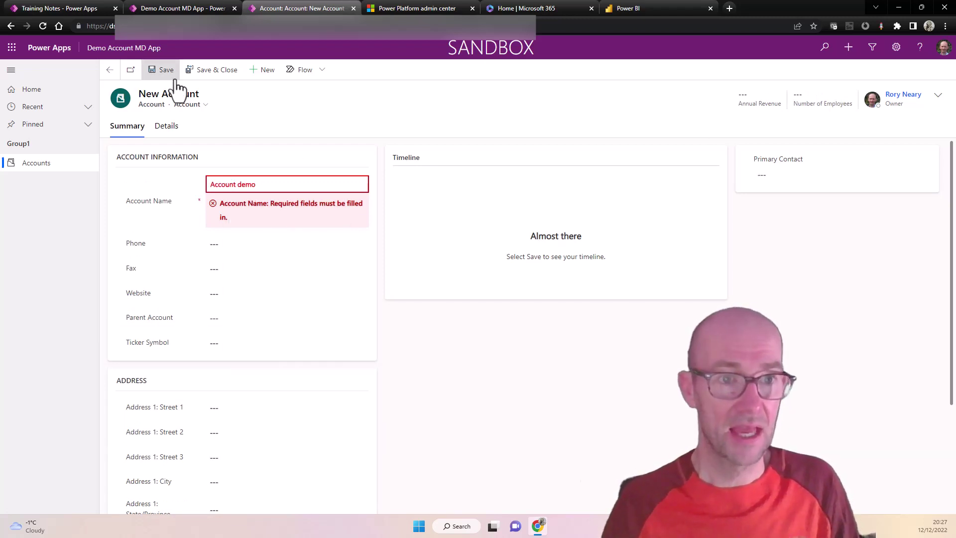
{"action": "left_click", "coordinate": [214, 76]}
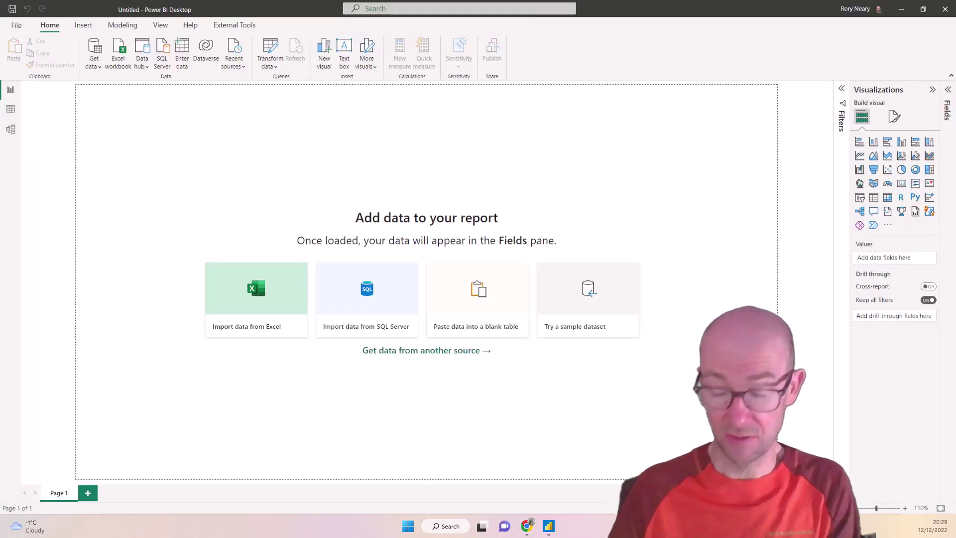
Step: Connect to Dataverse and load the account table from the Dev Europe environment
{"action": "left_click", "coordinate": [208, 53]}
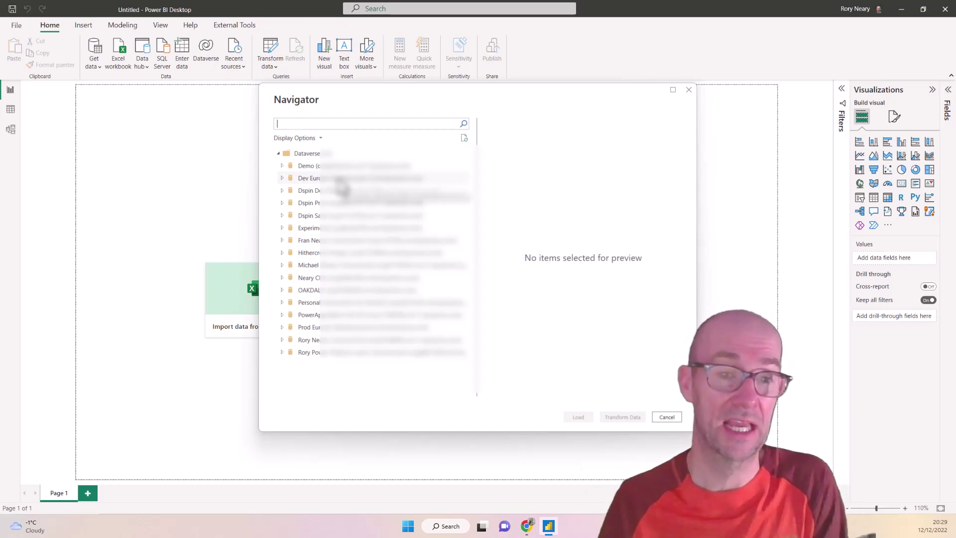
{"action": "left_click", "coordinate": [283, 178]}
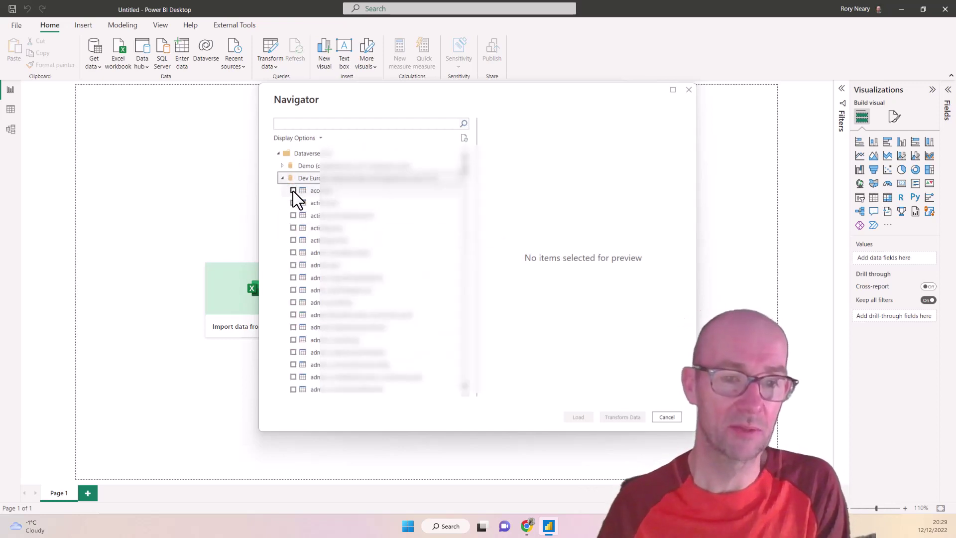
{"action": "left_click", "coordinate": [292, 190]}
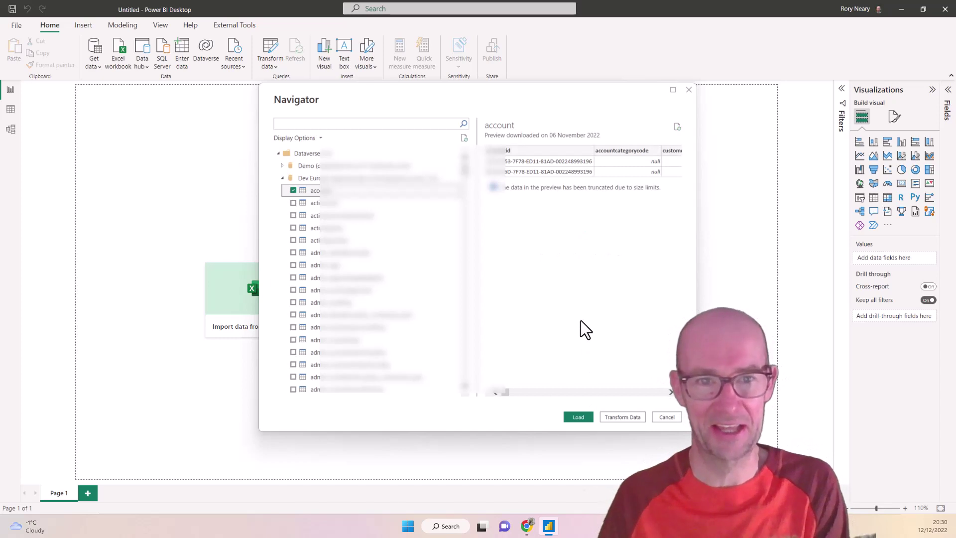
{"action": "left_click", "coordinate": [579, 417]}
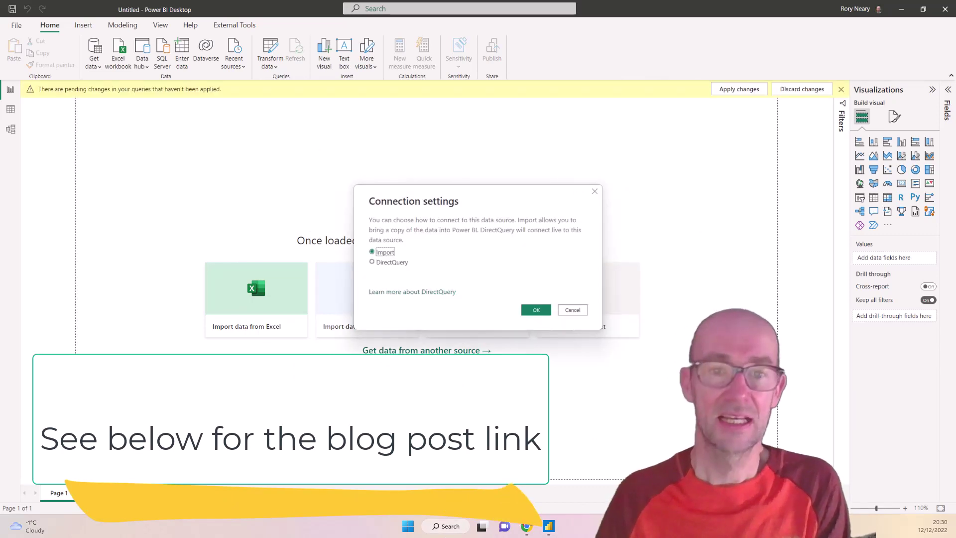
Step: Import the account table, check its 4 rows in Data view, then return to Report view
{"action": "left_click", "coordinate": [536, 310]}
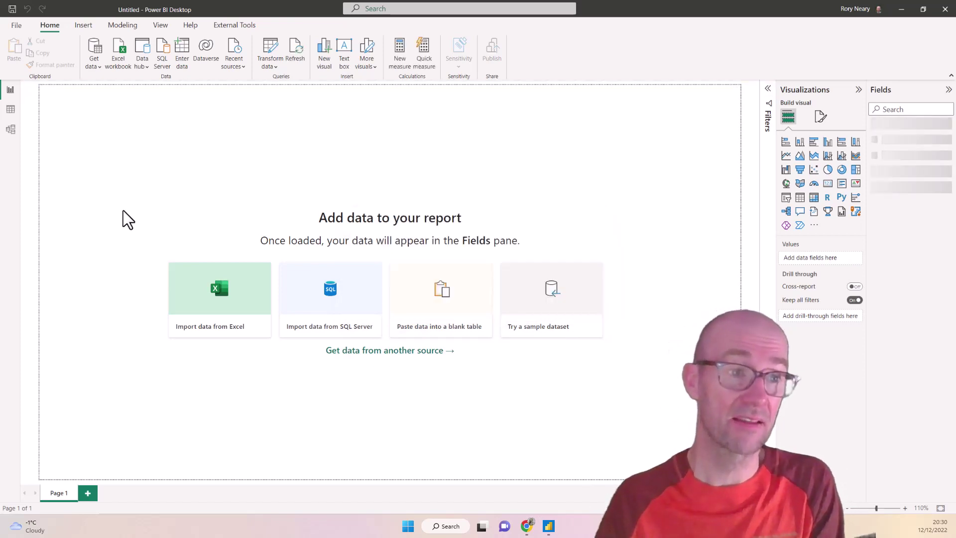
{"action": "left_click", "coordinate": [10, 109]}
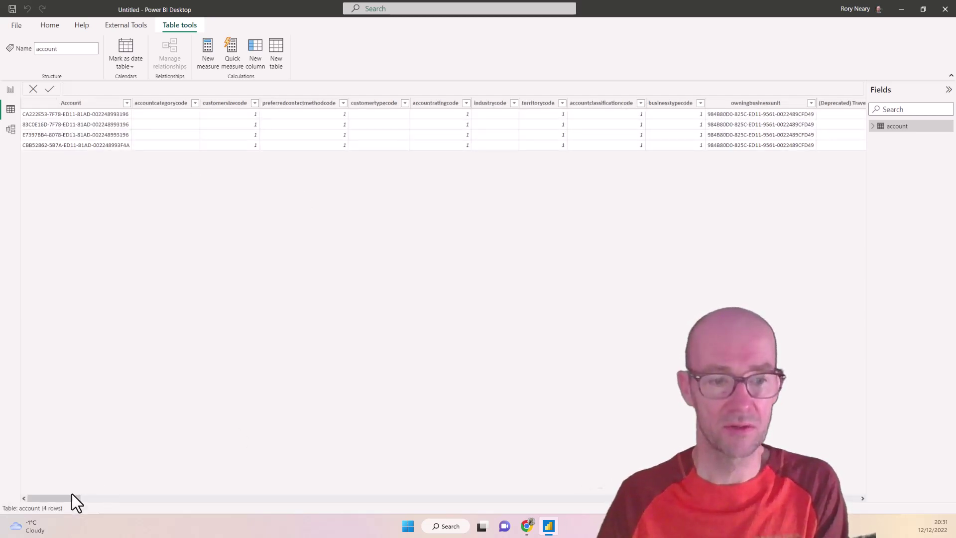
{"action": "left_click_drag", "start_coordinate": [67, 497], "coordinate": [201, 504]}
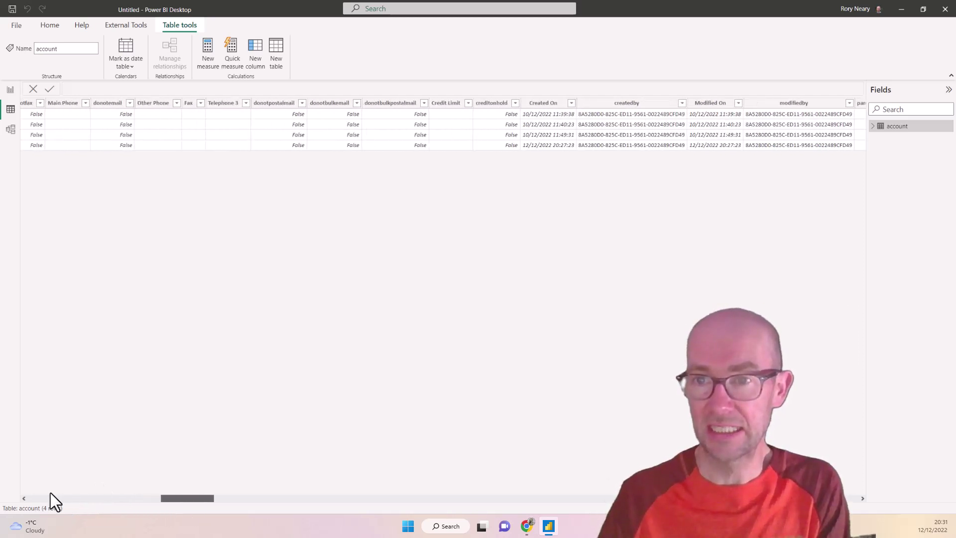
{"action": "left_click", "coordinate": [50, 495]}
{"action": "left_click", "coordinate": [10, 90]}
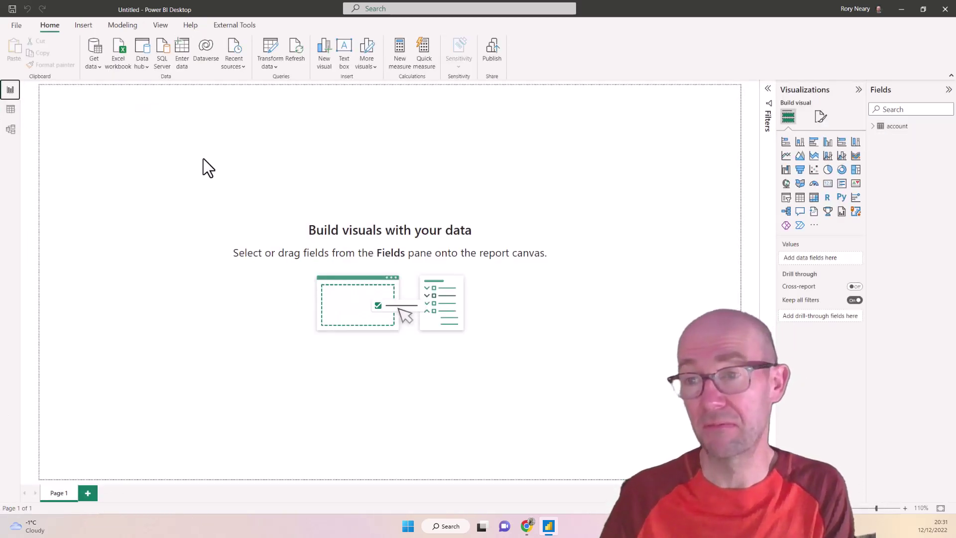
Step: Add a table visual of the Account Name field listing the four accounts
{"action": "left_click", "coordinate": [874, 137]}
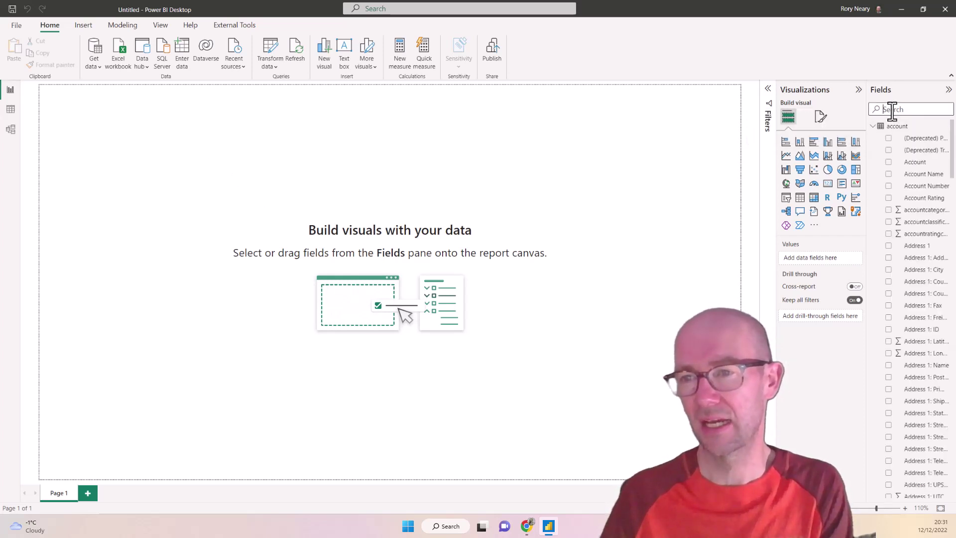
{"action": "left_click", "coordinate": [891, 109]}
{"action": "type", "text": "name"}
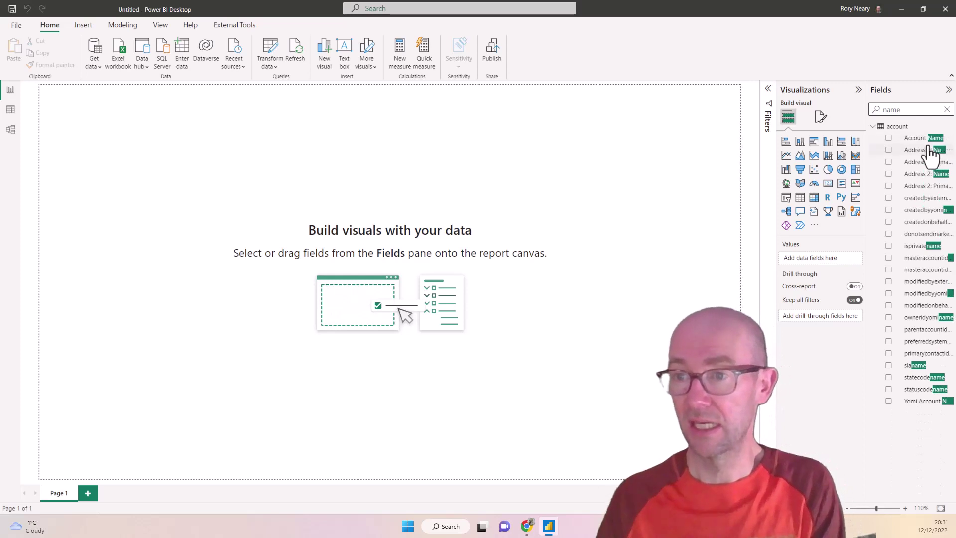
{"action": "left_click_drag", "start_coordinate": [915, 139], "coordinate": [265, 166]}
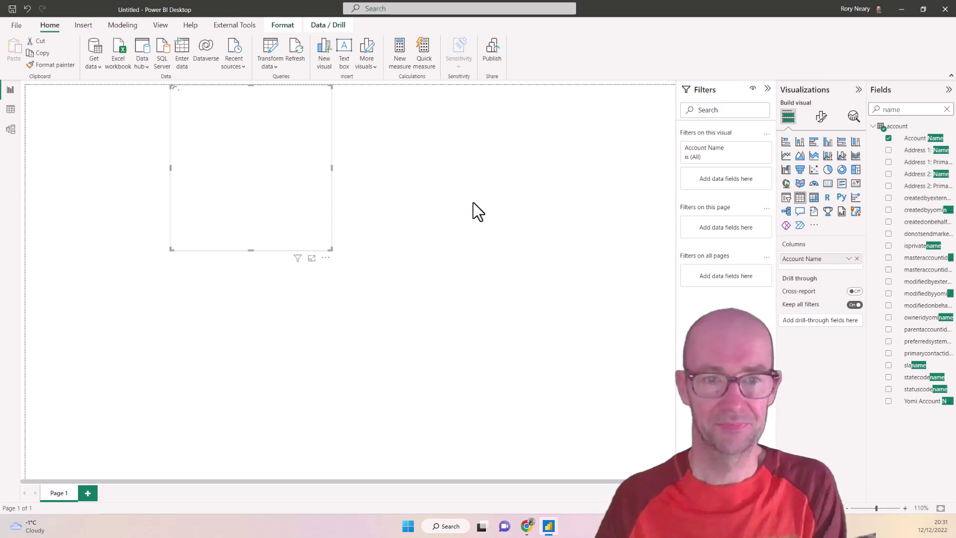
{"action": "left_click", "coordinate": [459, 163]}
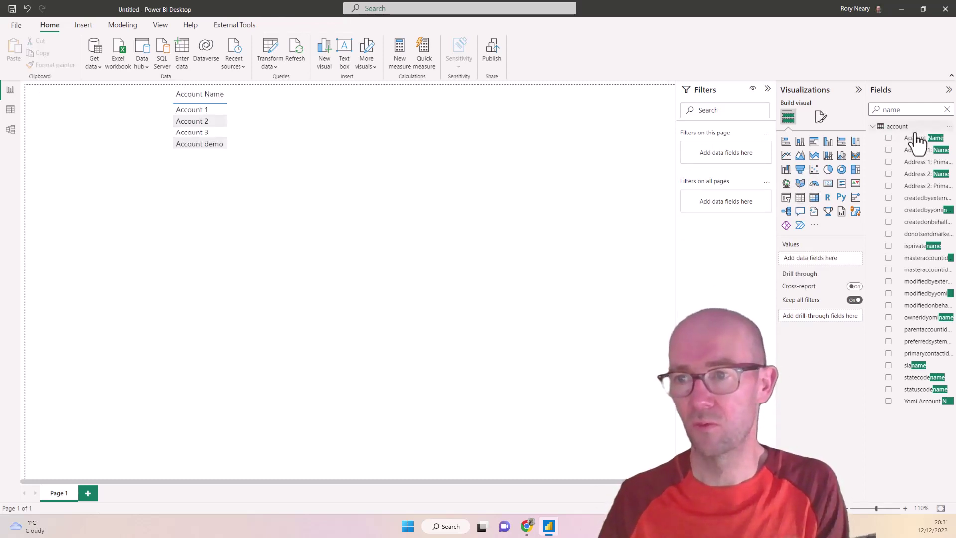
Step: Add a card showing Count of Account Name (4) and move it further left
{"action": "left_click_drag", "start_coordinate": [916, 143], "coordinate": [480, 133]}
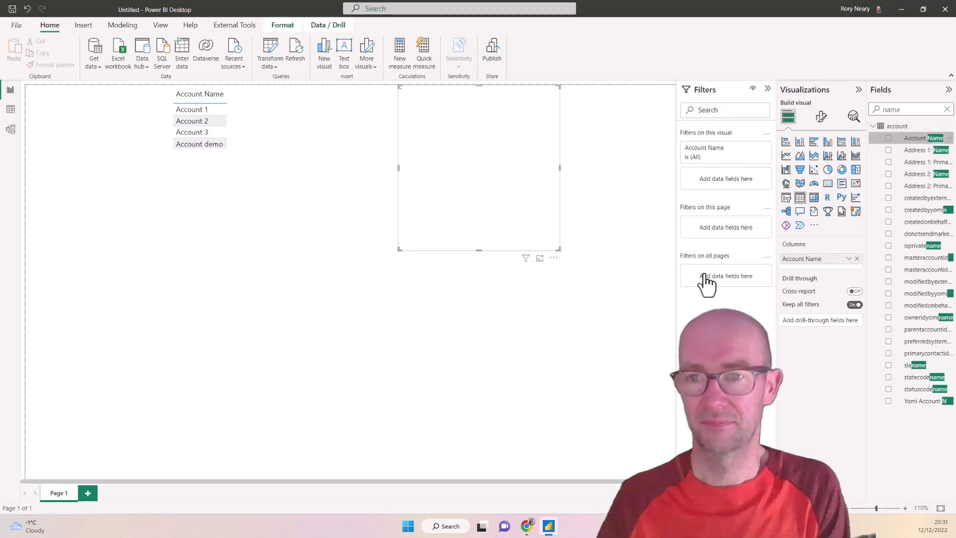
{"action": "left_click", "coordinate": [849, 259]}
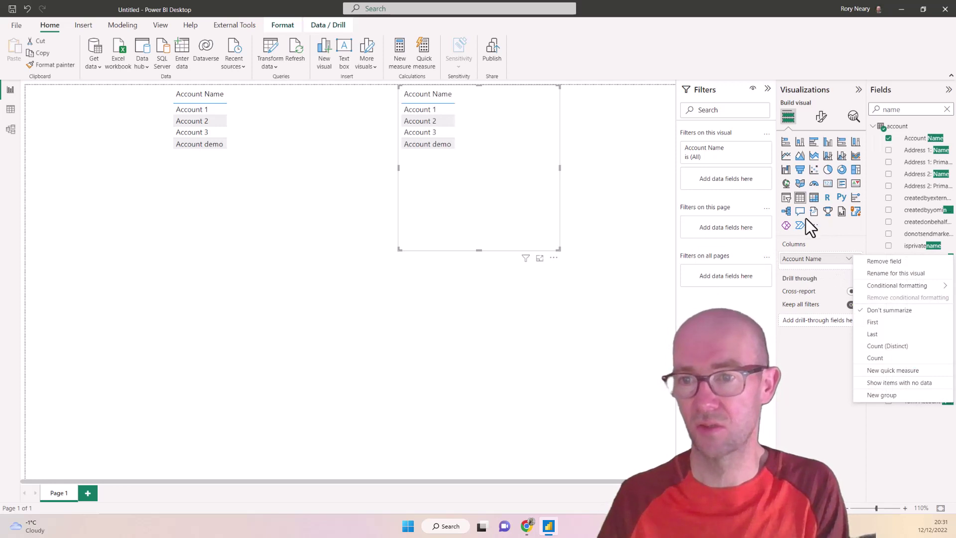
{"action": "key", "text": "Escape"}
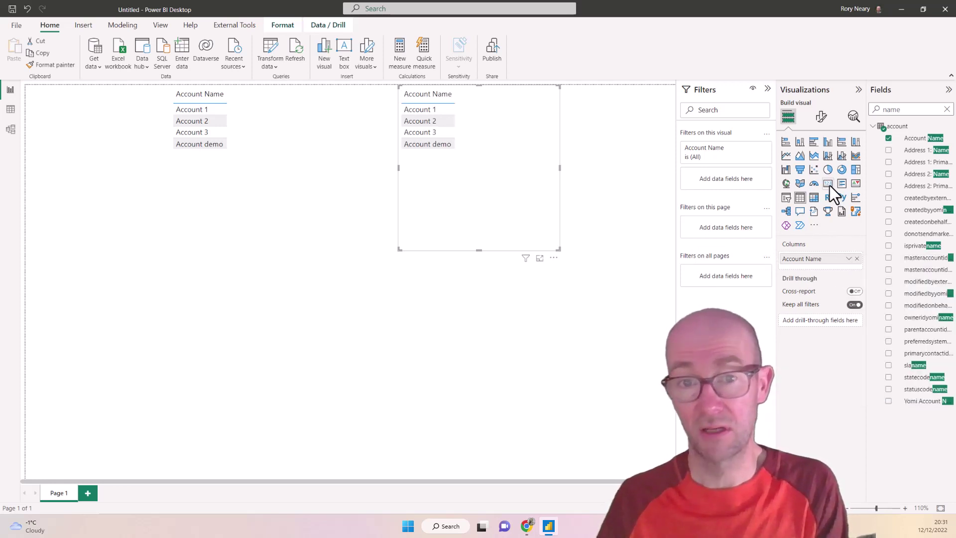
{"action": "left_click", "coordinate": [828, 184]}
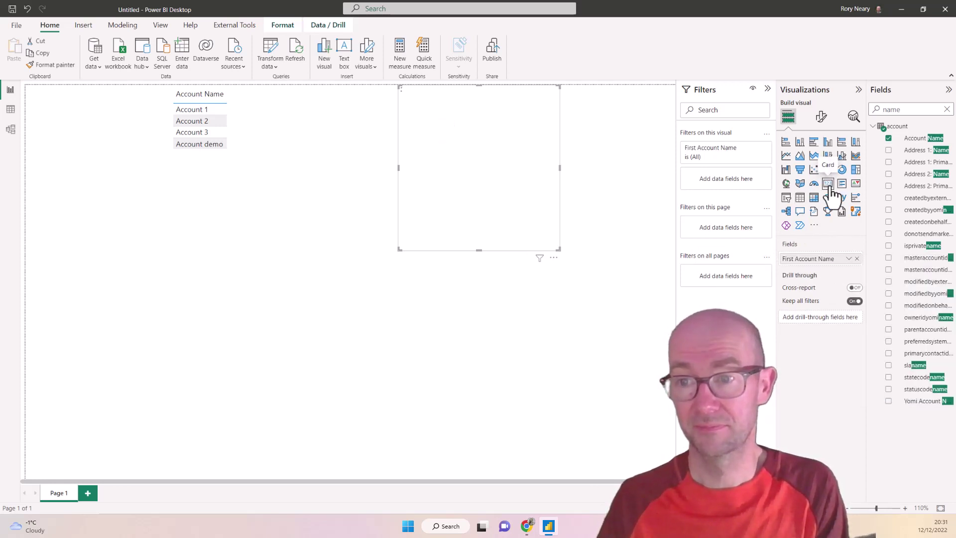
{"action": "left_click", "coordinate": [848, 259]}
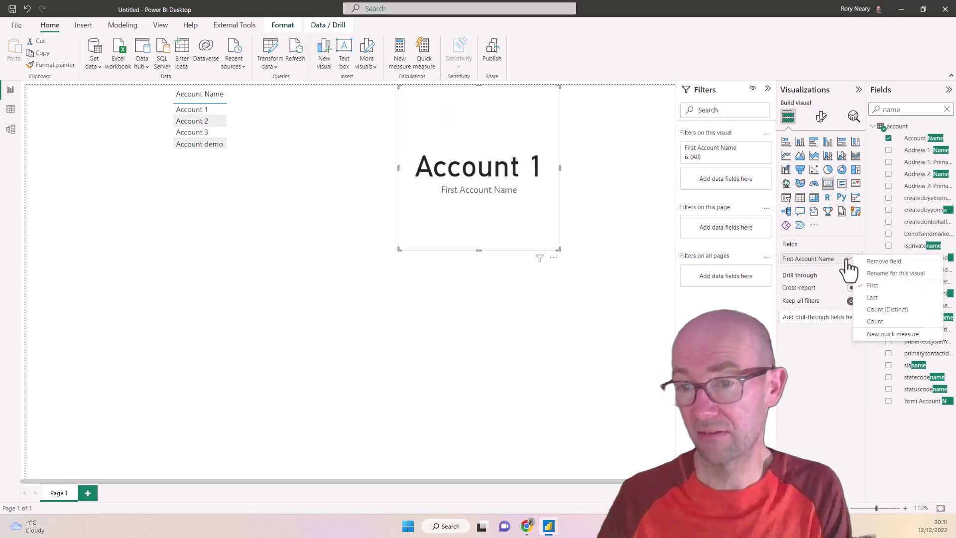
{"action": "left_click", "coordinate": [876, 322]}
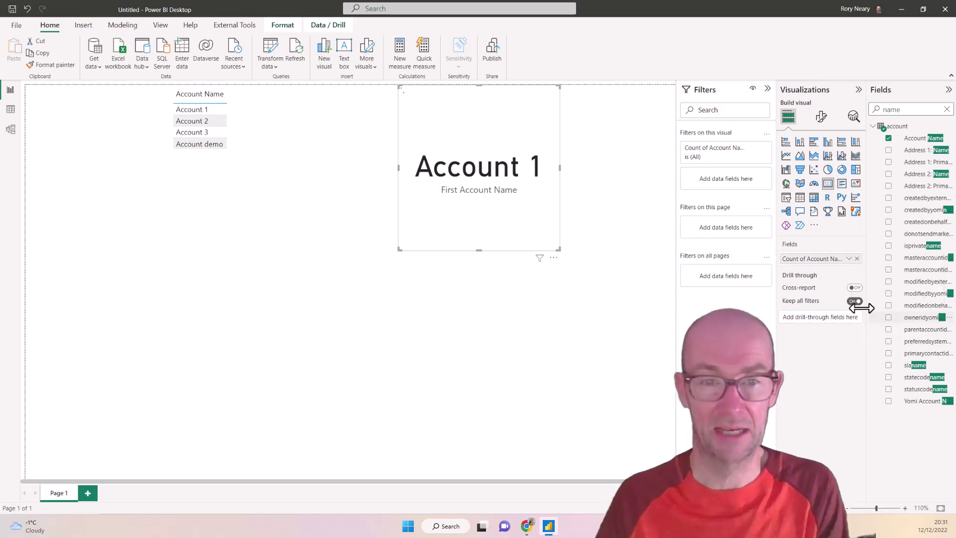
{"action": "left_click_drag", "start_coordinate": [494, 93], "coordinate": [357, 87]}
{"action": "left_click", "coordinate": [526, 188]}
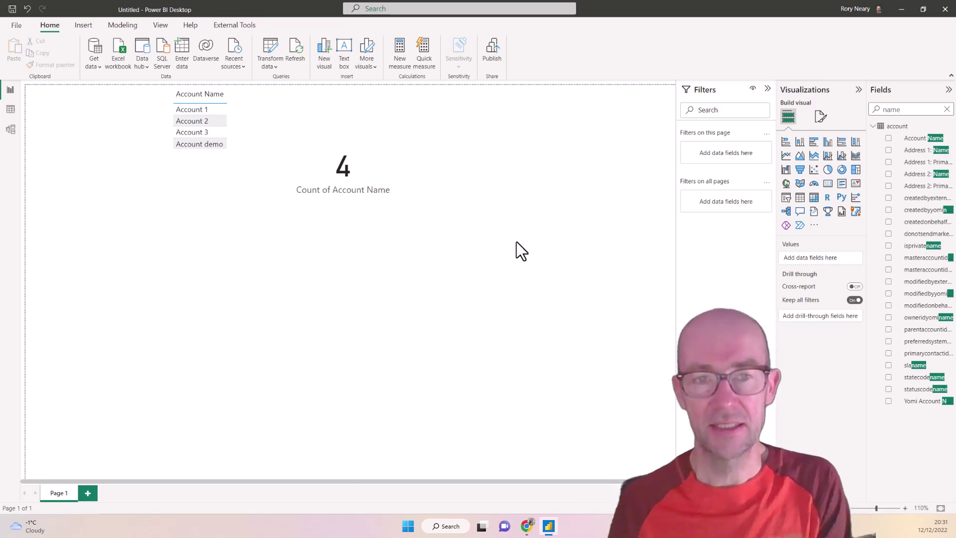
Step: Edit the account query, view its Source step, and bring up Manage Parameters
{"action": "right_click", "coordinate": [899, 127]}
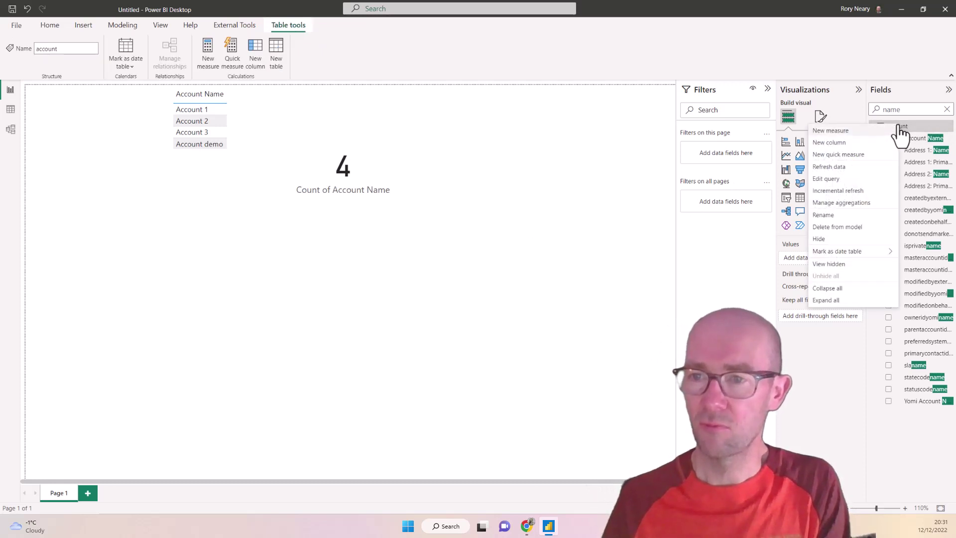
{"action": "left_click", "coordinate": [848, 180]}
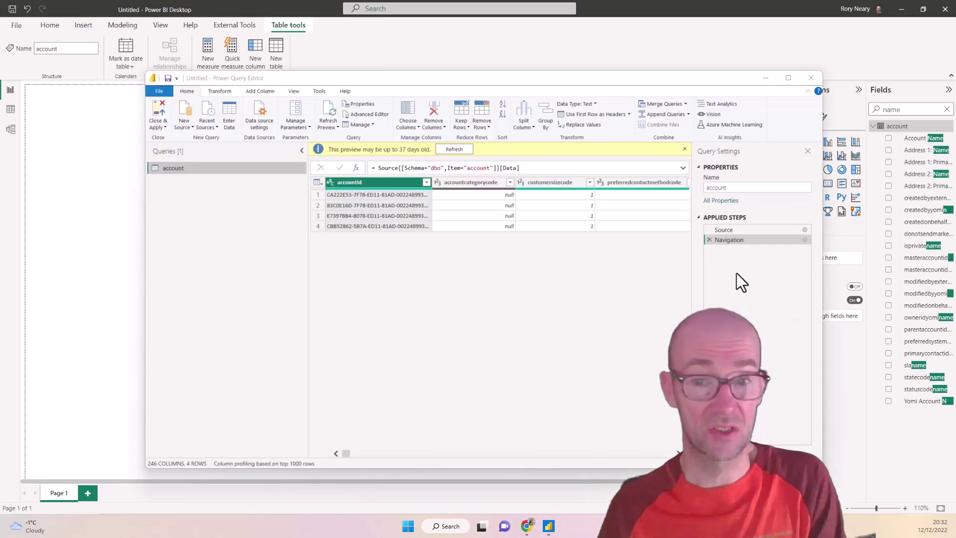
{"action": "left_click", "coordinate": [735, 231]}
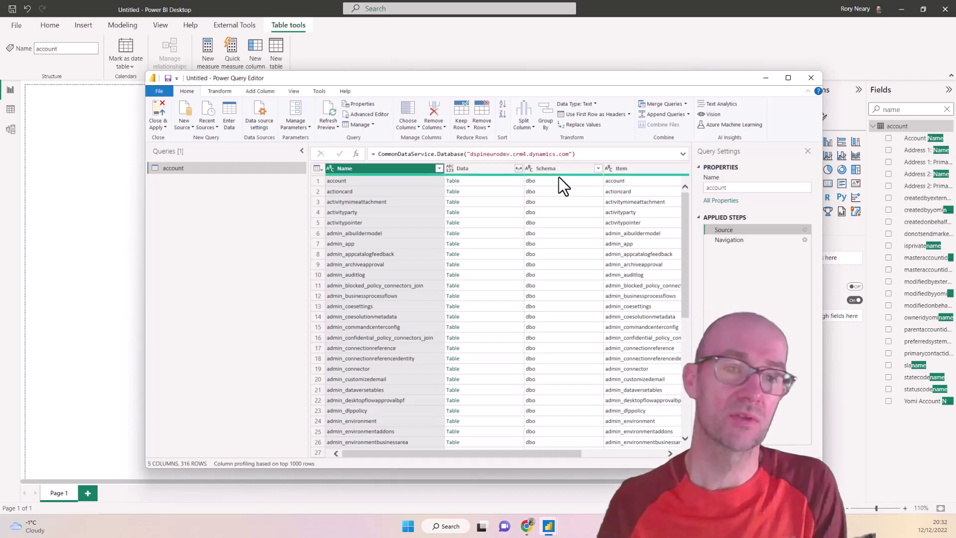
{"action": "left_click", "coordinate": [295, 105]}
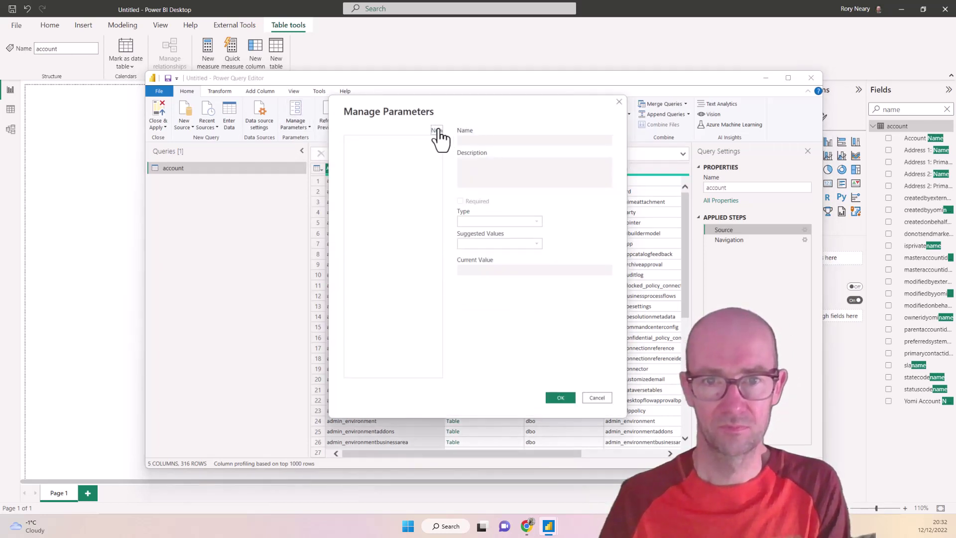
Step: Create a required Text parameter named paramEnvironment with current value Test
{"action": "left_click", "coordinate": [436, 130]}
{"action": "double_click", "coordinate": [497, 141]}
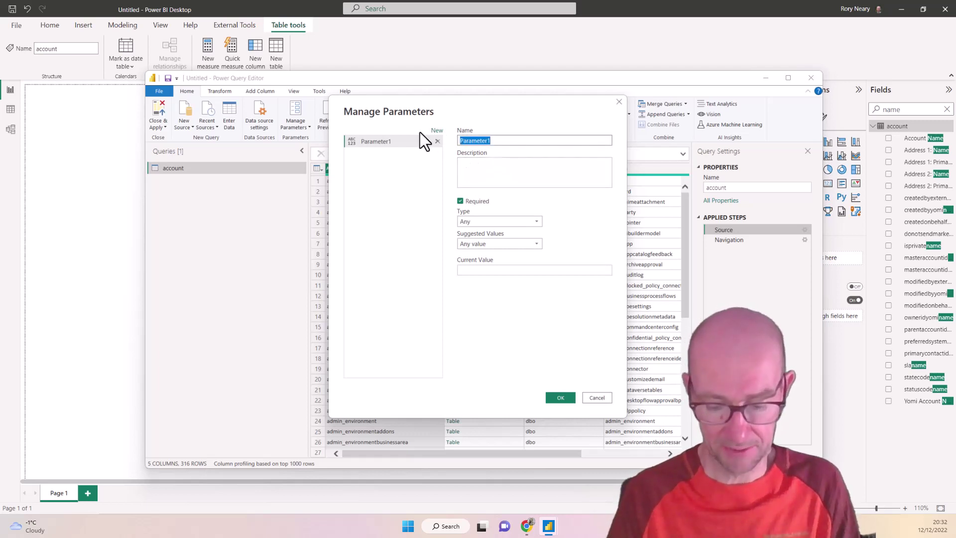
{"action": "type", "text": "paramEnvironment"}
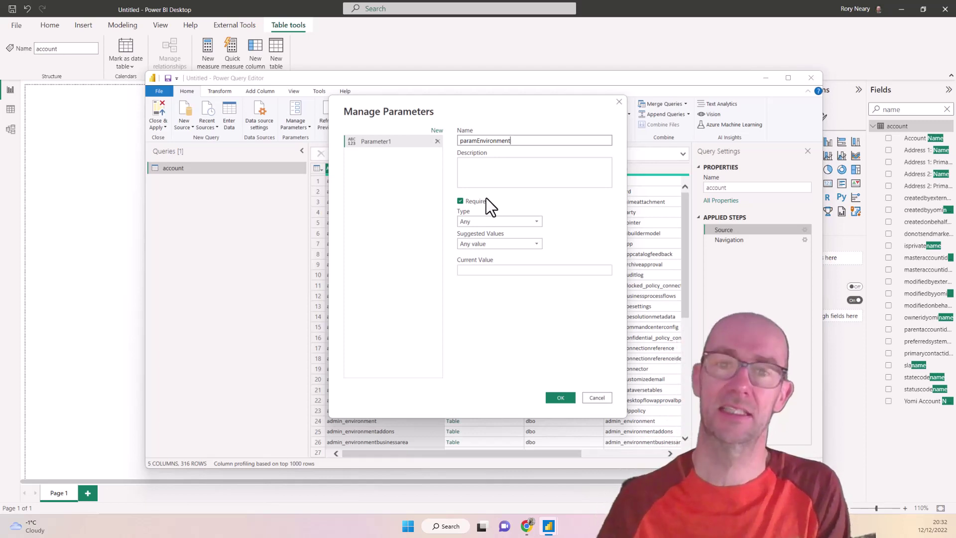
{"action": "left_click", "coordinate": [499, 218]}
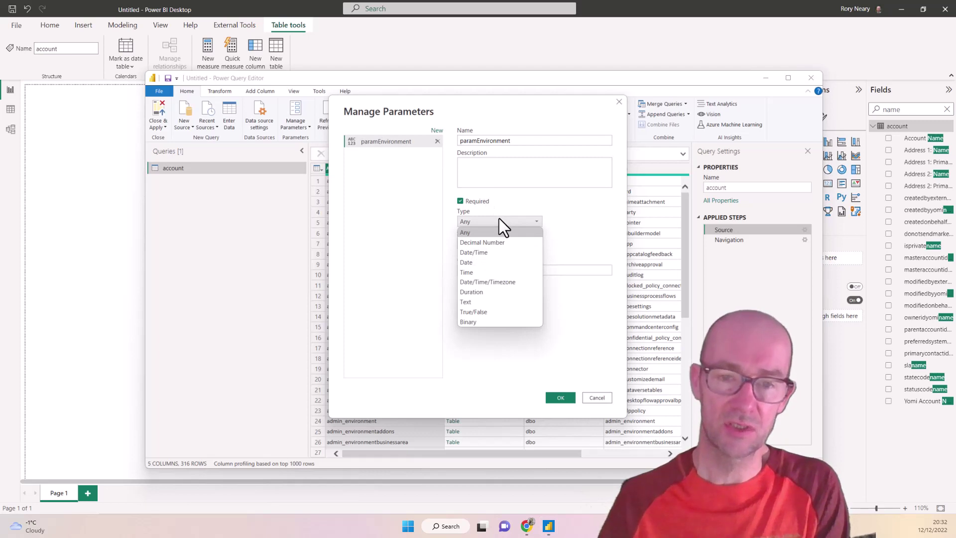
{"action": "left_click", "coordinate": [491, 303]}
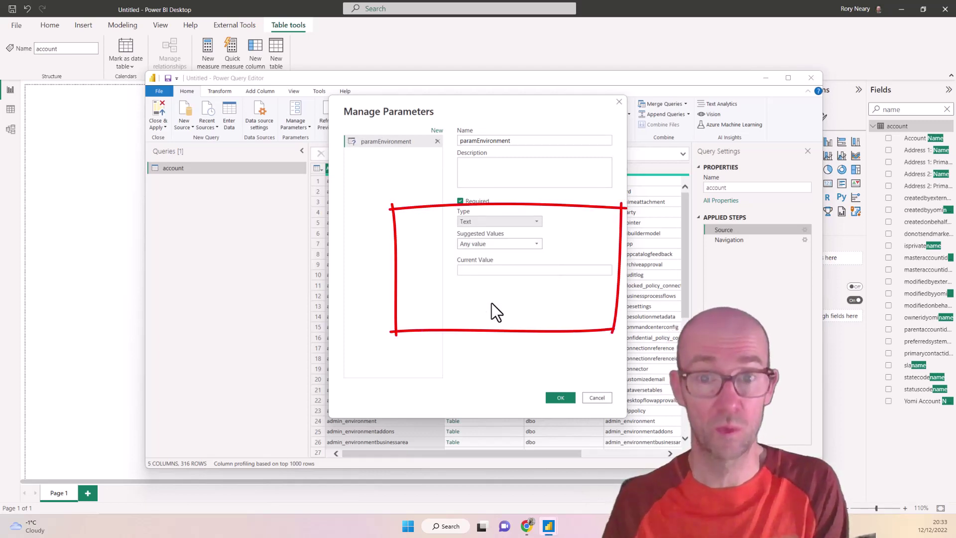
{"action": "left_click", "coordinate": [492, 271]}
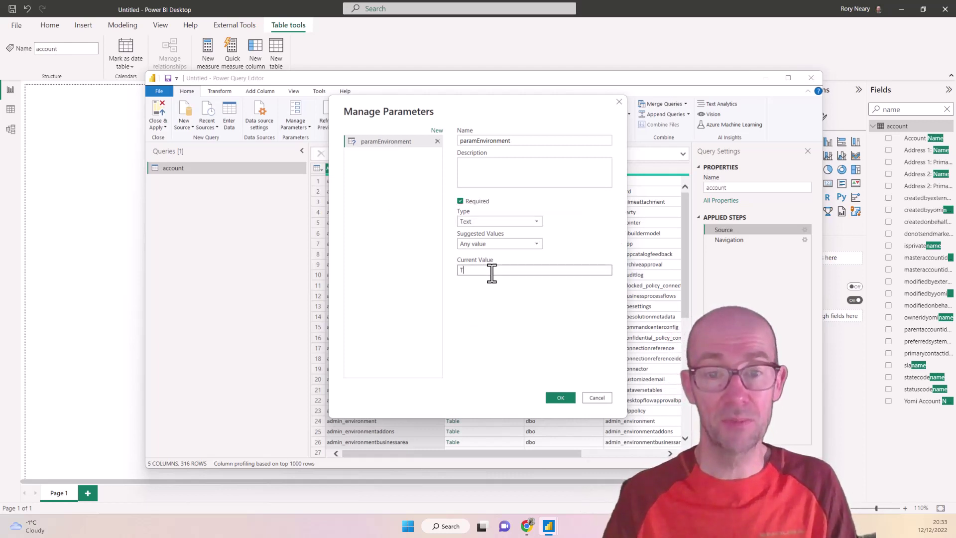
{"action": "left_click", "coordinate": [559, 399]}
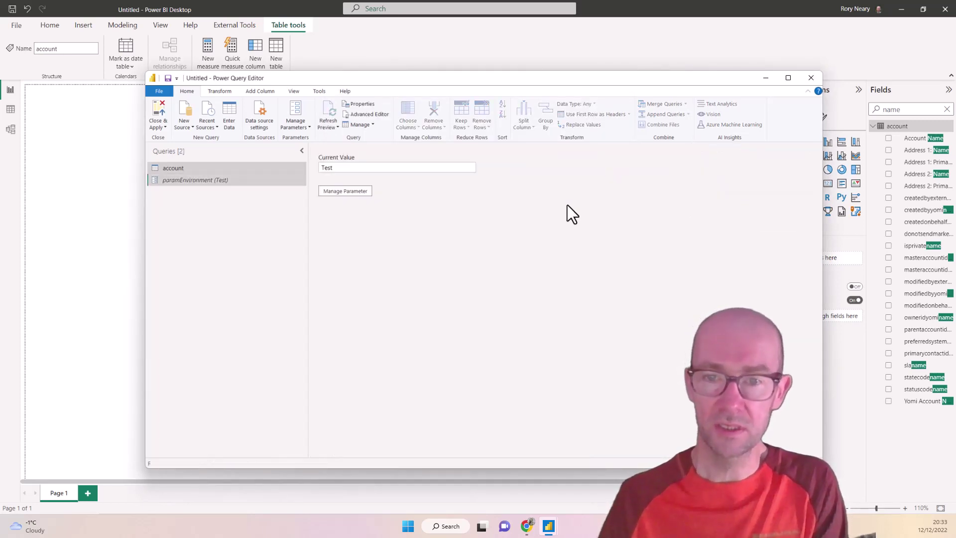
Step: Copy the account Source URL dspineurodev.crm4.dynamics.com into paramEnvironment's current value
{"action": "left_click", "coordinate": [256, 164]}
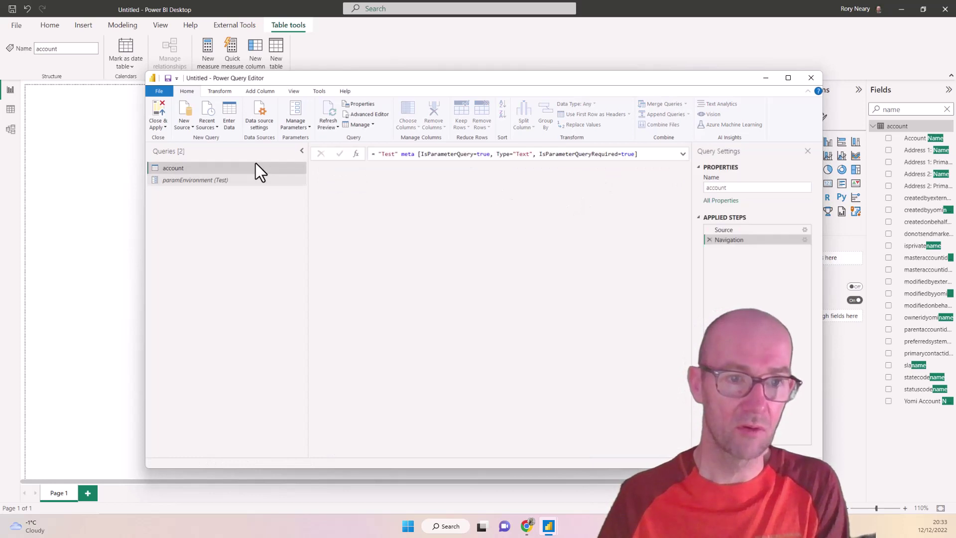
{"action": "left_click", "coordinate": [742, 229]}
{"action": "left_click_drag", "start_coordinate": [473, 154], "coordinate": [562, 155]}
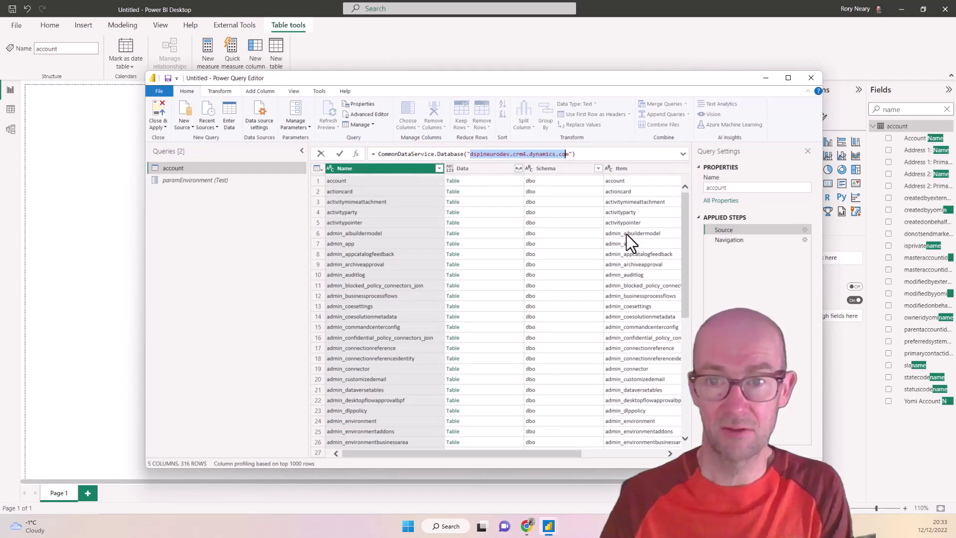
{"action": "key", "text": "shift+Right"}
{"action": "key", "text": "ctrl+c"}
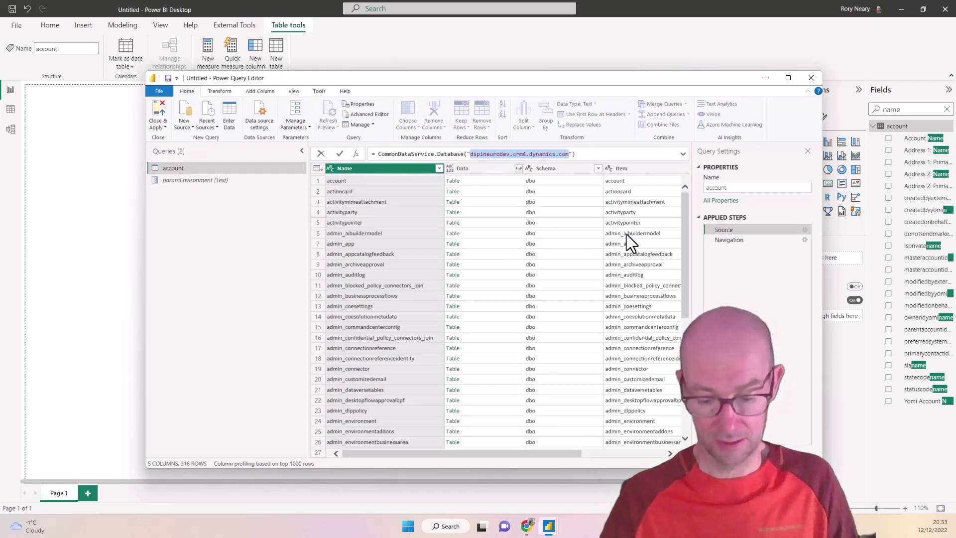
{"action": "left_click", "coordinate": [197, 181]}
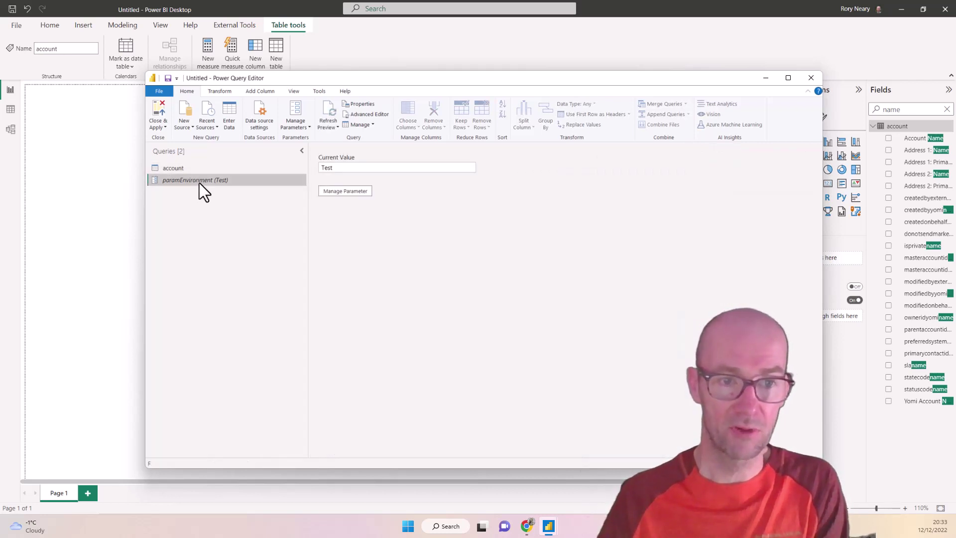
{"action": "left_click", "coordinate": [391, 168]}
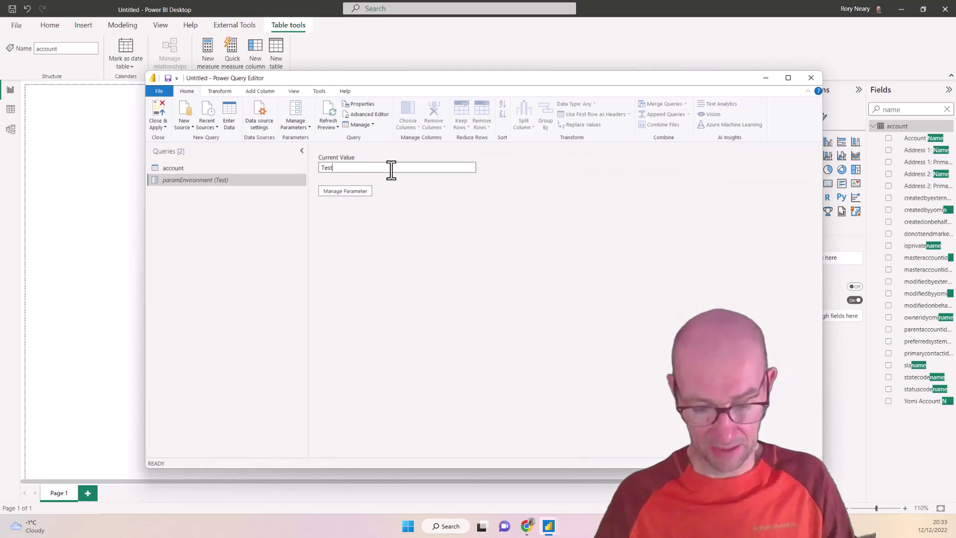
{"action": "key", "text": "ctrl+a"}
{"action": "key", "text": "ctrl+v"}
{"action": "key", "text": "Return"}
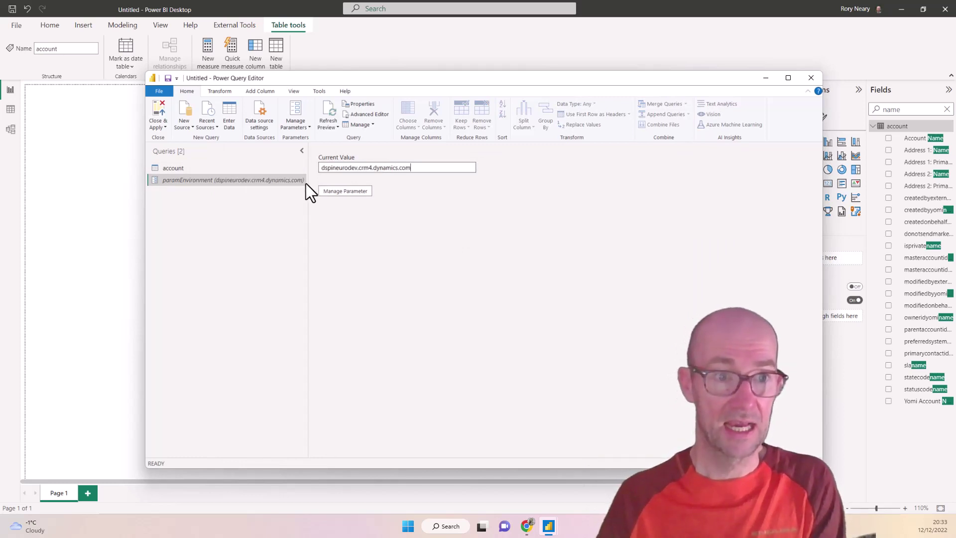
{"action": "left_click", "coordinate": [197, 167]}
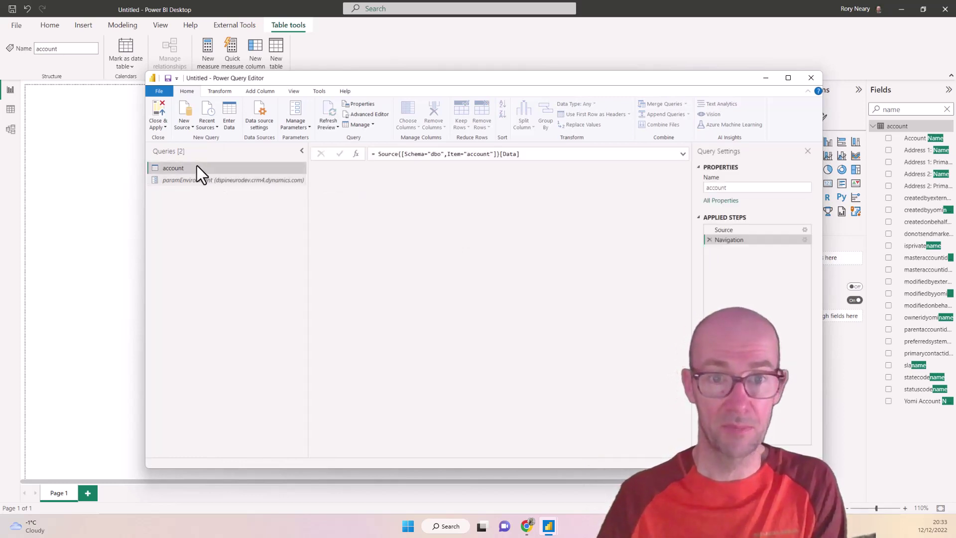
{"action": "left_click", "coordinate": [732, 229]}
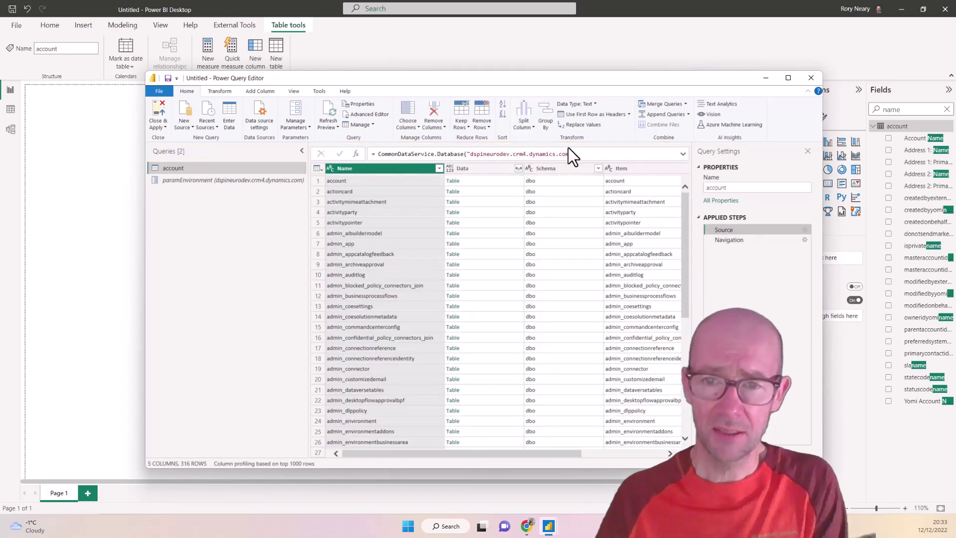
Step: Change the Source formula to CommonDataService.Database(paramEnvironment)
{"action": "left_click", "coordinate": [573, 154]}
{"action": "key", "text": "BackSpace"}
{"action": "key", "text": "BackSpace"}
{"action": "key", "text": "BackSpace"}
{"action": "key", "text": "BackSpace"}
{"action": "key", "text": "BackSpace"}
{"action": "key", "text": "BackSpace"}
{"action": "key", "text": "BackSpace"}
{"action": "key", "text": "BackSpace"}
{"action": "key", "text": "BackSpace"}
{"action": "key", "text": "BackSpace"}
{"action": "key", "text": "BackSpace"}
{"action": "key", "text": "BackSpace"}
{"action": "key", "text": "BackSpace"}
{"action": "key", "text": "BackSpace"}
{"action": "key", "text": "BackSpace"}
{"action": "key", "text": "BackSpace"}
{"action": "key", "text": "BackSpace"}
{"action": "key", "text": "BackSpace"}
{"action": "key", "text": "BackSpace"}
{"action": "key", "text": "BackSpace"}
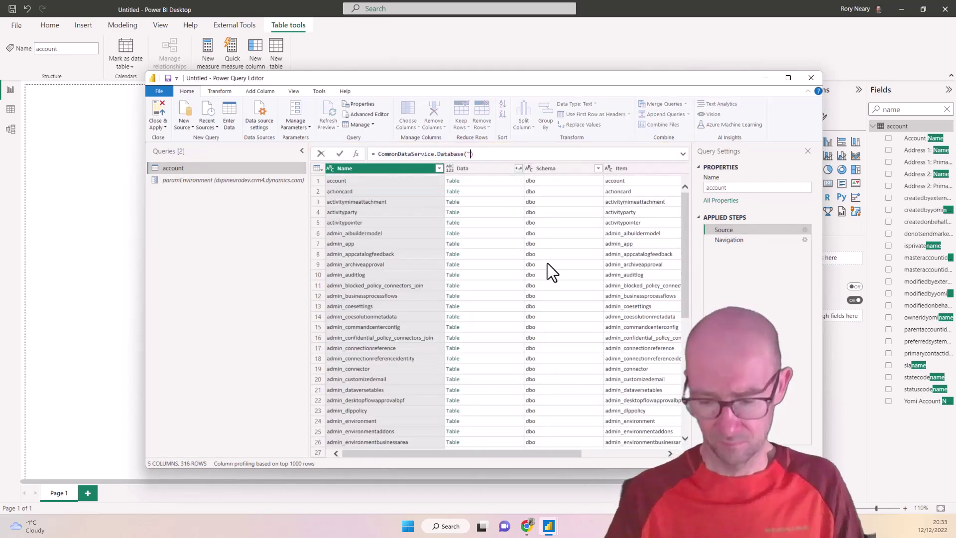
{"action": "type", "text": "param"}
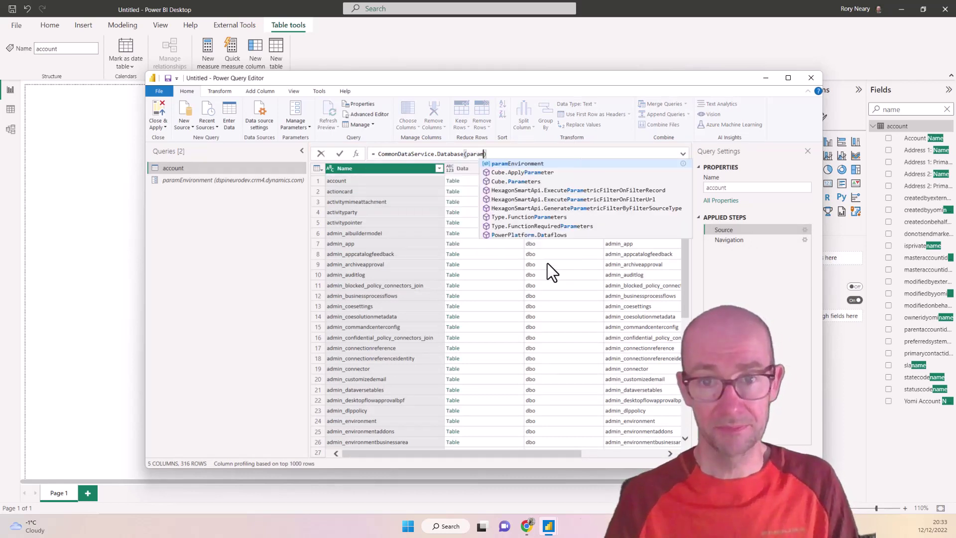
{"action": "left_click", "coordinate": [517, 164]}
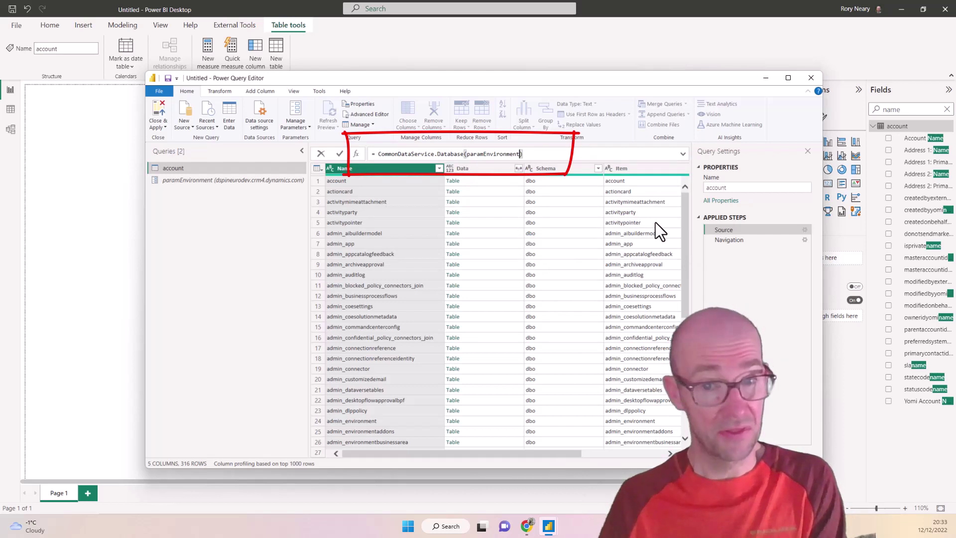
{"action": "left_click", "coordinate": [734, 240]}
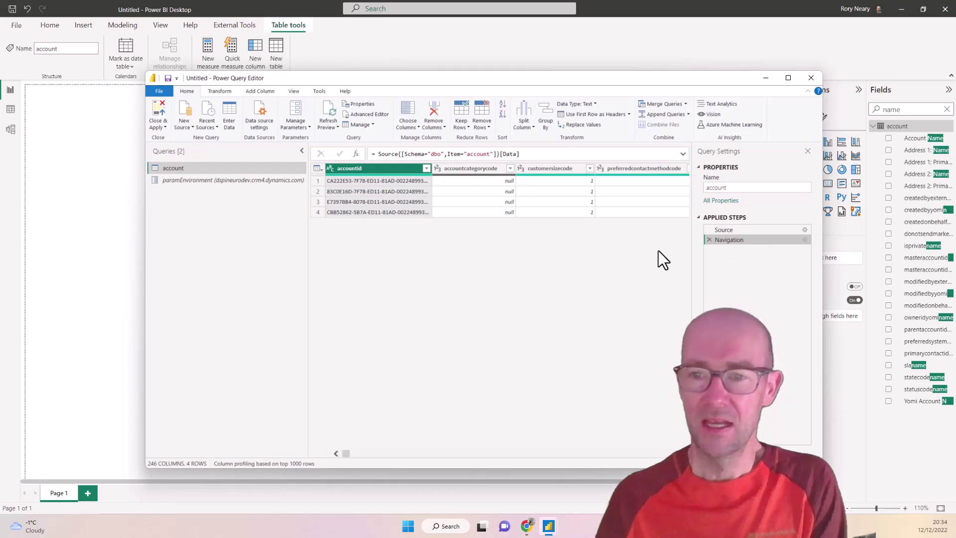
Step: Check paramEnvironment's current value, then close Power Query Editor back to the report
{"action": "left_click", "coordinate": [266, 181]}
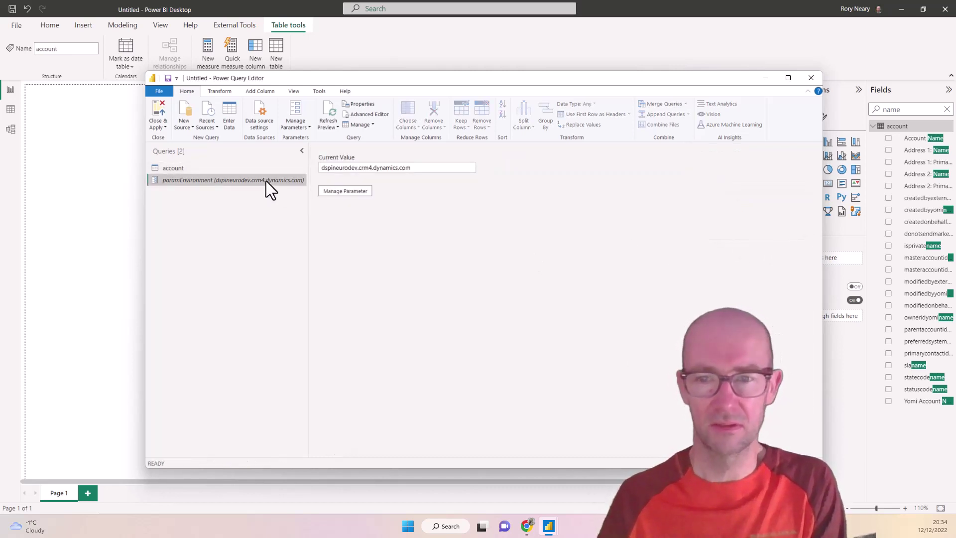
{"action": "right_click", "coordinate": [219, 178]}
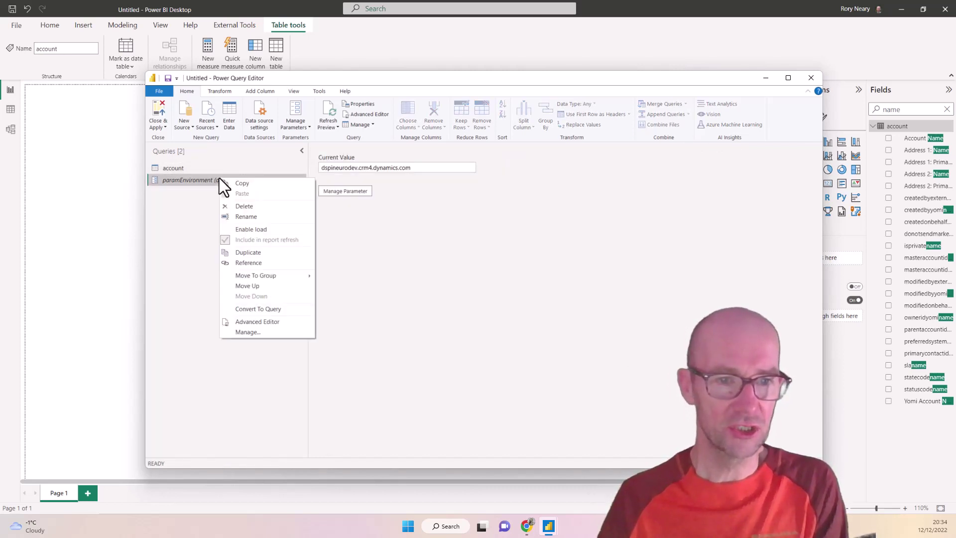
{"action": "left_click", "coordinate": [277, 229]}
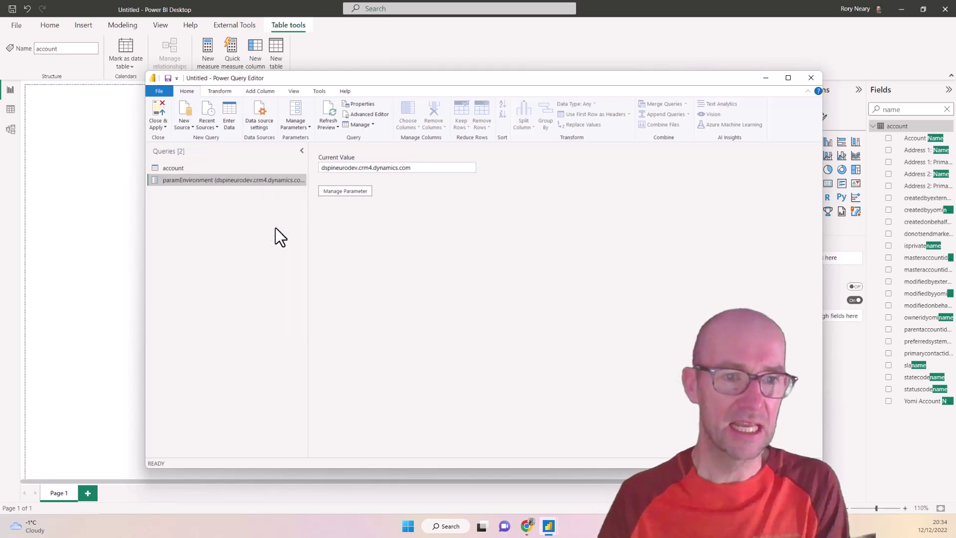
{"action": "left_click", "coordinate": [159, 110]}
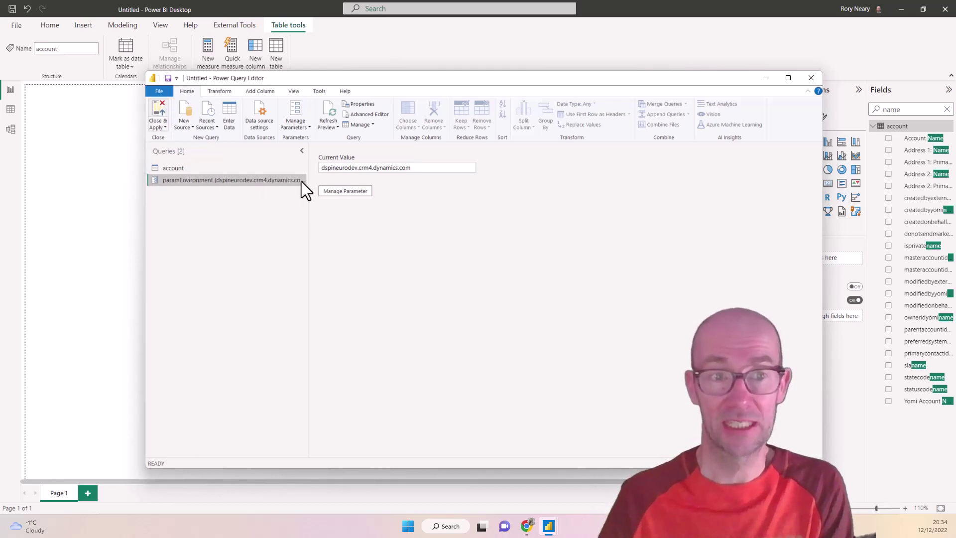
{"action": "left_click", "coordinate": [159, 110]}
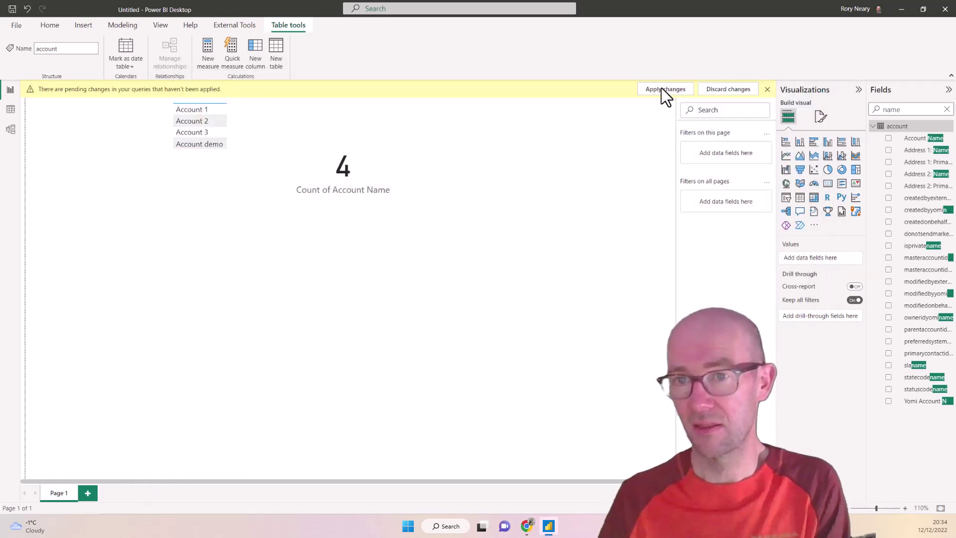
Step: Apply the pending query changes and show the paramEnvironment table in the Fields list
{"action": "left_click", "coordinate": [660, 89]}
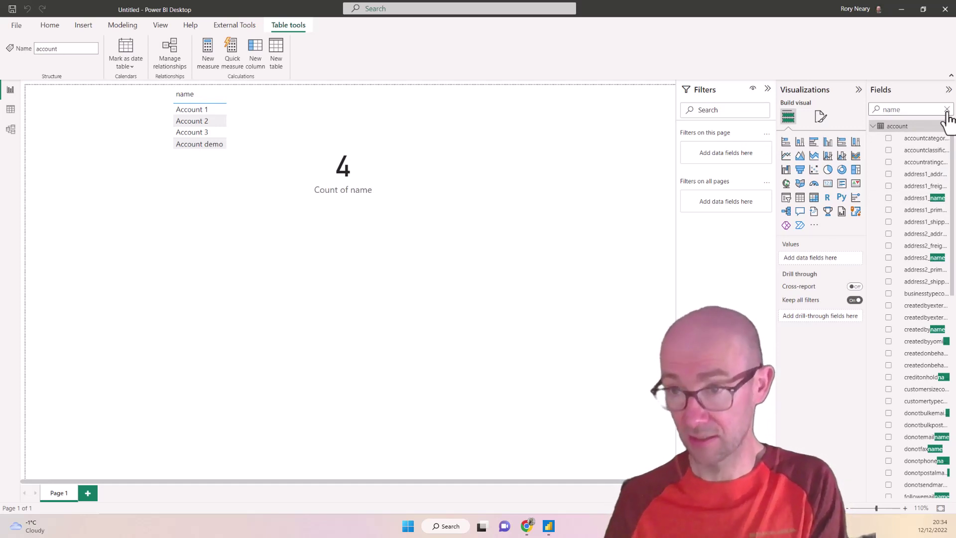
{"action": "left_click", "coordinate": [947, 109]}
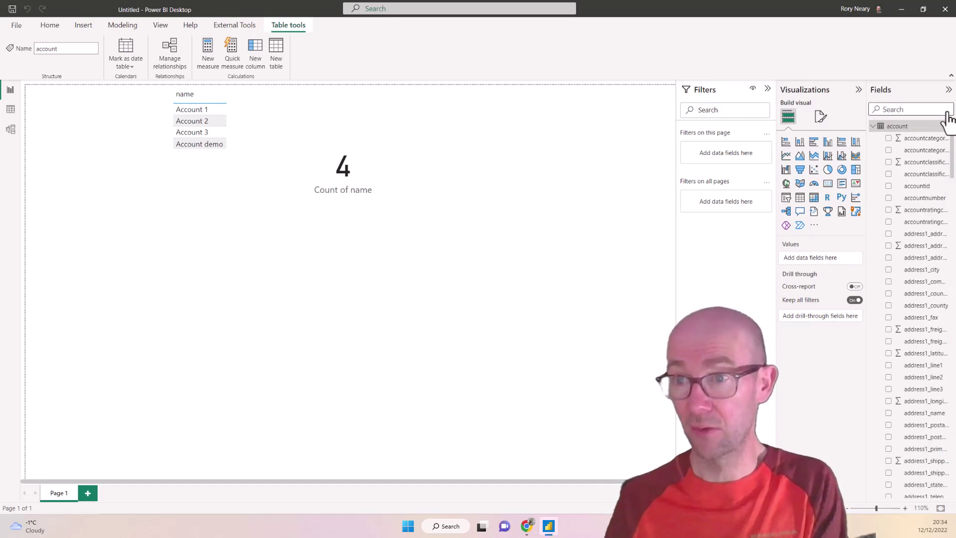
{"action": "left_click", "coordinate": [873, 126]}
{"action": "left_click", "coordinate": [883, 139]}
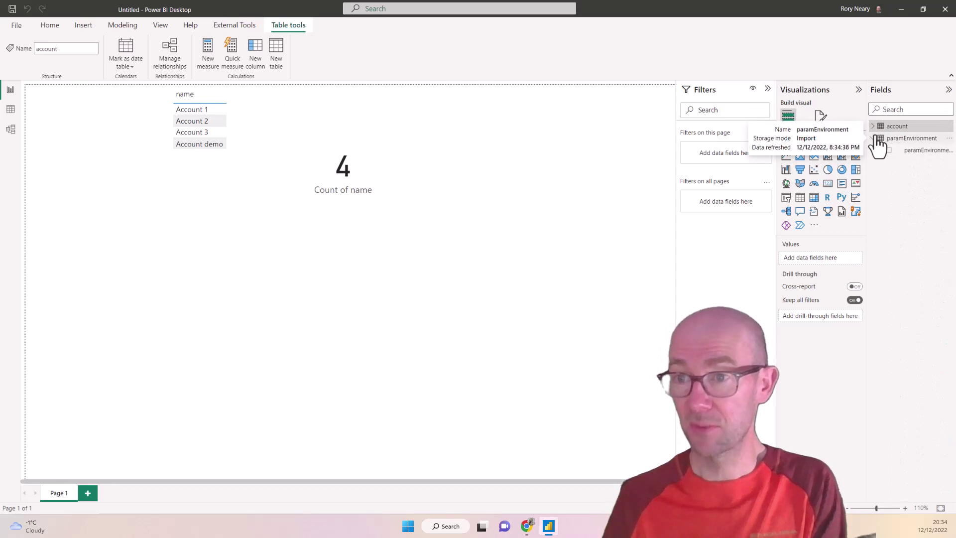
Step: Add a wide paramEnvironment card below the count card showing dspineurodev.crm4.dynamics.com
{"action": "left_click_drag", "start_coordinate": [915, 152], "coordinate": [516, 128]}
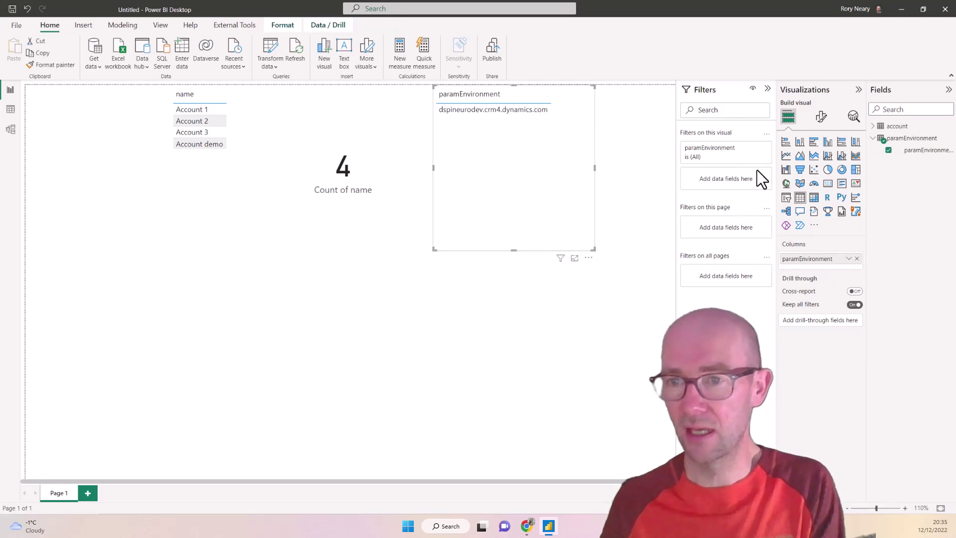
{"action": "left_click", "coordinate": [827, 184]}
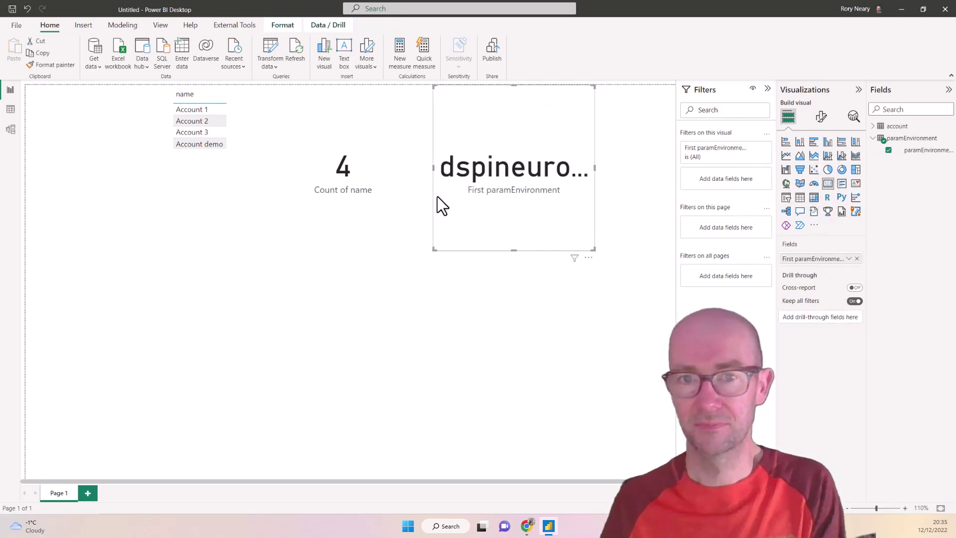
{"action": "left_click_drag", "start_coordinate": [497, 107], "coordinate": [190, 222]}
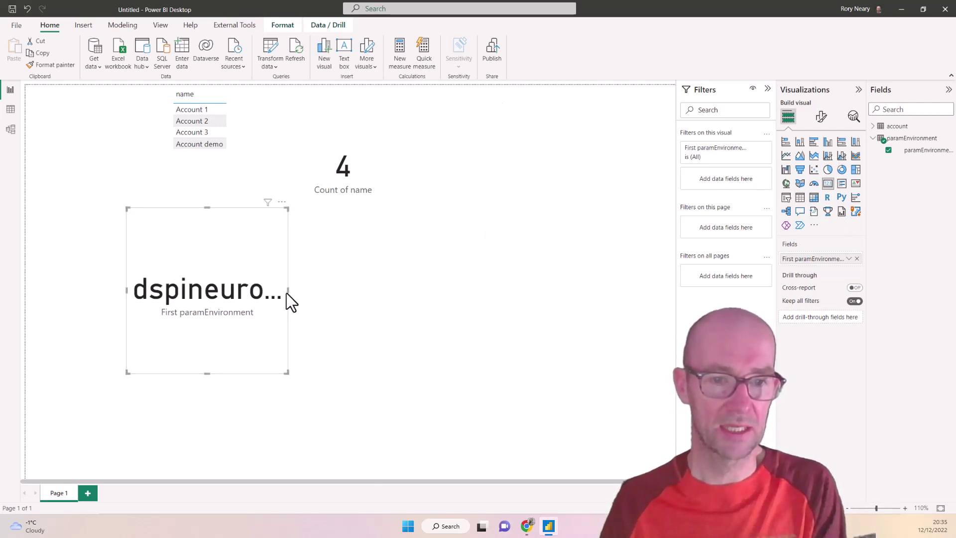
{"action": "left_click_drag", "start_coordinate": [286, 292], "coordinate": [637, 318]}
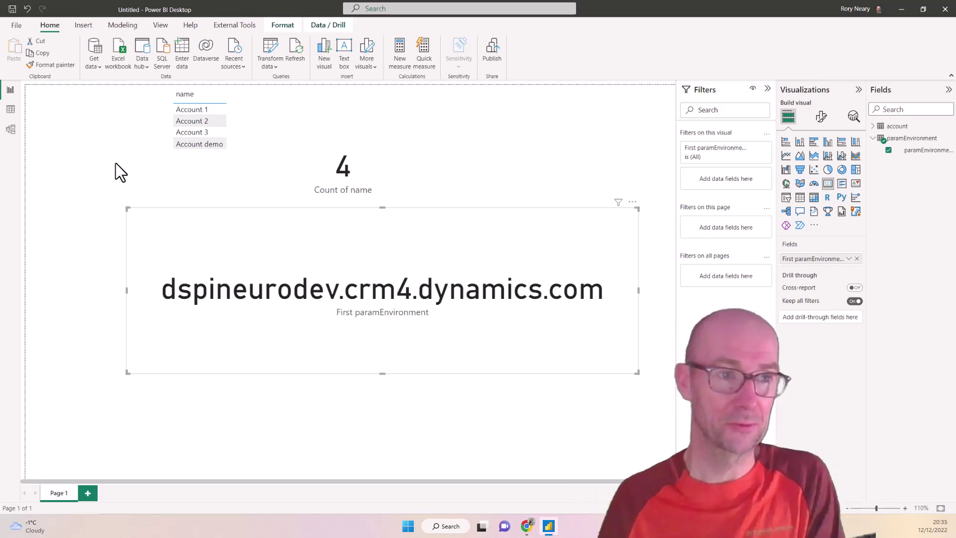
{"action": "left_click", "coordinate": [15, 26]}
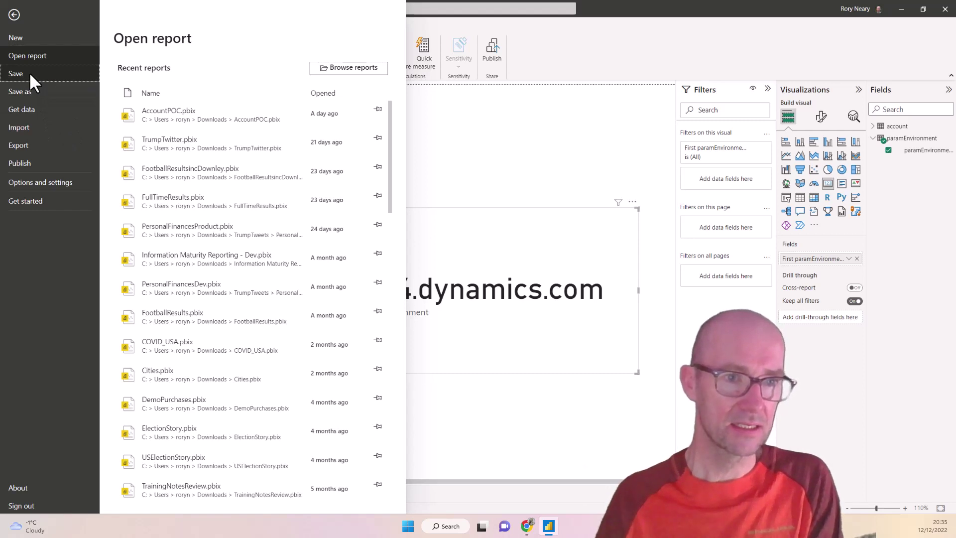
Step: Save as AccountPOCDemo, publish to SandboxDemo, and open the published report in the browser
{"action": "key", "text": "Escape"}
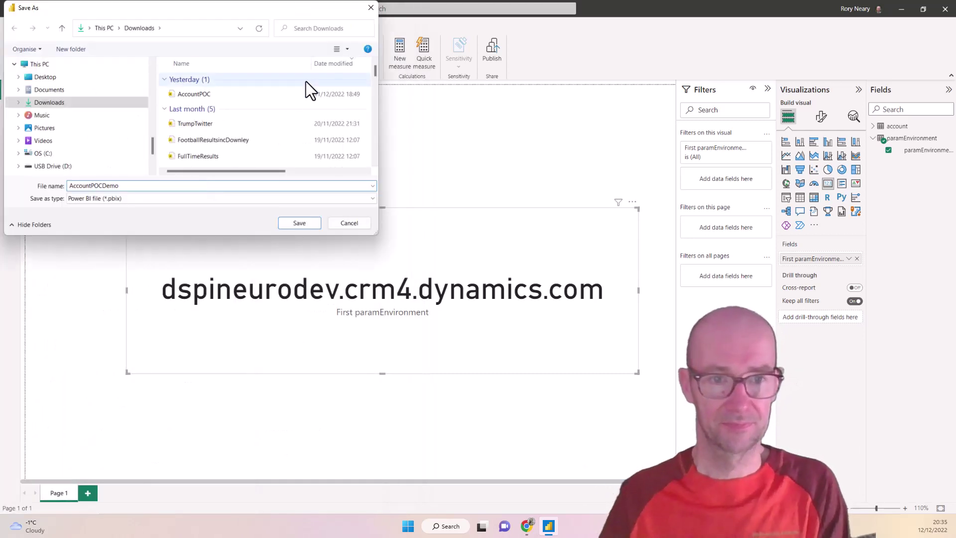
{"action": "left_click", "coordinate": [300, 222]}
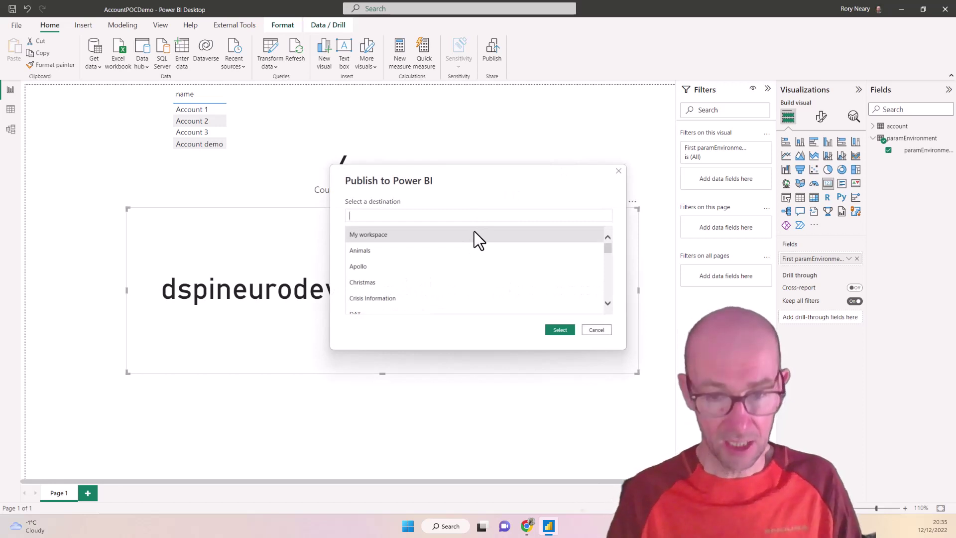
{"action": "type", "text": "demo"}
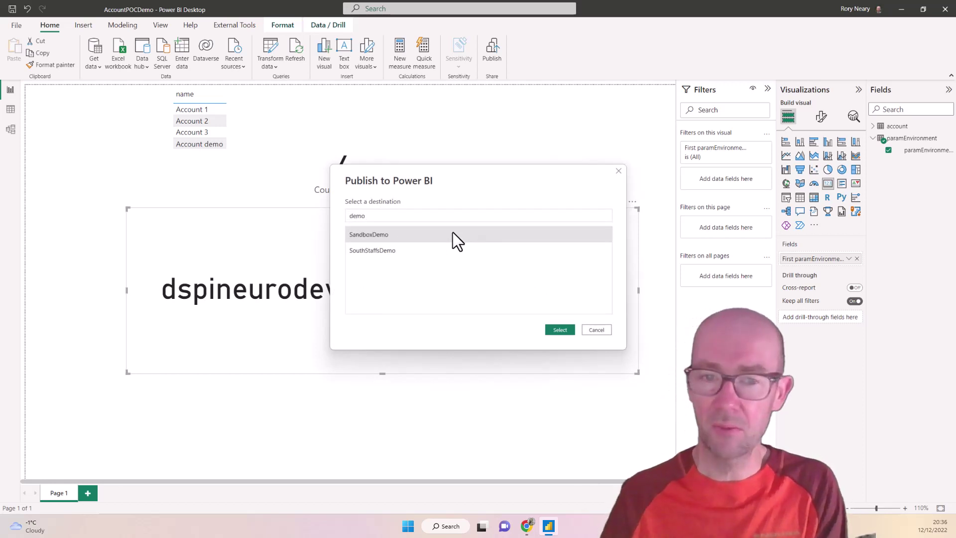
{"action": "left_click", "coordinate": [557, 330]}
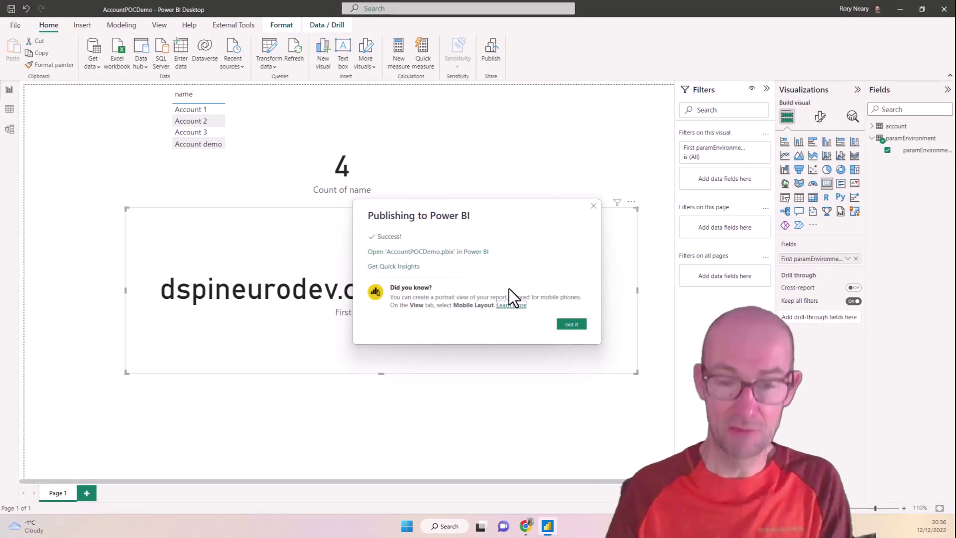
{"action": "left_click", "coordinate": [467, 251]}
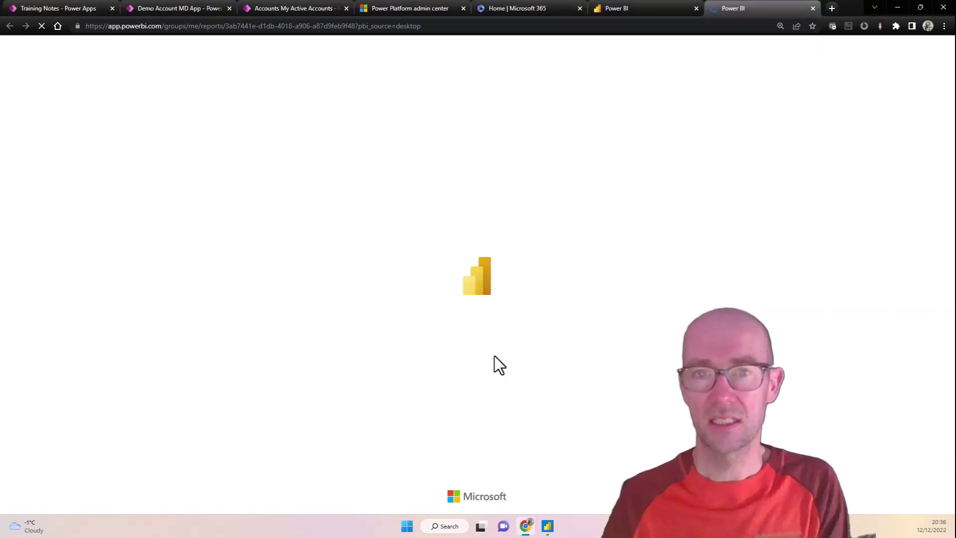
Step: Switch the browser to full screen and view the report's related content
{"action": "key", "text": "F11"}
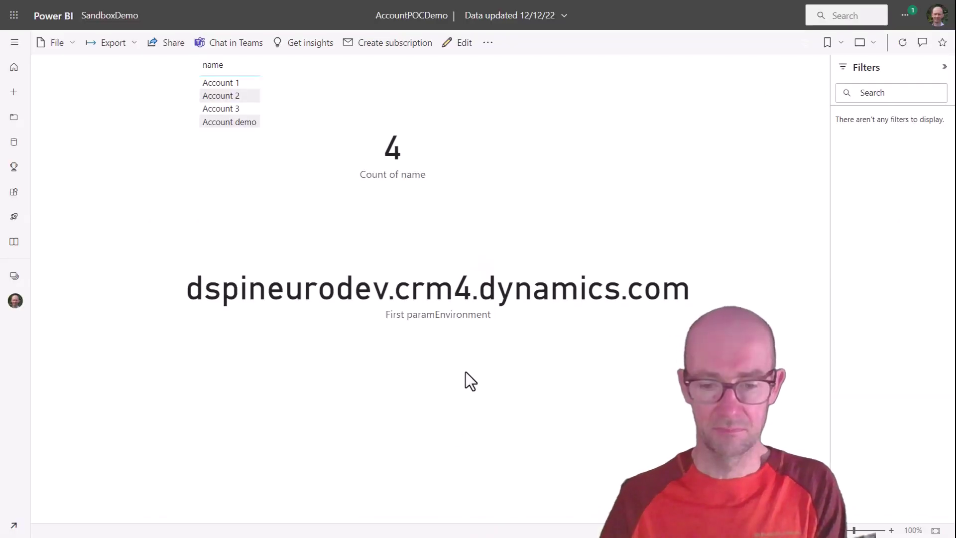
{"action": "left_click", "coordinate": [490, 47]}
{"action": "left_click", "coordinate": [518, 70]}
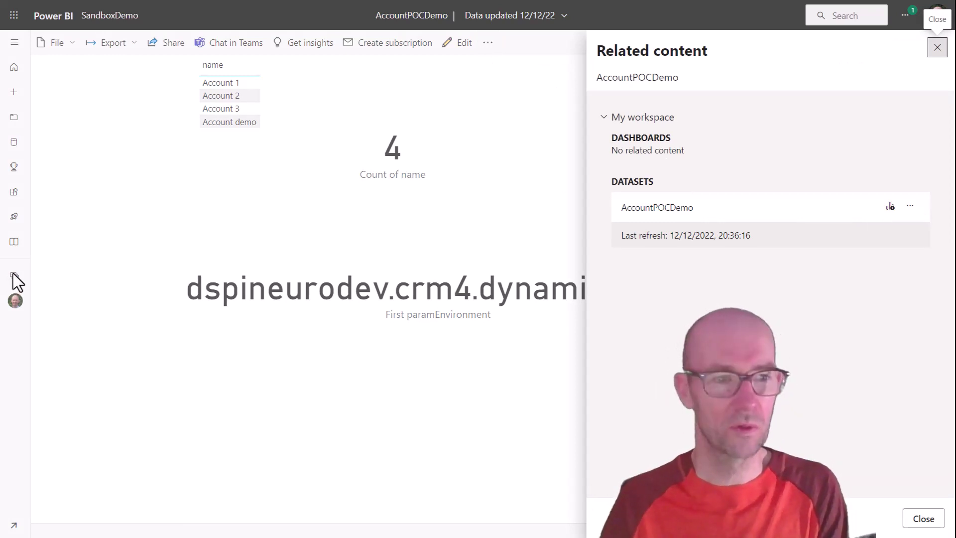
{"action": "key", "text": "Escape"}
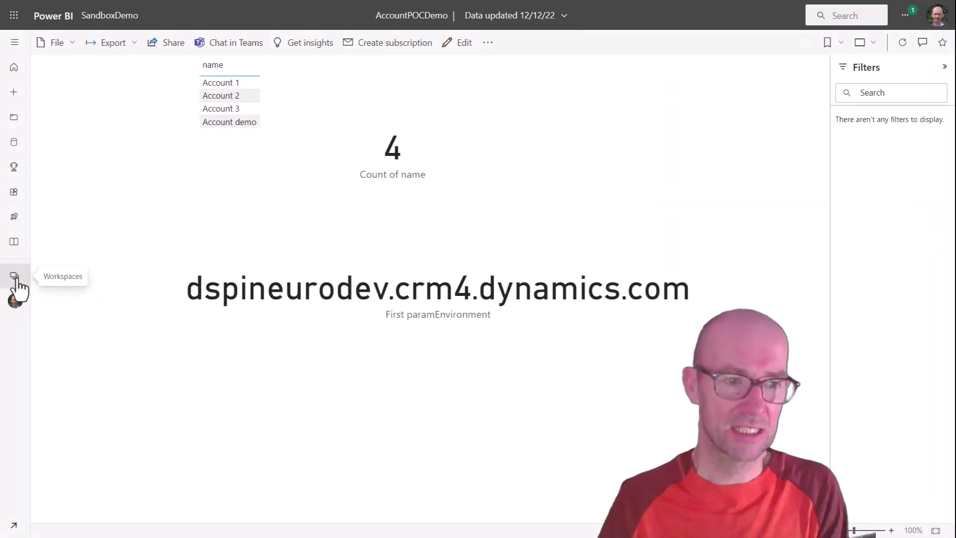
Step: Search the workspaces for 'sand' and open the SandboxDemo workspace
{"action": "left_click", "coordinate": [15, 277]}
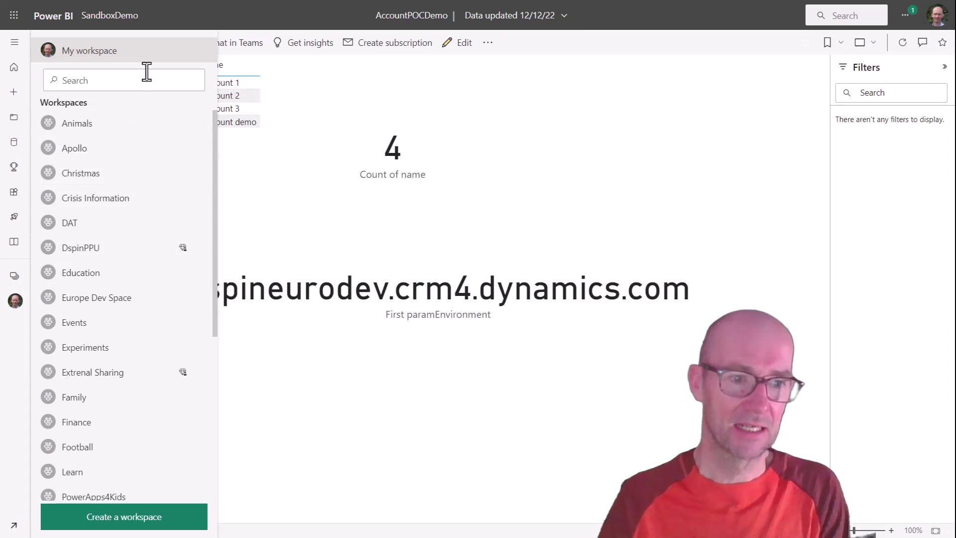
{"action": "mouse_move", "coordinate": [214, 186]}
{"action": "left_mouse_down"}
{"action": "mouse_move", "coordinate": [218, 277]}
{"action": "mouse_move", "coordinate": [219, 179]}
{"action": "left_mouse_up"}
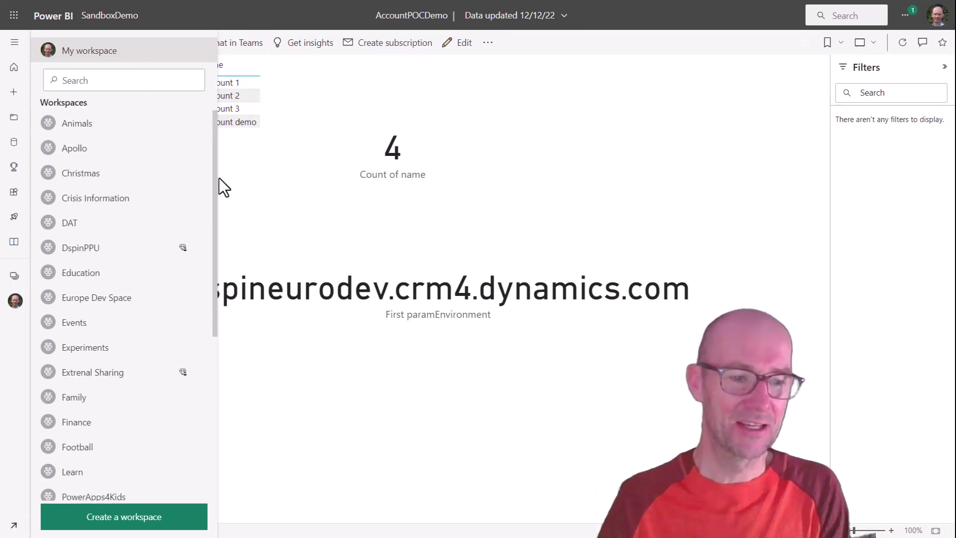
{"action": "left_click", "coordinate": [143, 82]}
{"action": "type", "text": "sand"}
{"action": "left_click", "coordinate": [121, 125]}
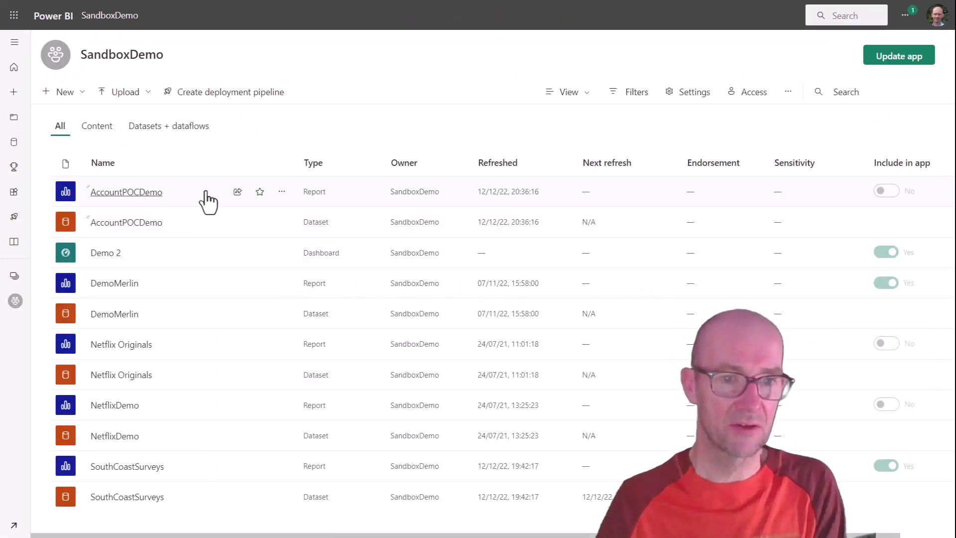
Step: Open the settings of the AccountPOCDemo dataset
{"action": "left_click", "coordinate": [281, 192]}
{"action": "left_click", "coordinate": [282, 192]}
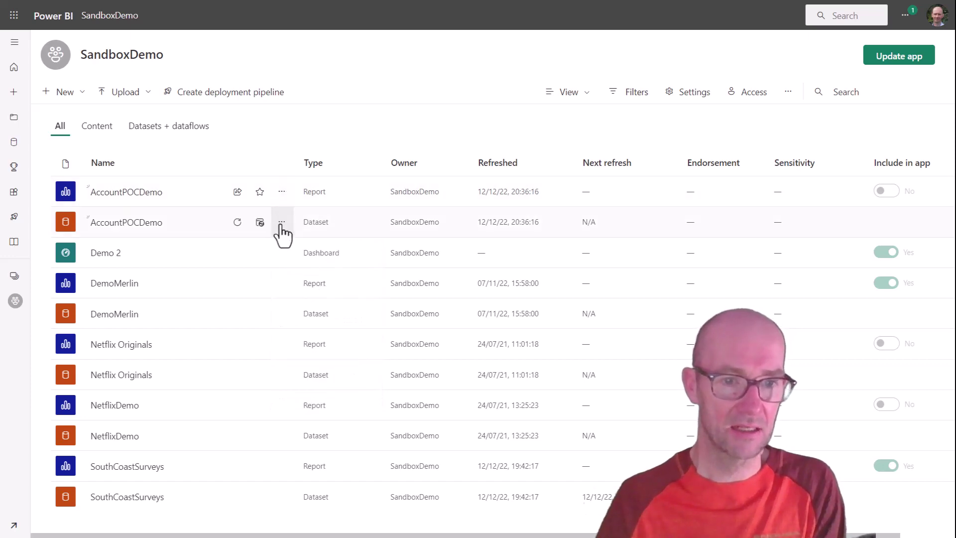
{"action": "left_click", "coordinate": [282, 223]}
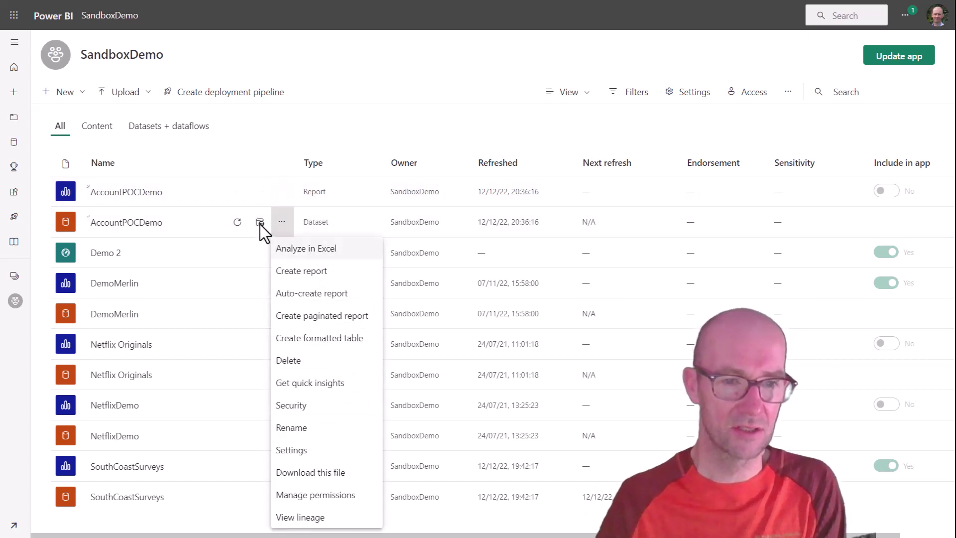
{"action": "left_click", "coordinate": [260, 224]}
{"action": "left_click", "coordinate": [260, 224]}
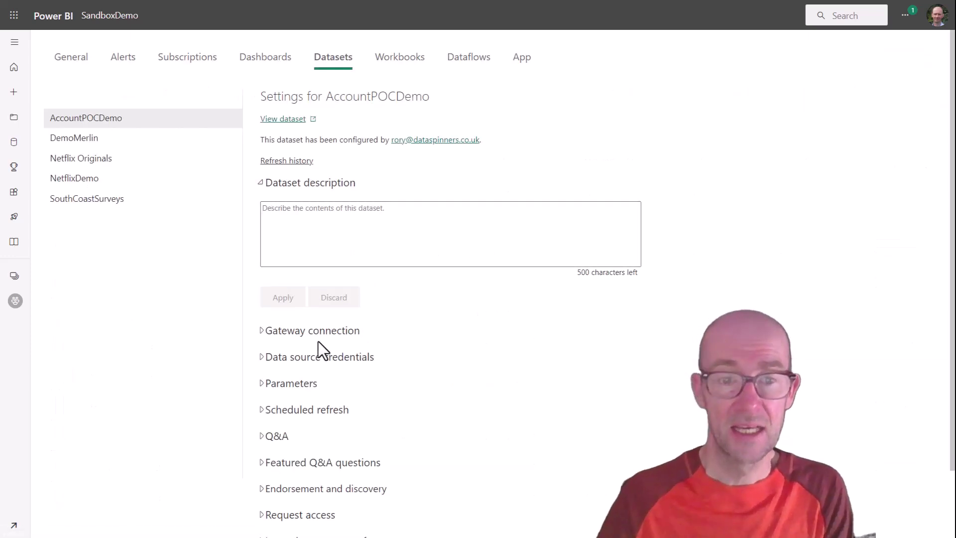
Step: Sign in to the CommonDataService data source credentials with OAuth2, choosing the account
{"action": "left_click", "coordinate": [262, 357]}
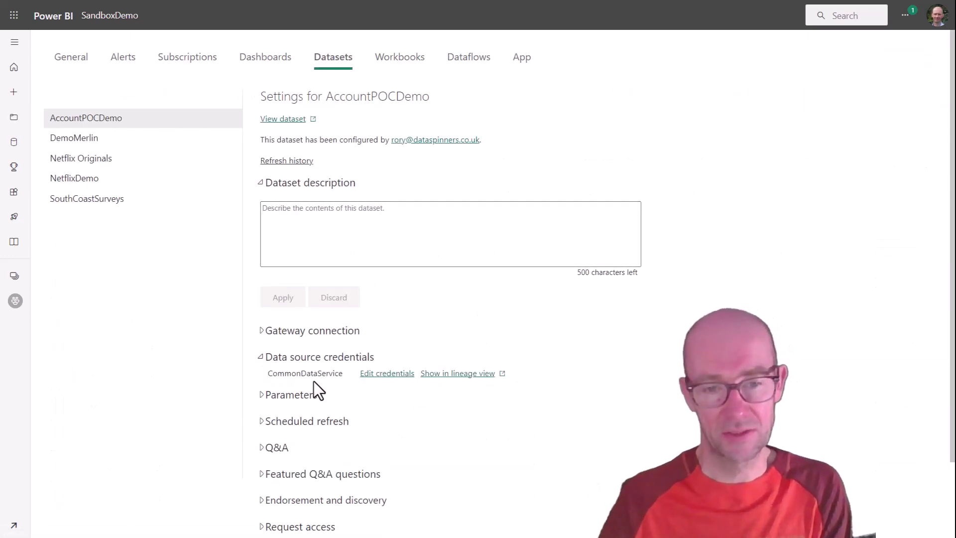
{"action": "left_click", "coordinate": [381, 374]}
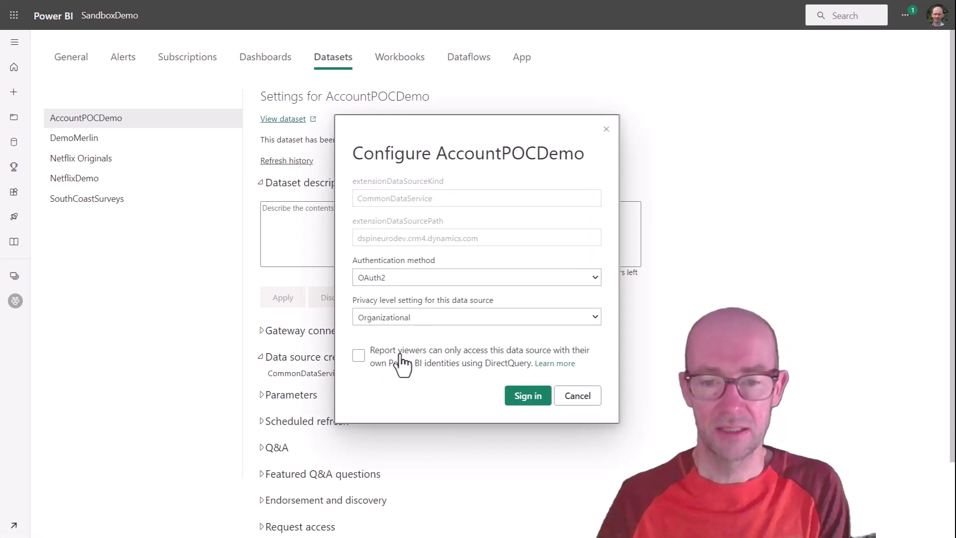
{"action": "left_click", "coordinate": [527, 396]}
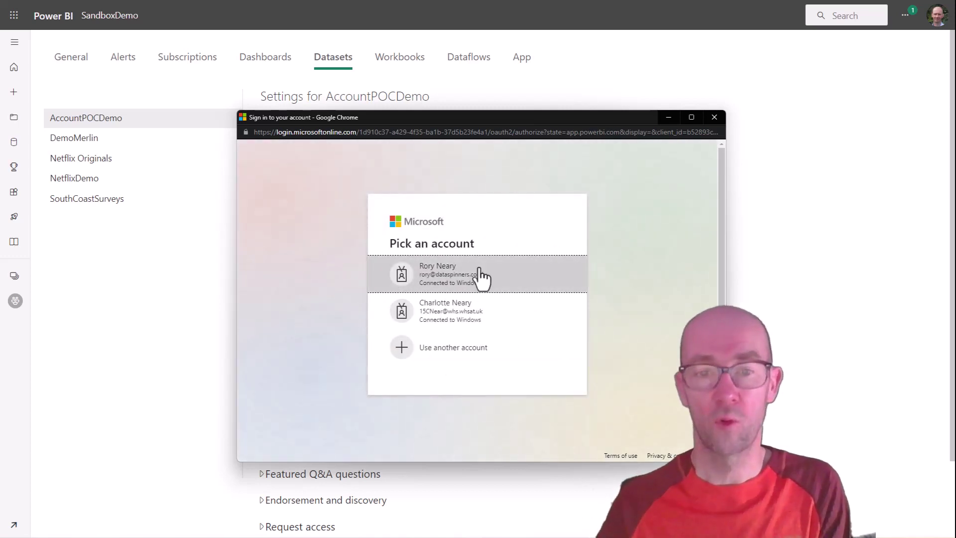
{"action": "left_click", "coordinate": [480, 271]}
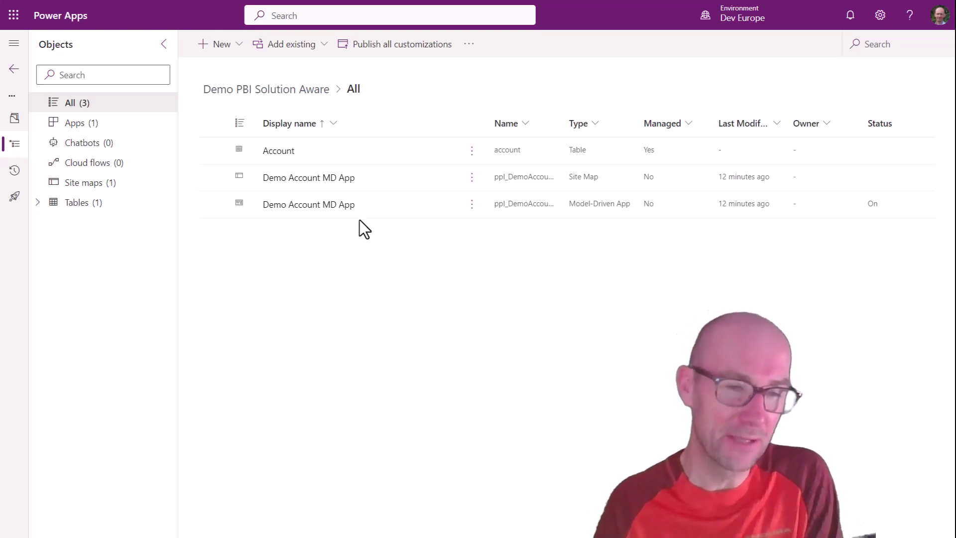
Step: Add the existing AccountPOCDemo Power BI report from the SandboxDemo workspace to the solution
{"action": "left_click", "coordinate": [239, 48]}
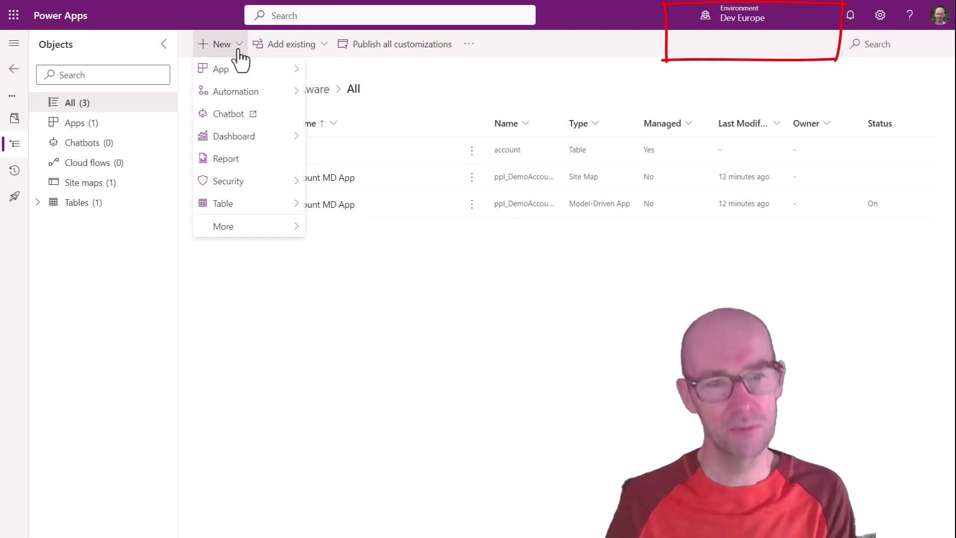
{"action": "left_click", "coordinate": [324, 48]}
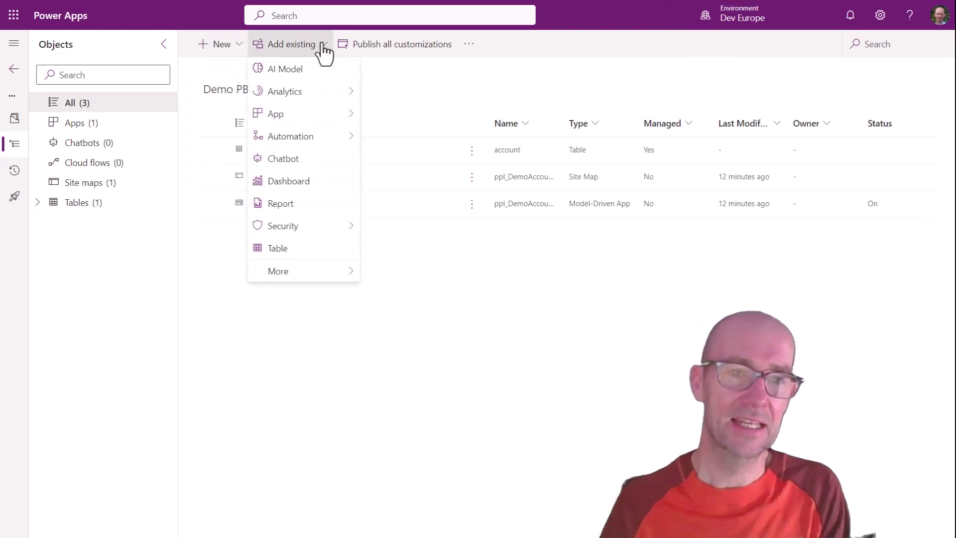
{"action": "mouse_move", "coordinate": [348, 94]}
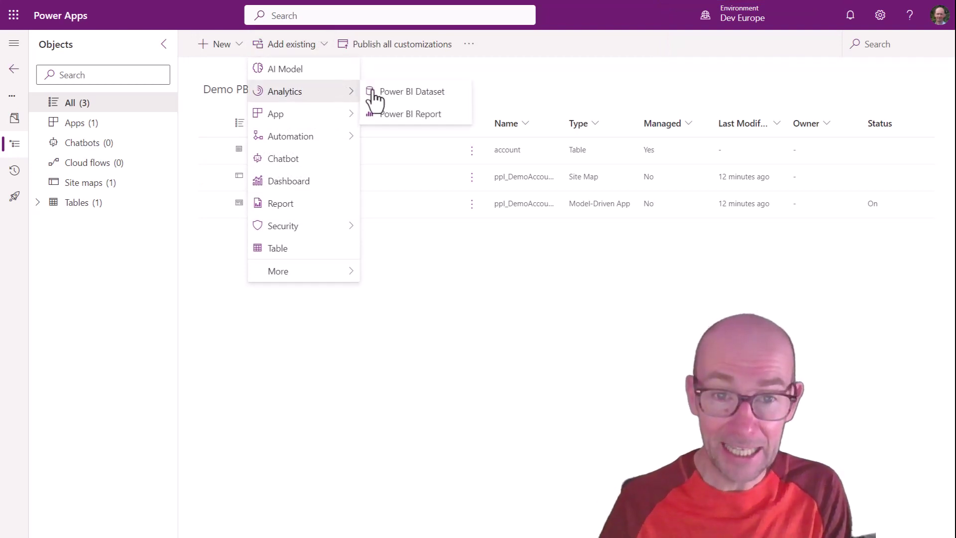
{"action": "left_click", "coordinate": [422, 117]}
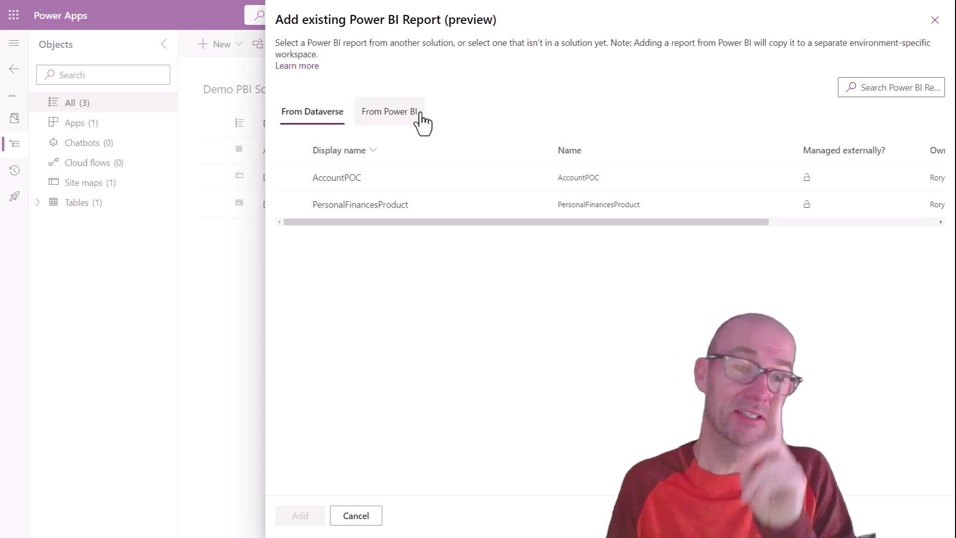
{"action": "left_click", "coordinate": [391, 113]}
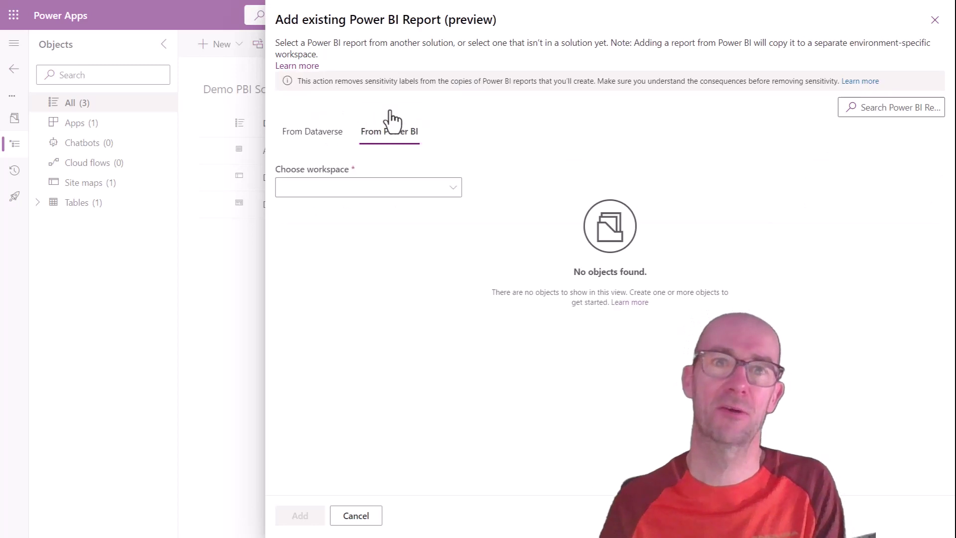
{"action": "left_click", "coordinate": [418, 193]}
{"action": "scroll", "coordinate": [535, 351], "scroll_direction": "down", "scroll_amount": 2}
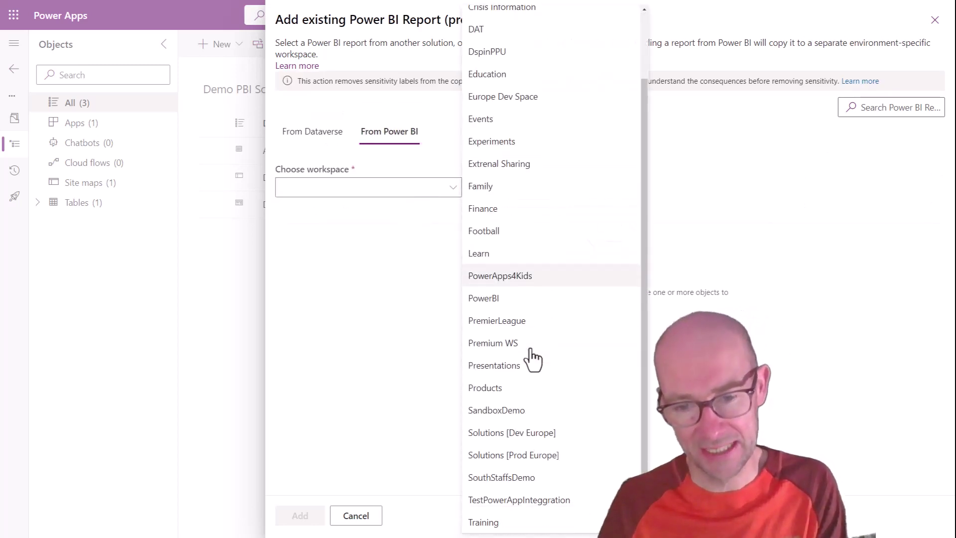
{"action": "left_click", "coordinate": [532, 412]}
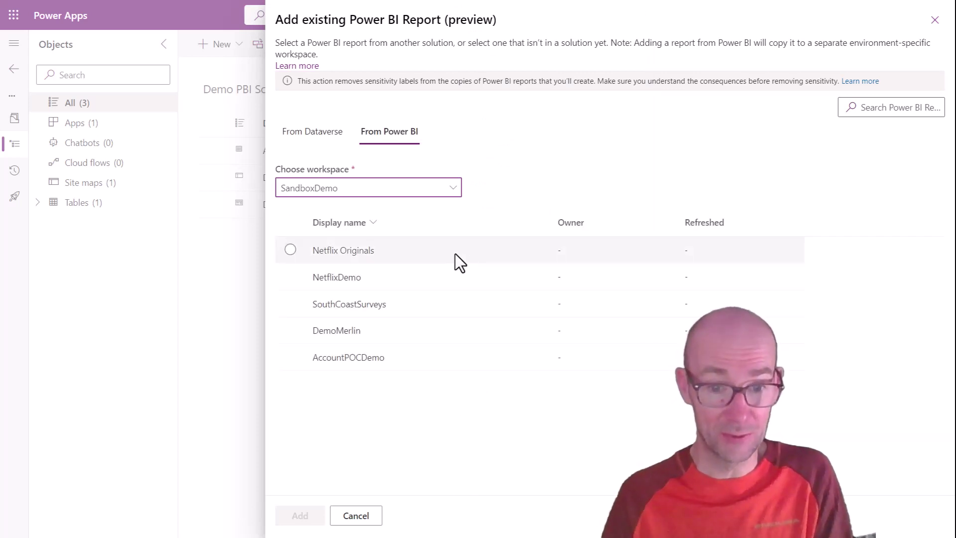
{"action": "left_click", "coordinate": [291, 355]}
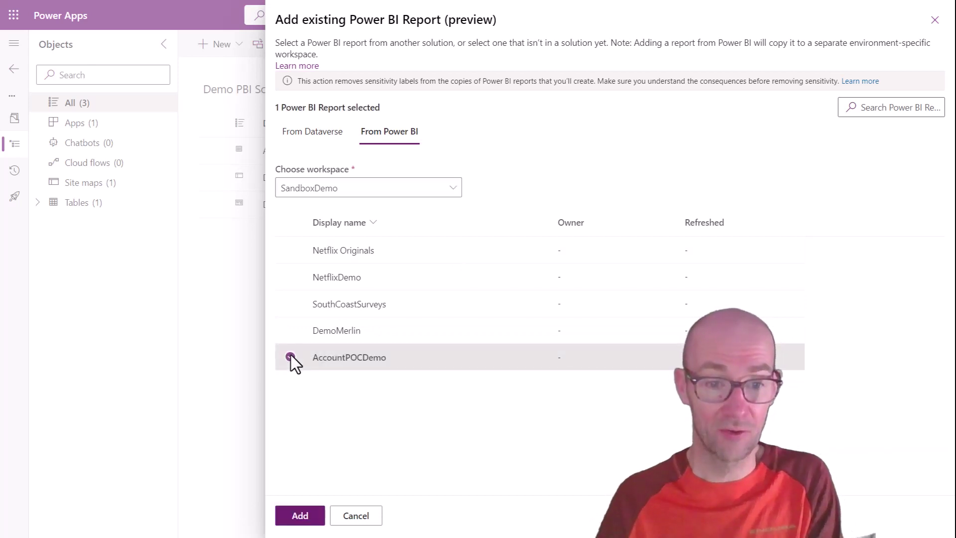
{"action": "left_click", "coordinate": [303, 519]}
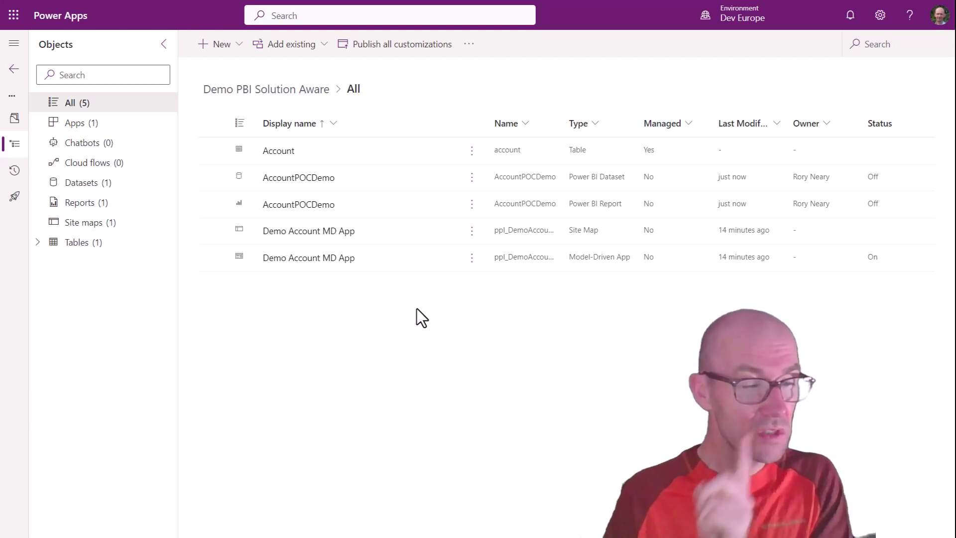
Step: Open the AccountPOCDemo report in Power BI, then go to the dataset's Edit parameters page
{"action": "left_click", "coordinate": [471, 205]}
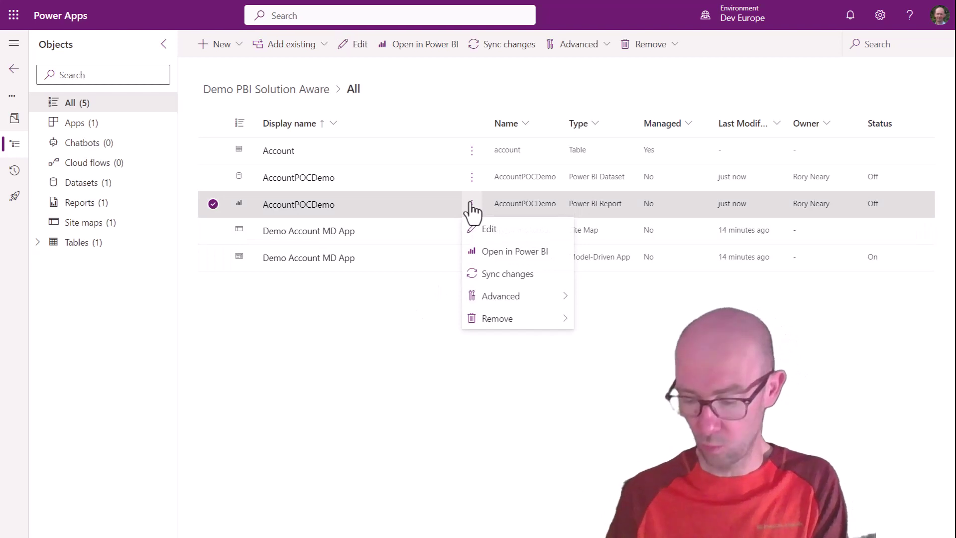
{"action": "left_click", "coordinate": [513, 251]}
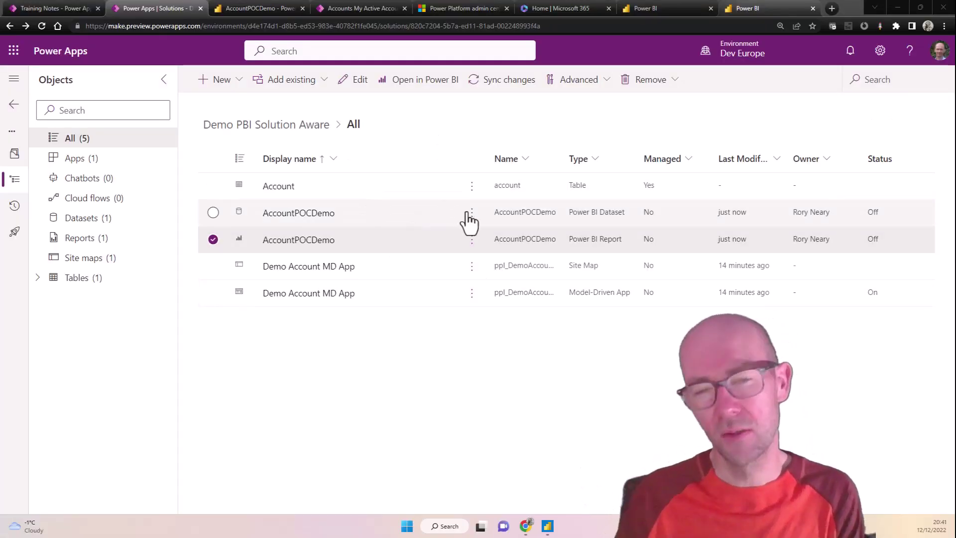
{"action": "left_click", "coordinate": [471, 215]}
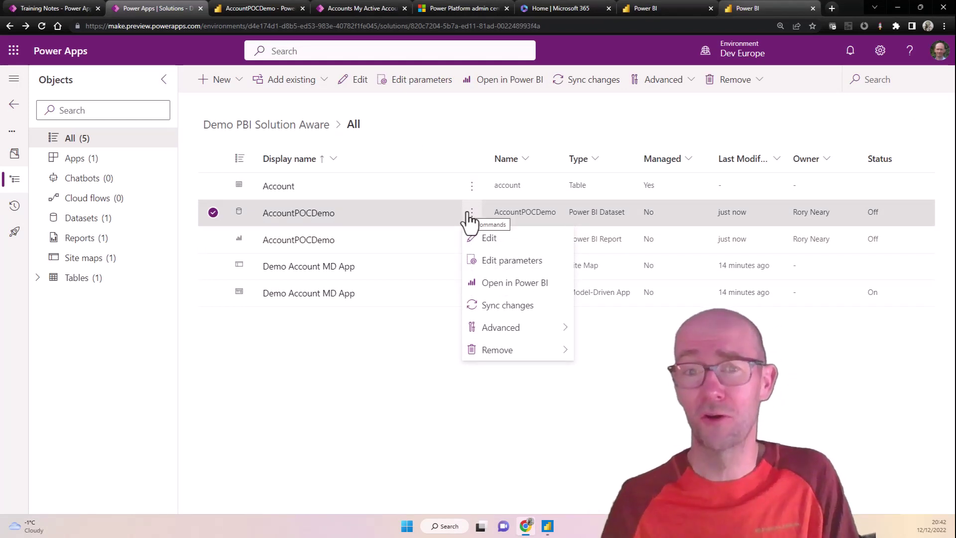
{"action": "left_click", "coordinate": [505, 261]}
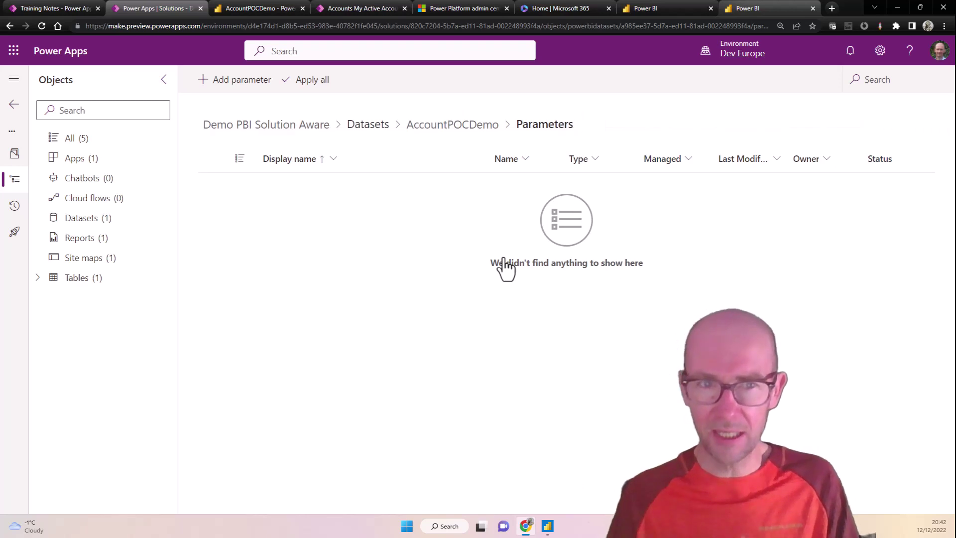
Step: Add the paramEnvironment parameter, replacing its value with Current environment domain, and save
{"action": "left_click", "coordinate": [244, 80]}
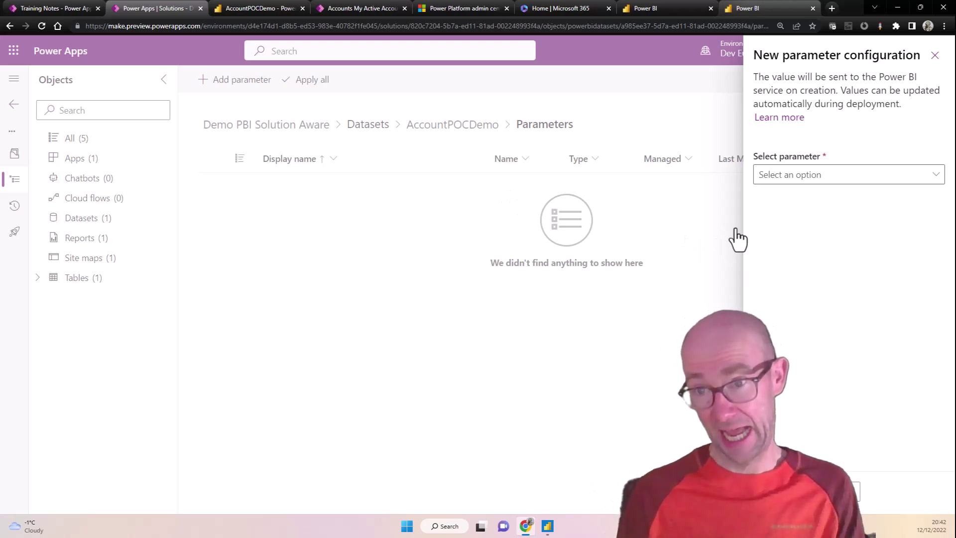
{"action": "left_click", "coordinate": [799, 186]}
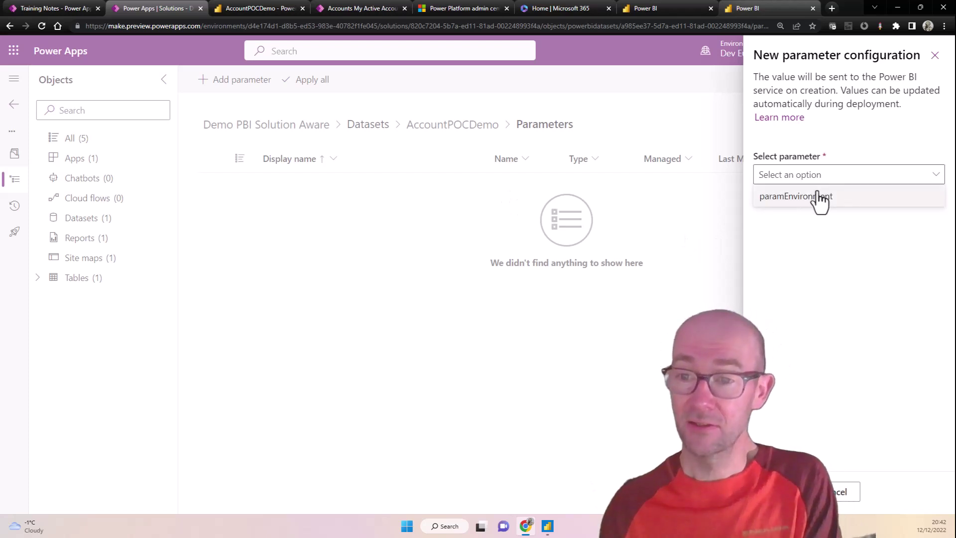
{"action": "left_click", "coordinate": [819, 197]}
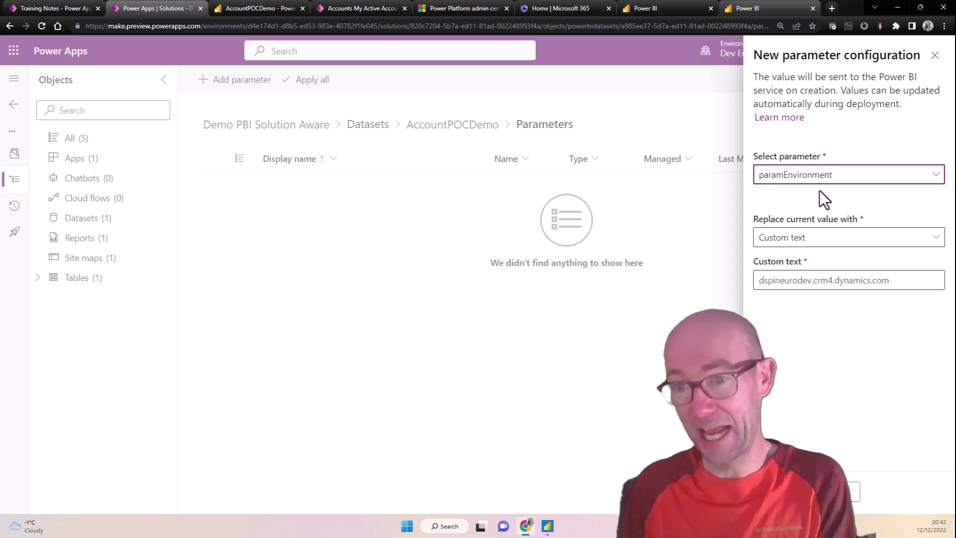
{"action": "left_click", "coordinate": [928, 240]}
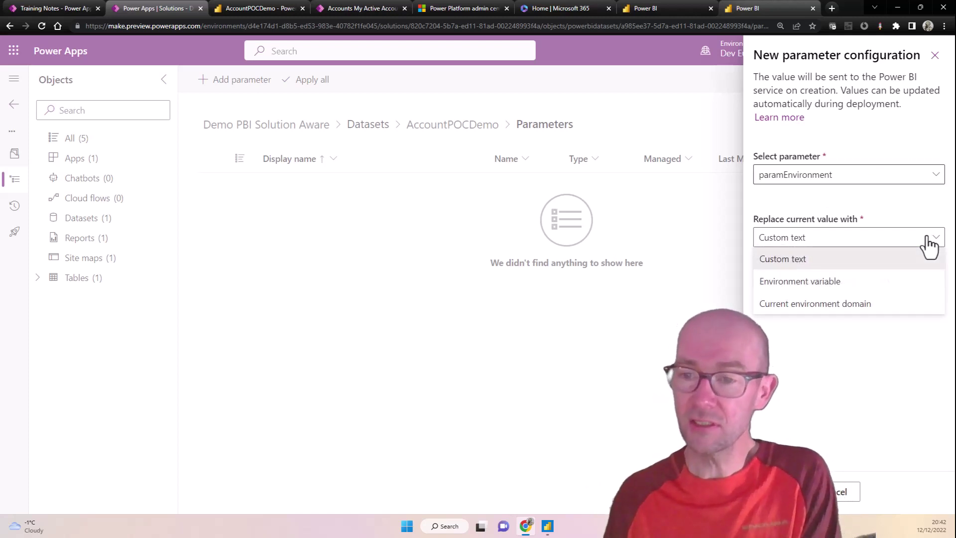
{"action": "left_click", "coordinate": [832, 305]}
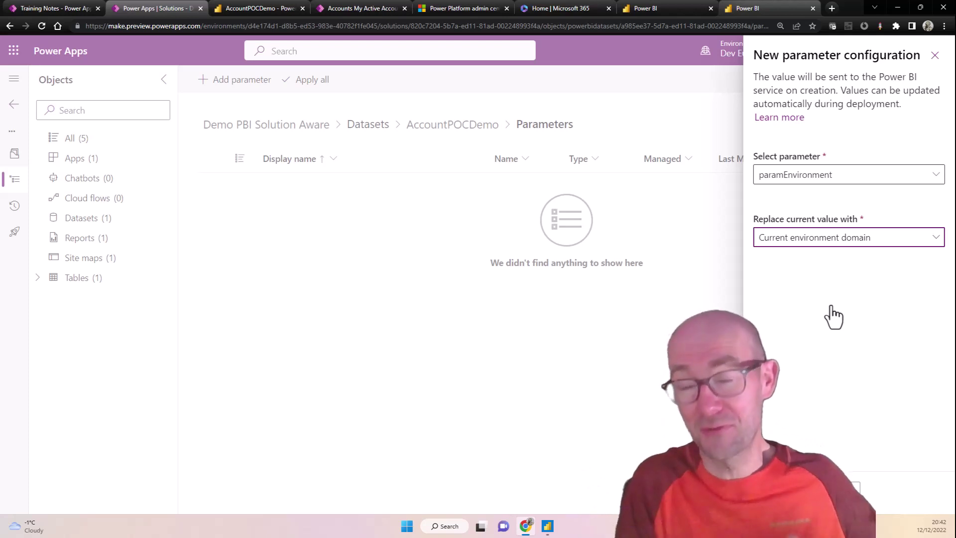
{"action": "left_click", "coordinate": [861, 246]}
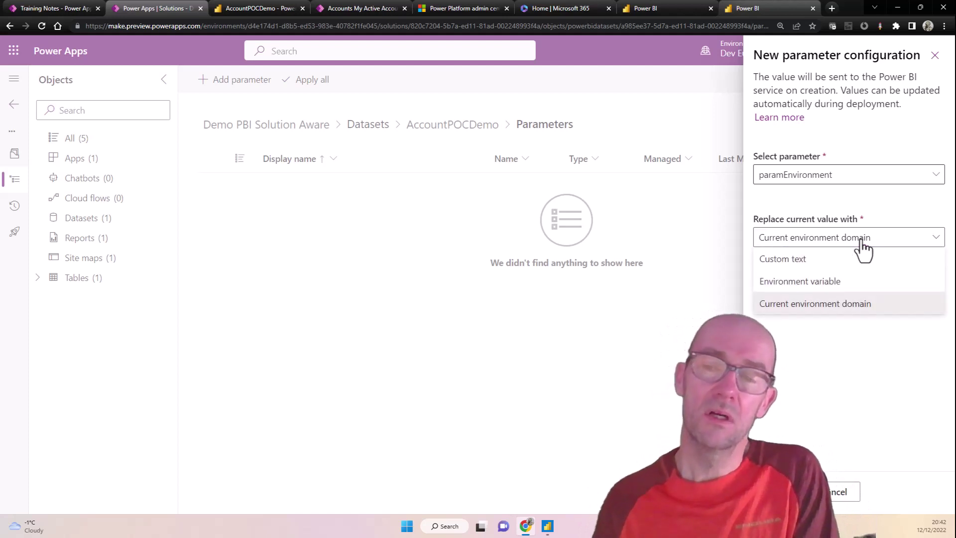
{"action": "left_click", "coordinate": [846, 283]}
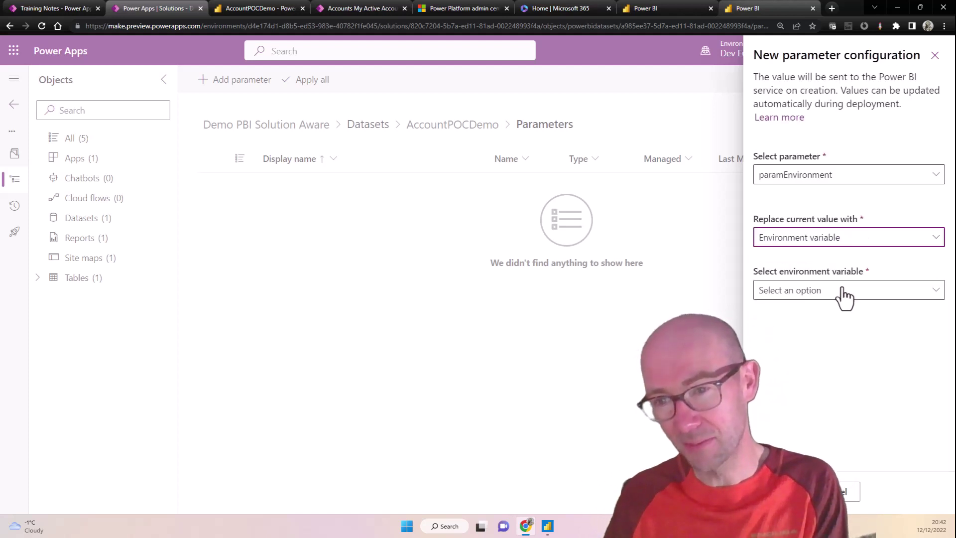
{"action": "left_click", "coordinate": [845, 293]}
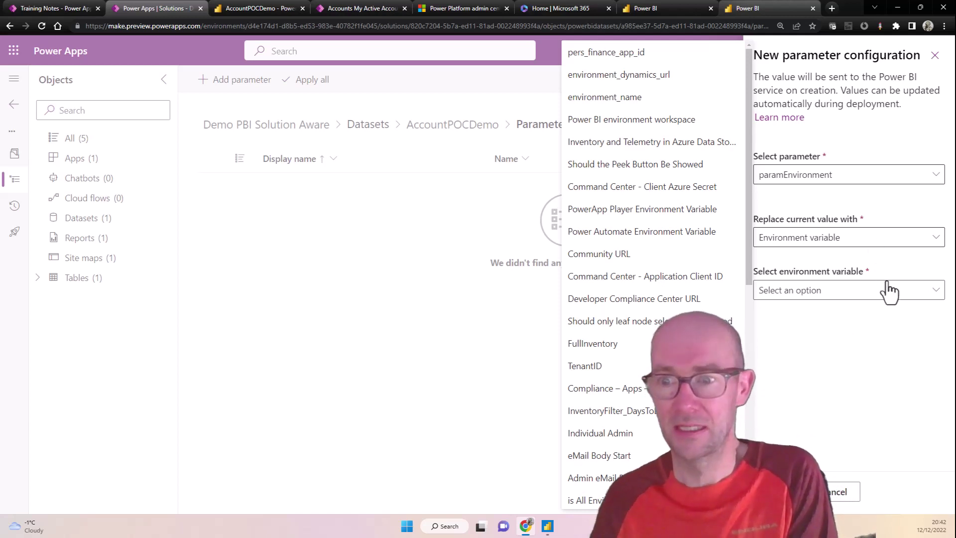
{"action": "left_click", "coordinate": [890, 240]}
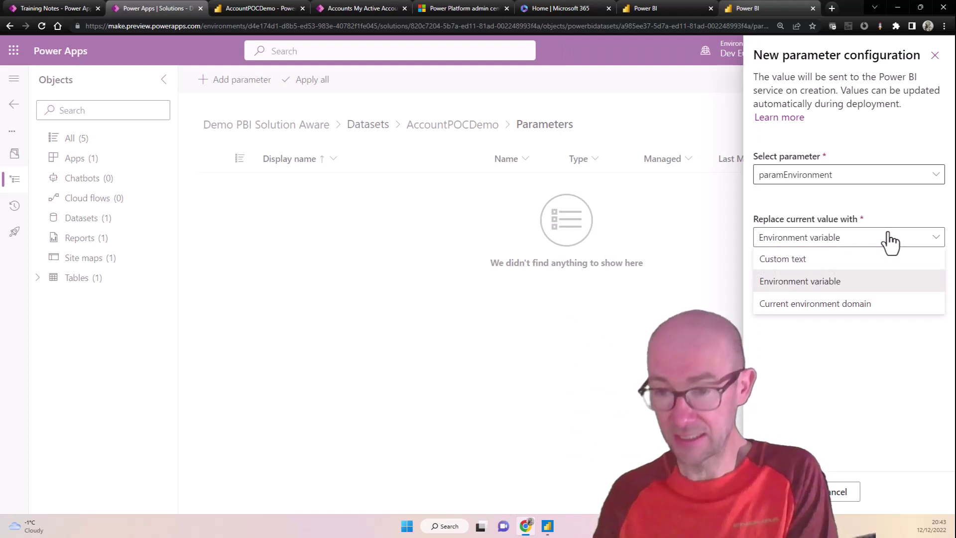
{"action": "left_click", "coordinate": [854, 305]}
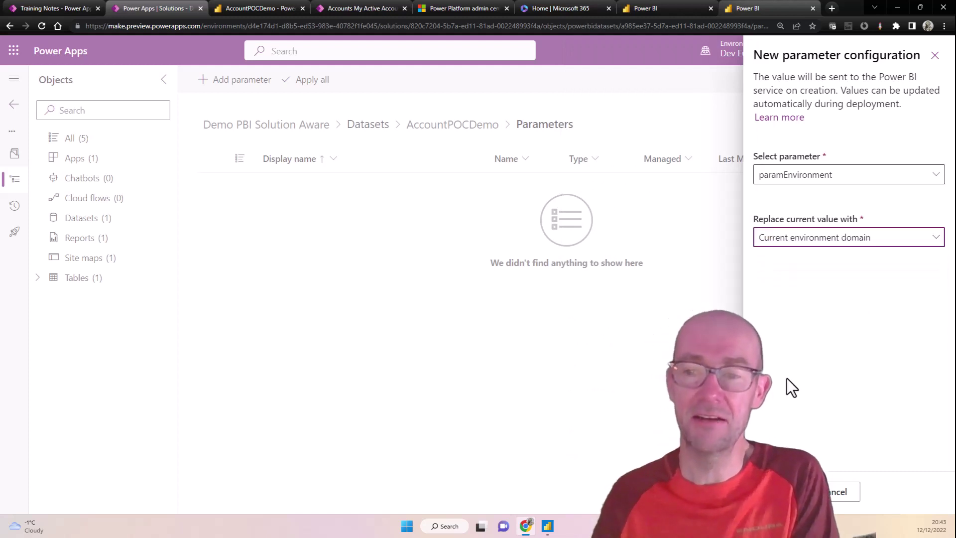
{"action": "left_click", "coordinate": [784, 492]}
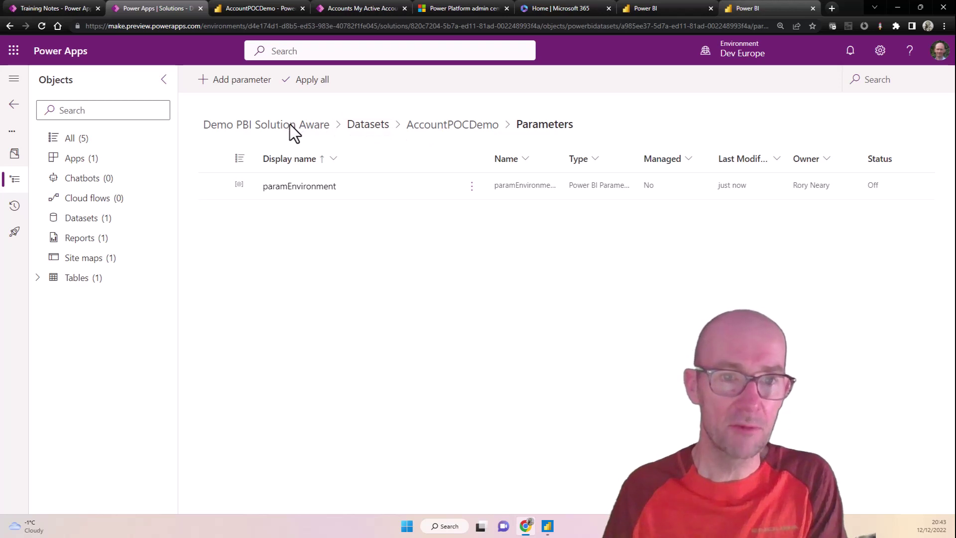
Step: Return to all solution objects and open the AccountPOCDemo dataset in Power BI
{"action": "left_click", "coordinate": [355, 125]}
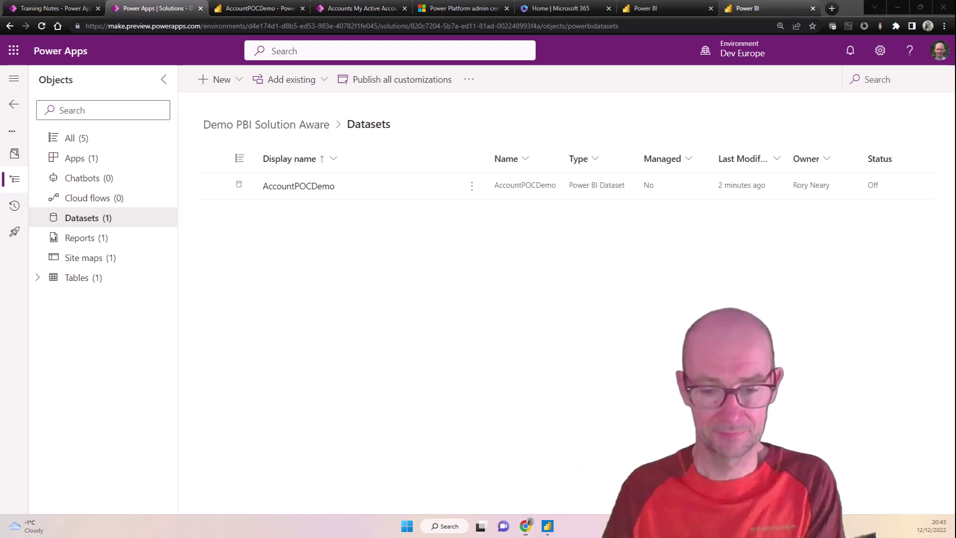
{"action": "left_click", "coordinate": [98, 142]}
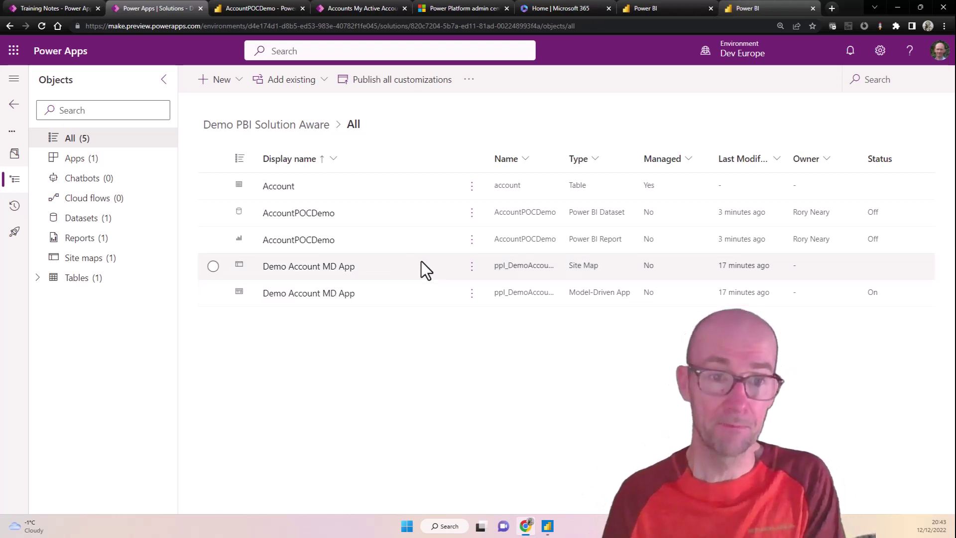
{"action": "left_click", "coordinate": [472, 214]}
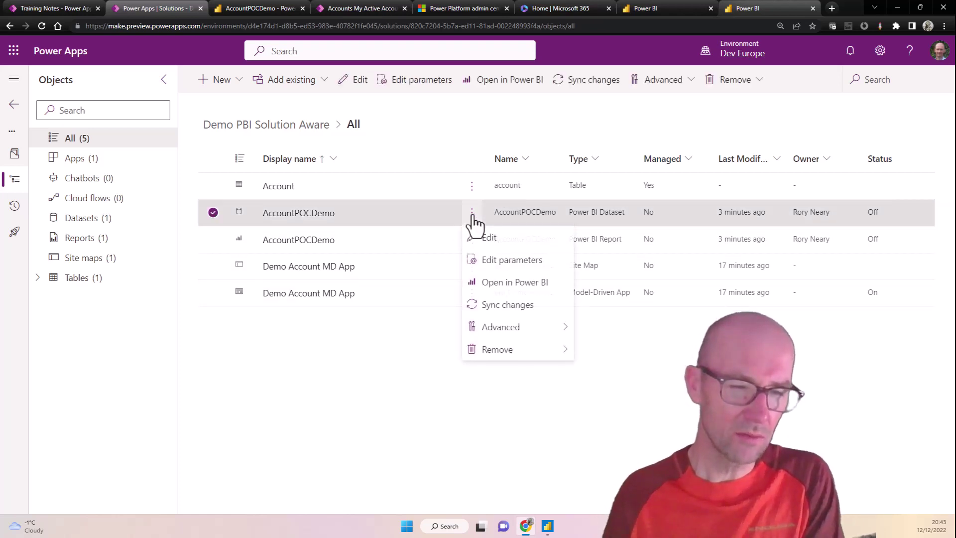
{"action": "left_click", "coordinate": [510, 283]}
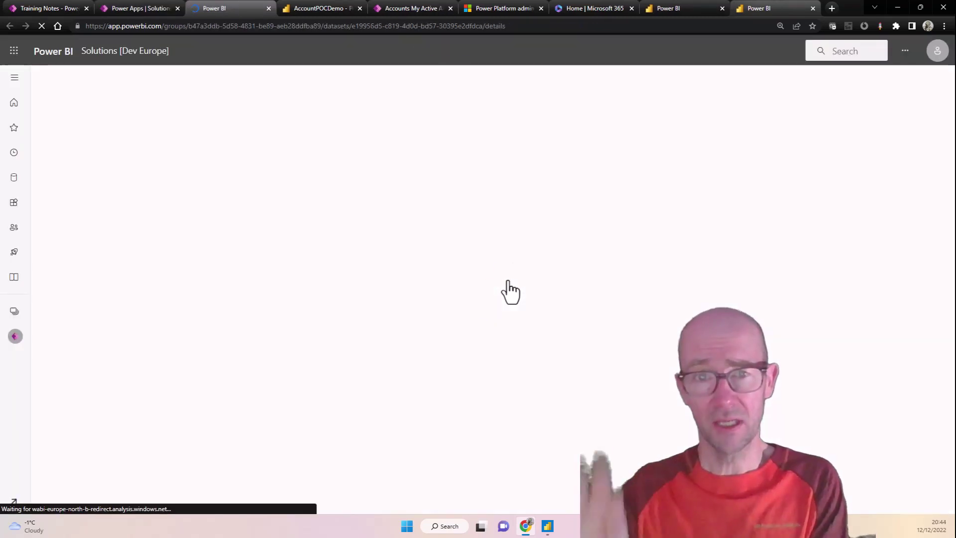
Step: Go full screen and open the Solutions [Dev Europe] workspace content list
{"action": "key", "text": "F11"}
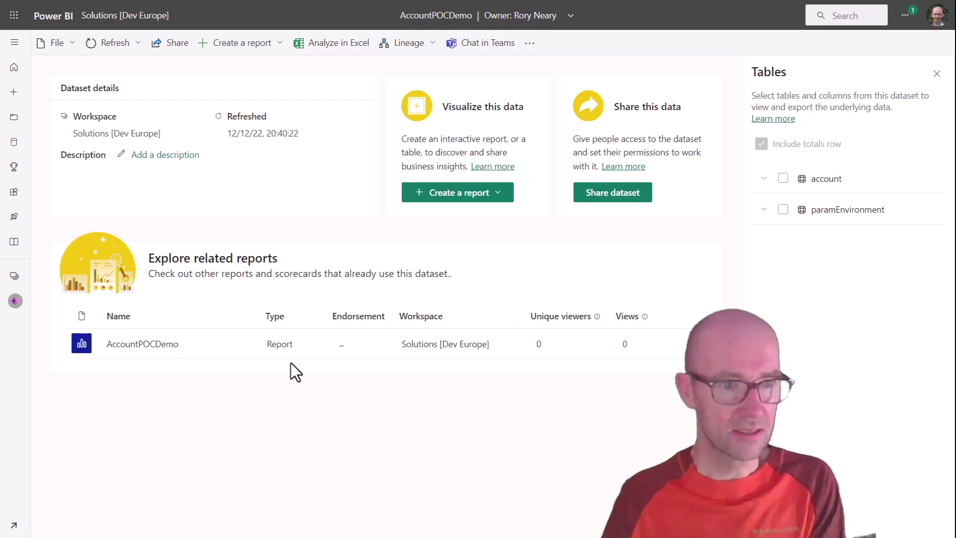
{"action": "left_click", "coordinate": [15, 301]}
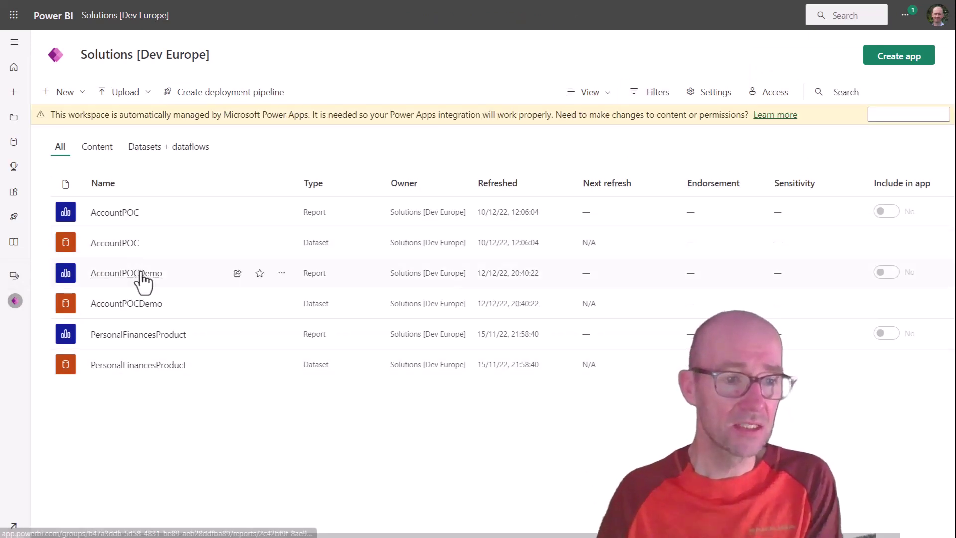
Step: Sign in the AccountPOCDemo dataset's CommonDataService credentials, then return to the workspace list
{"action": "left_click", "coordinate": [261, 306]}
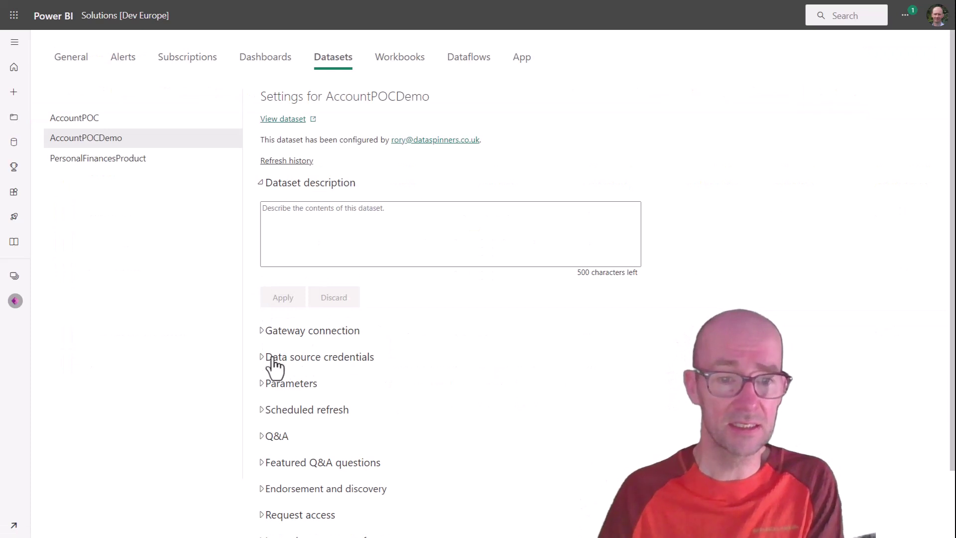
{"action": "left_click", "coordinate": [274, 367]}
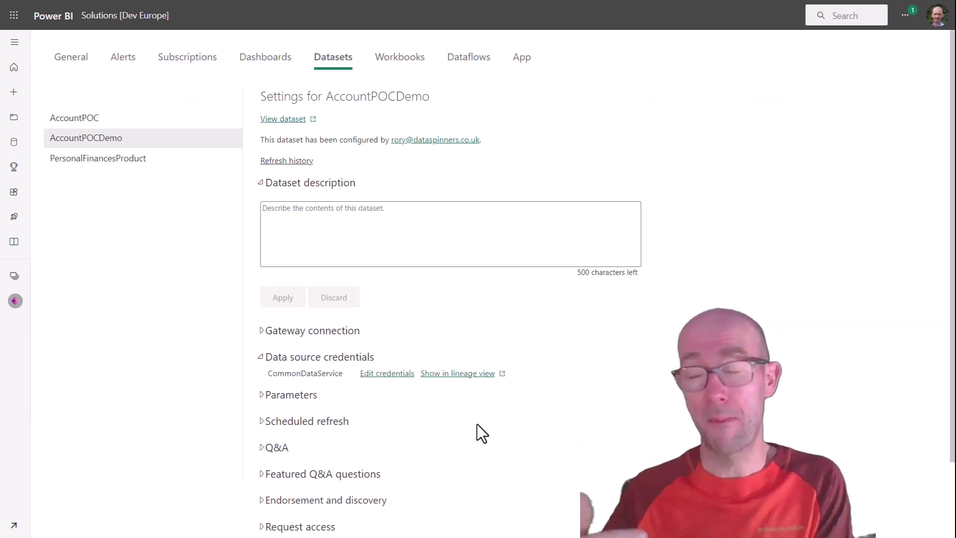
{"action": "left_click", "coordinate": [400, 373]}
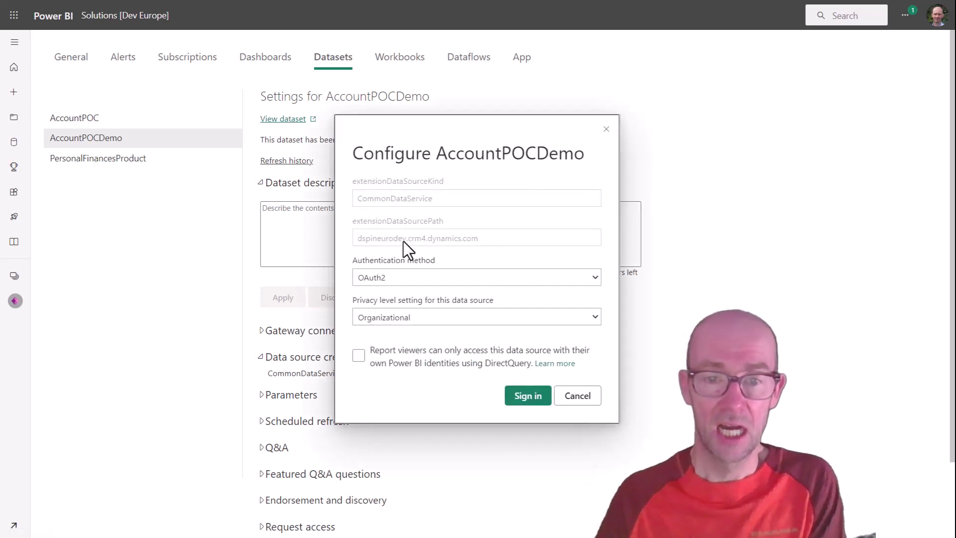
{"action": "double_click", "coordinate": [485, 237]}
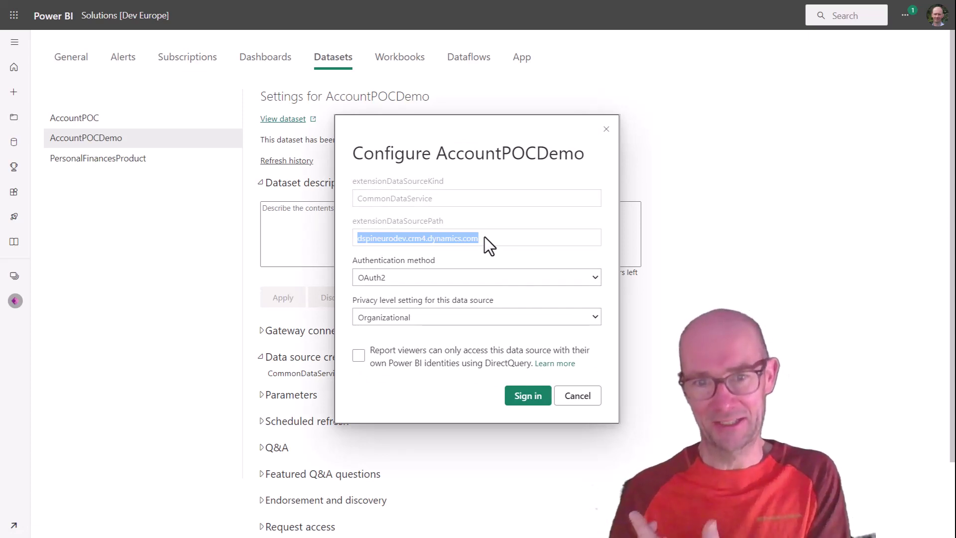
{"action": "left_click", "coordinate": [531, 396]}
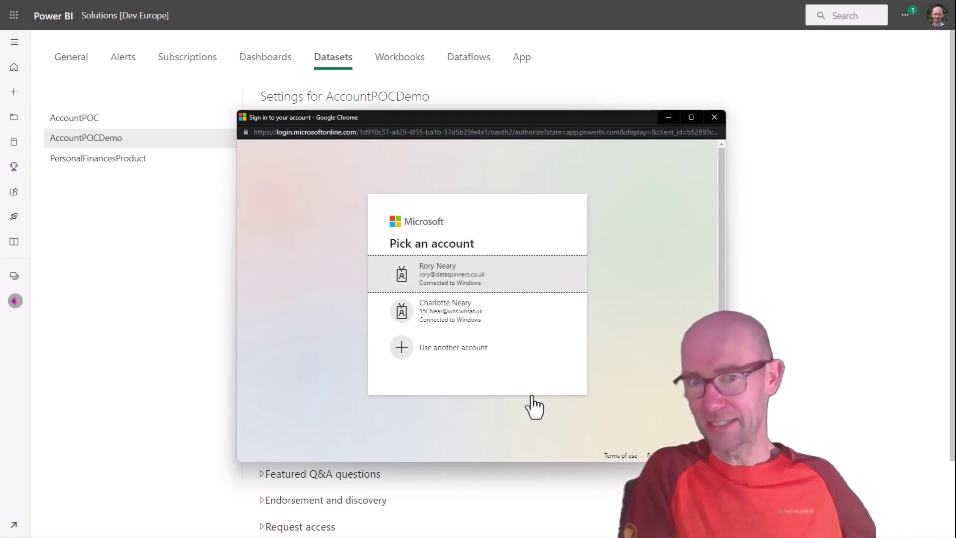
{"action": "left_click", "coordinate": [504, 285]}
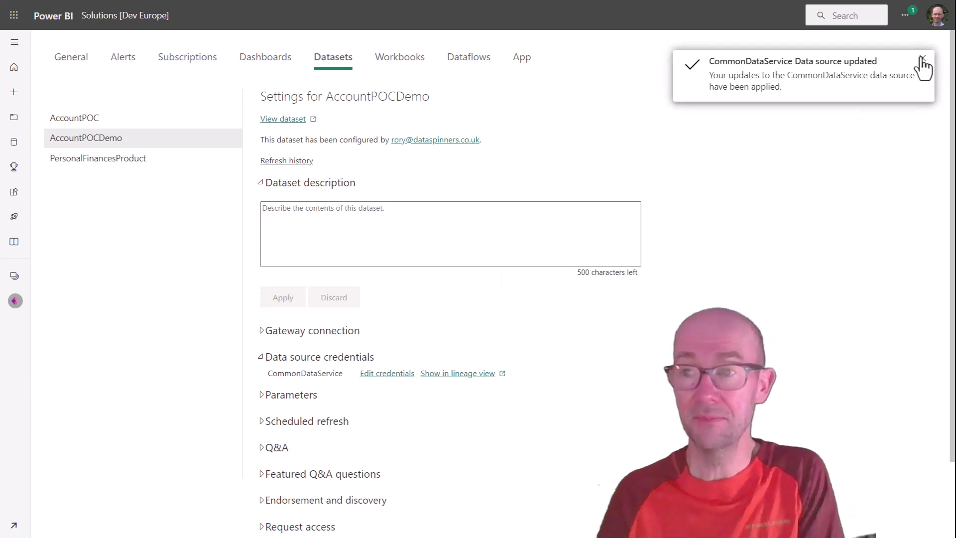
{"action": "left_click", "coordinate": [921, 59]}
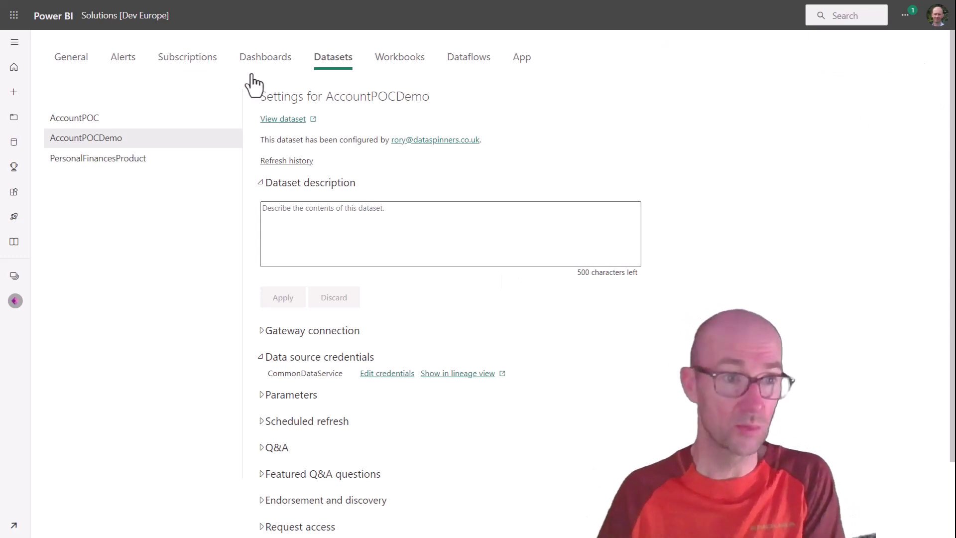
{"action": "left_click", "coordinate": [15, 301]}
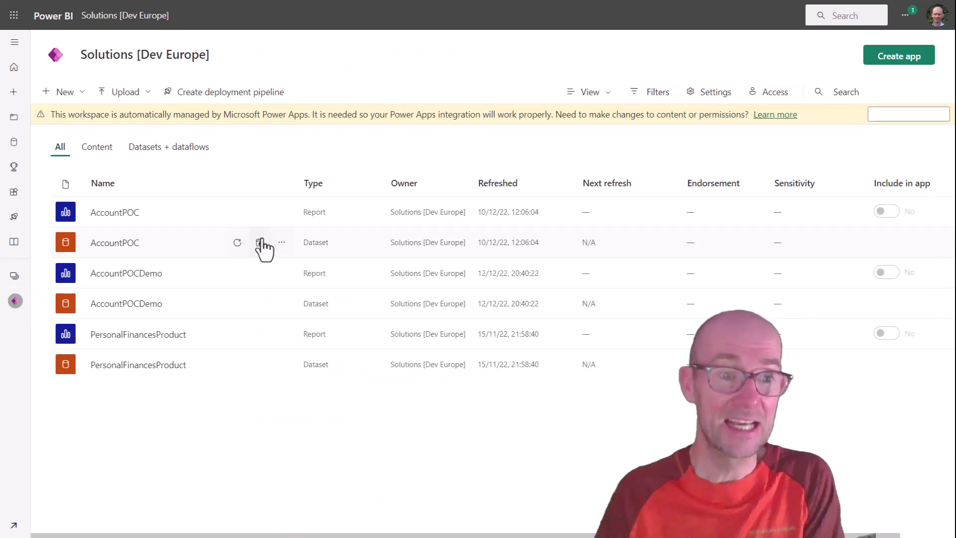
Step: Open the AccountPOC report, exit full screen, and switch back to the Power Apps solution
{"action": "left_click", "coordinate": [125, 219]}
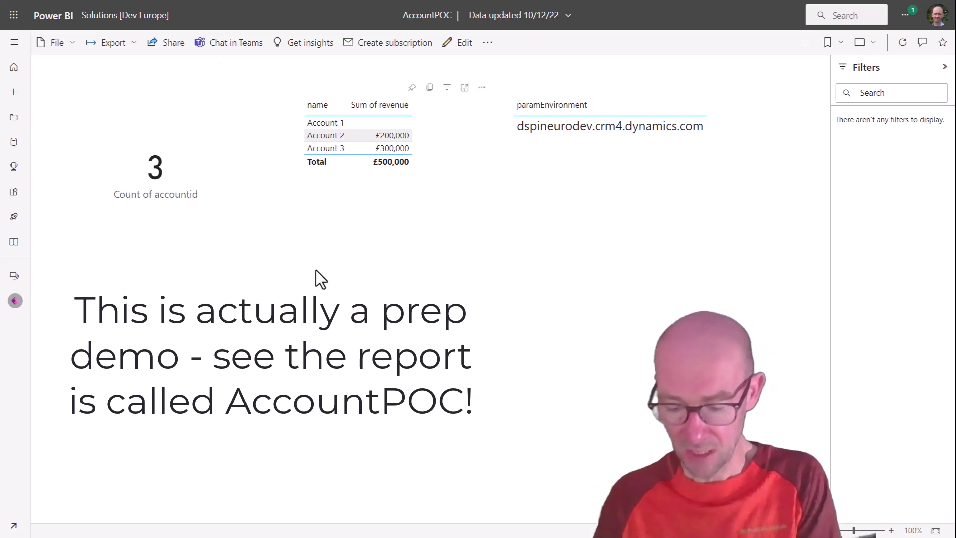
{"action": "key", "text": "F11"}
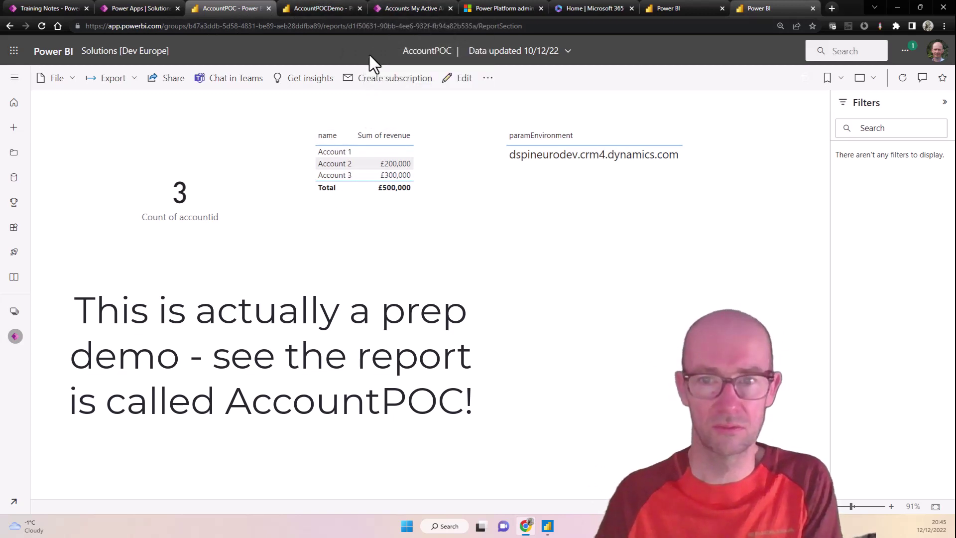
{"action": "left_click", "coordinate": [122, 2]}
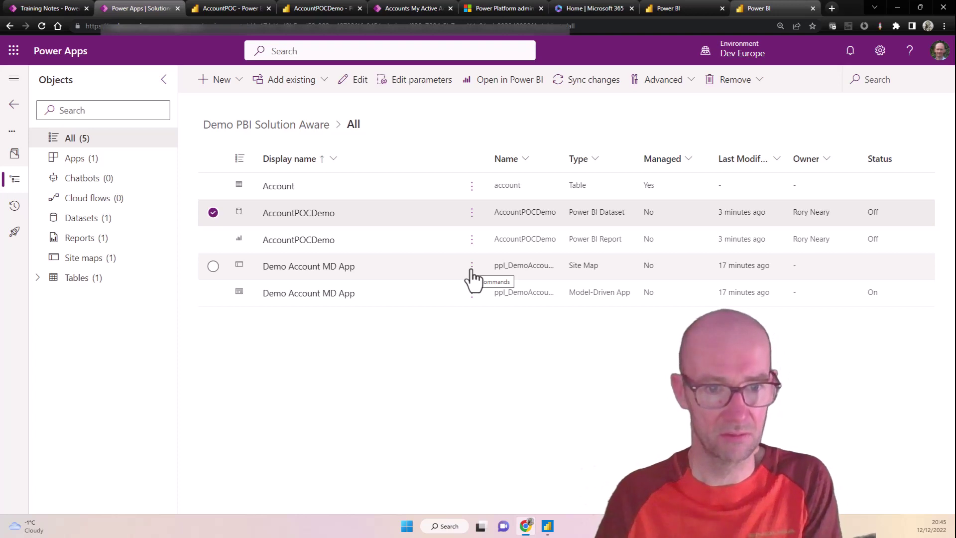
Step: Play the Demo Account MD App, check the report, then open the AccountPOCDemo dataset's options
{"action": "left_click", "coordinate": [472, 295]}
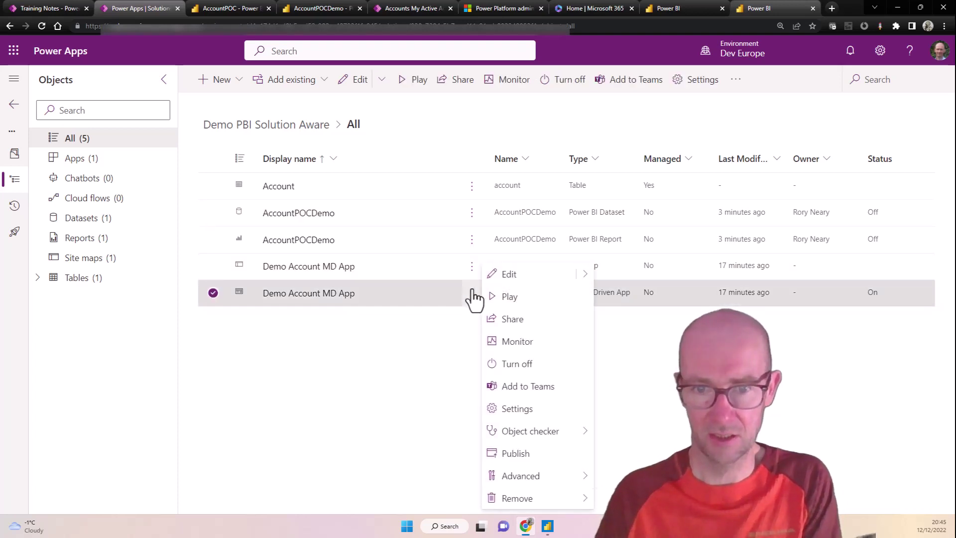
{"action": "left_click", "coordinate": [510, 297]}
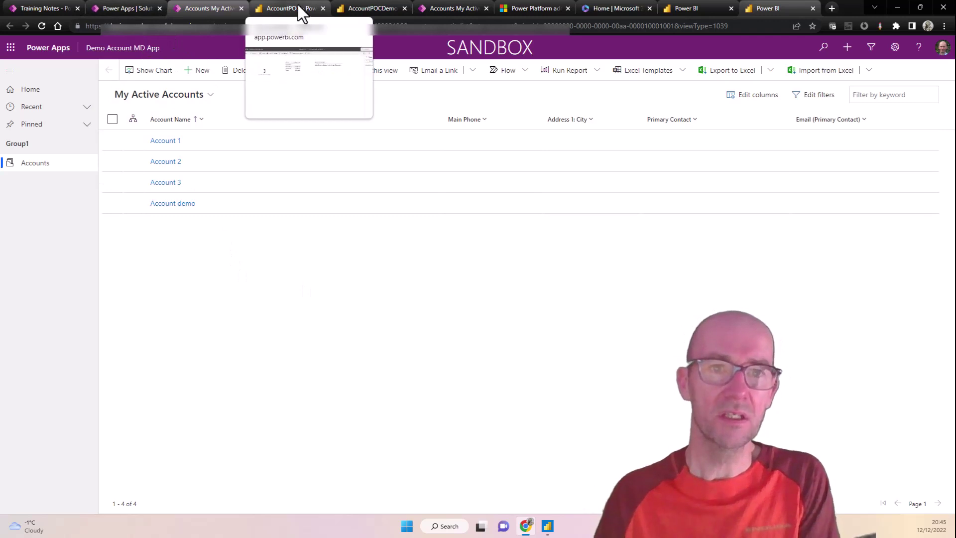
{"action": "left_click", "coordinate": [355, 7]}
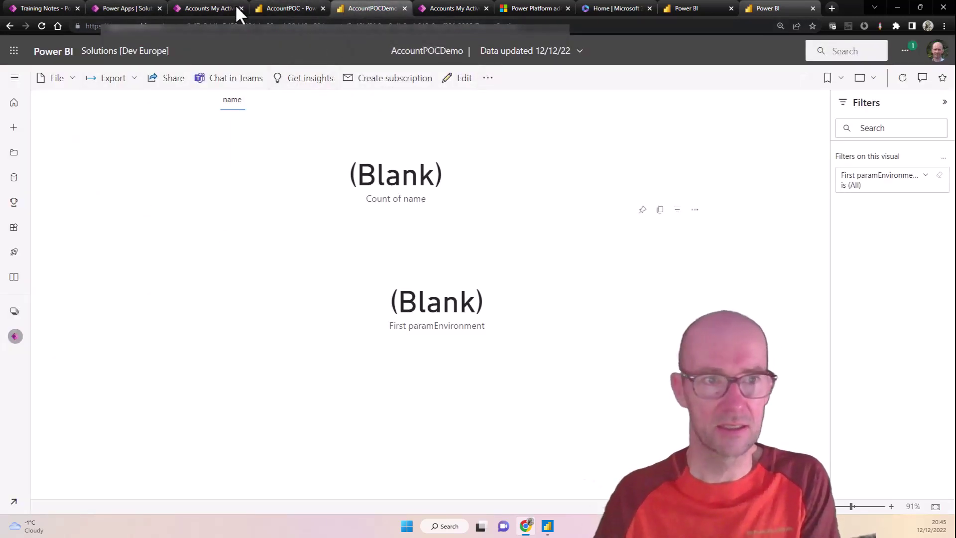
{"action": "left_click", "coordinate": [118, 7]}
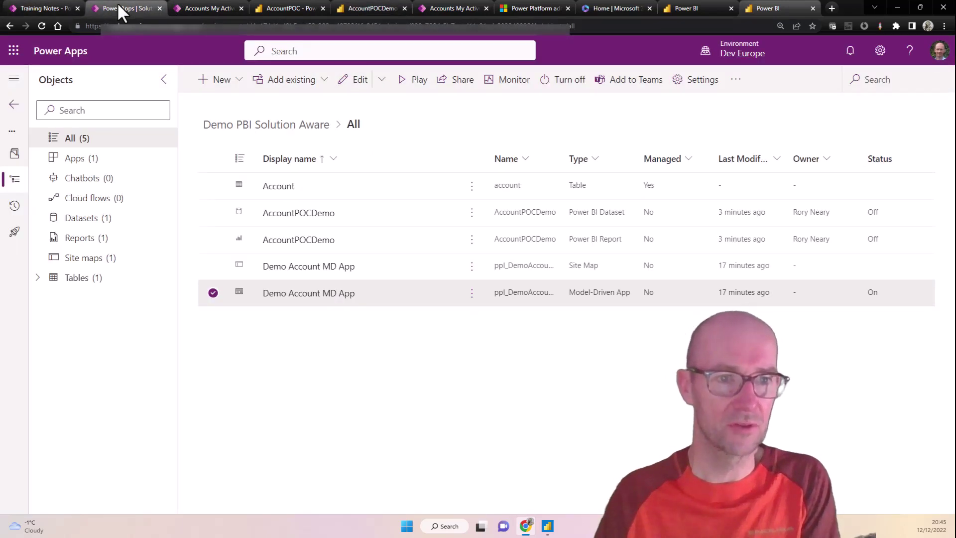
{"action": "left_click", "coordinate": [471, 213]}
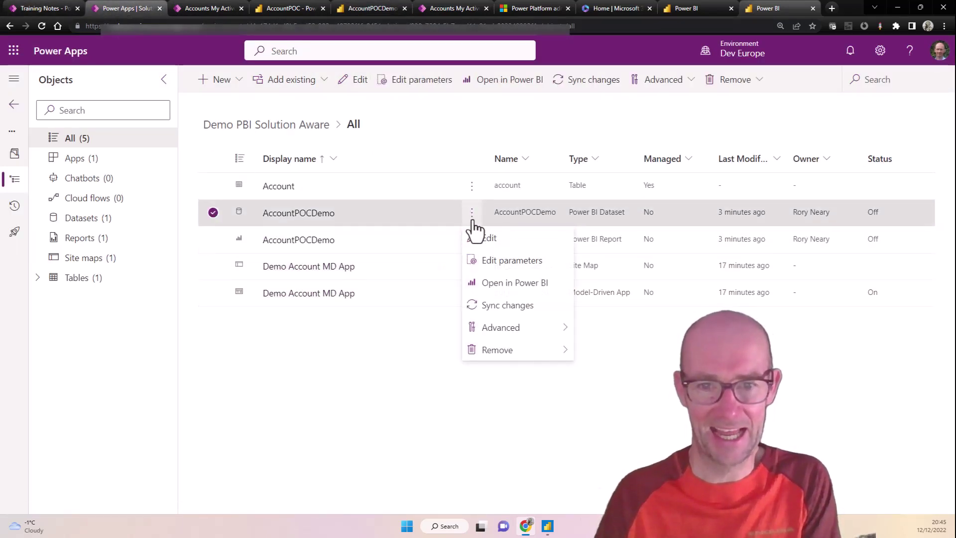
Step: Trigger an on-demand refresh of the AccountPOCDemo dataset in the Solutions [Dev Europe] workspace
{"action": "left_click", "coordinate": [518, 282]}
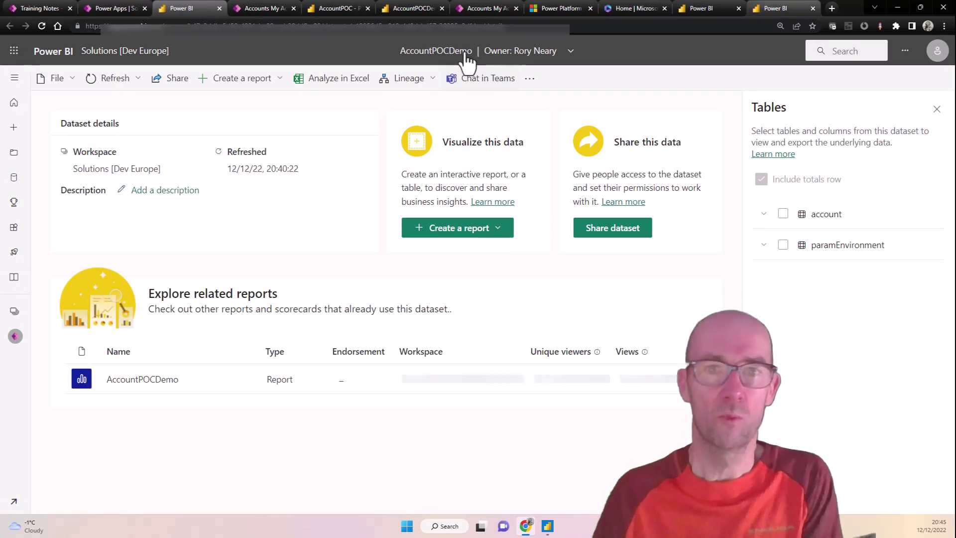
{"action": "left_click", "coordinate": [17, 337]}
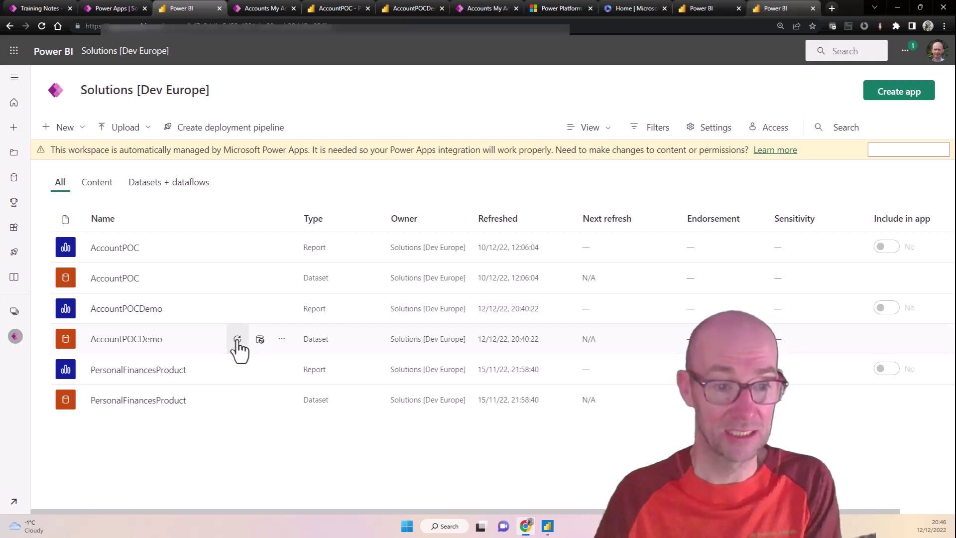
{"action": "left_click", "coordinate": [237, 340]}
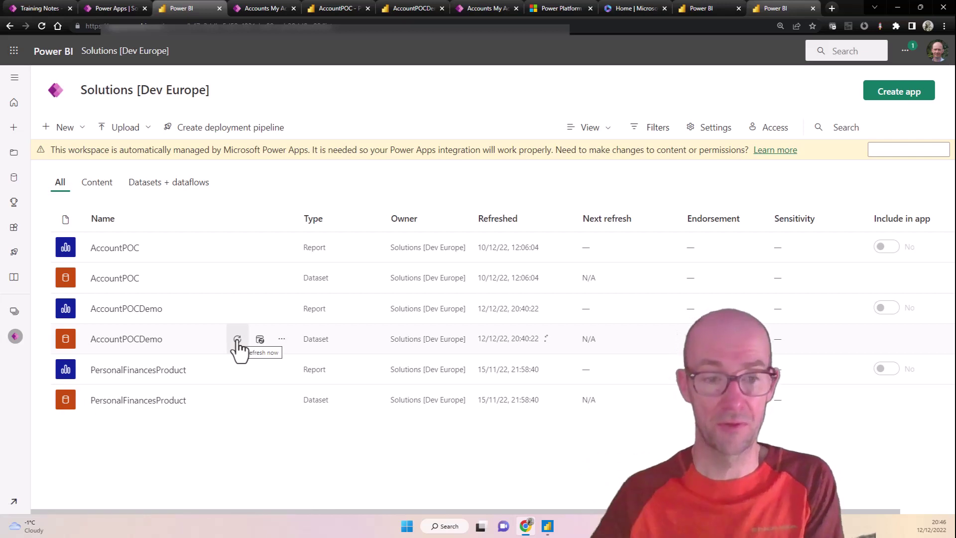
{"action": "left_click", "coordinate": [238, 340]}
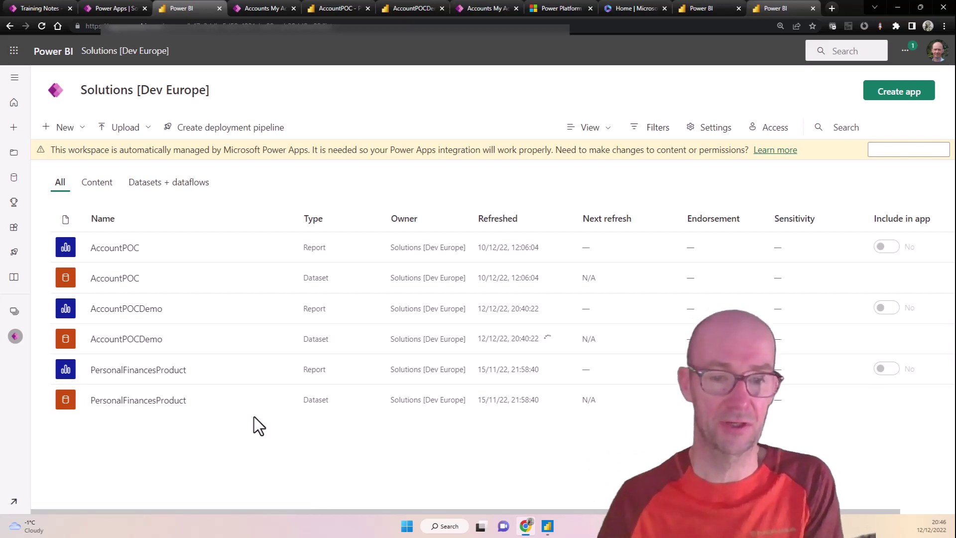
Step: Check the AccountPOCDemo dataset's credentials and refresh history, then return to the workspace list
{"action": "left_click", "coordinate": [147, 338]}
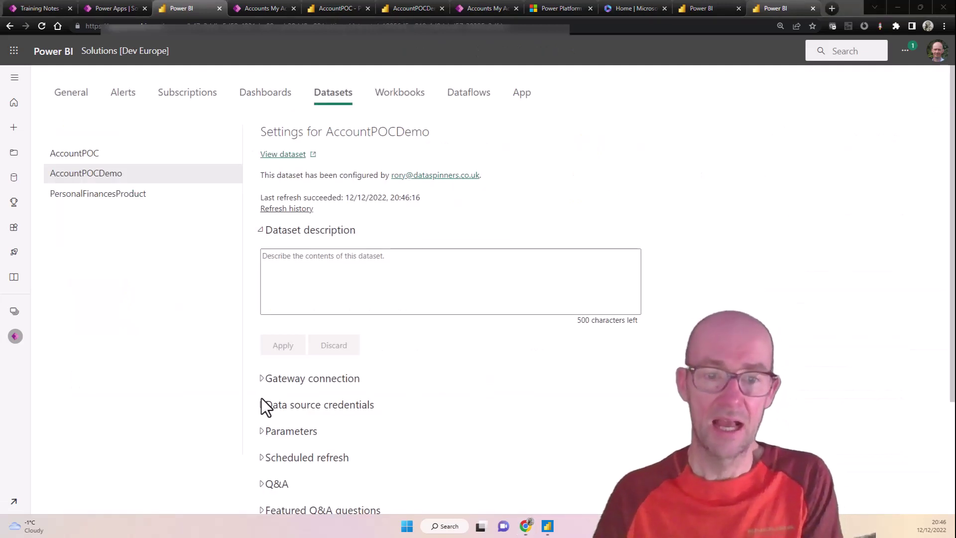
{"action": "left_click", "coordinate": [262, 406]}
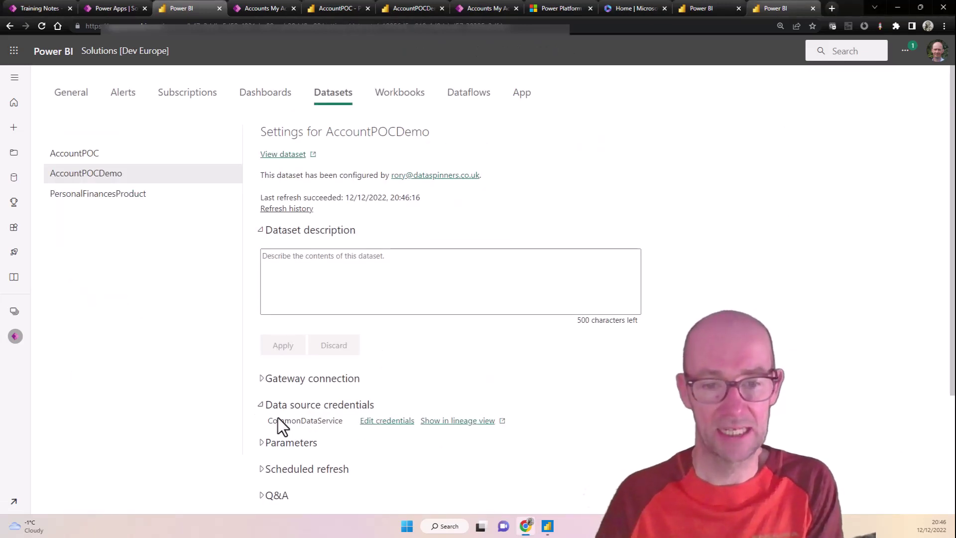
{"action": "left_click", "coordinate": [262, 406]}
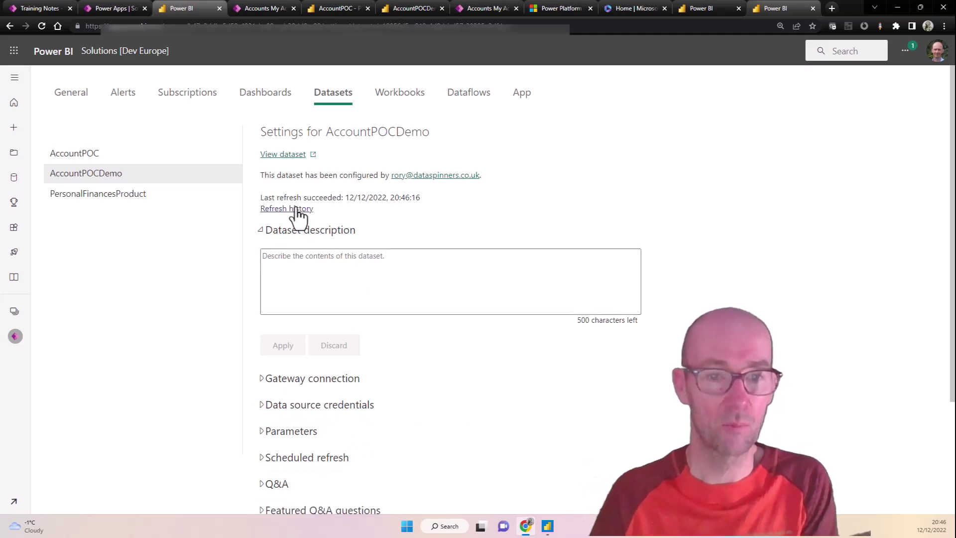
{"action": "left_click", "coordinate": [299, 210]}
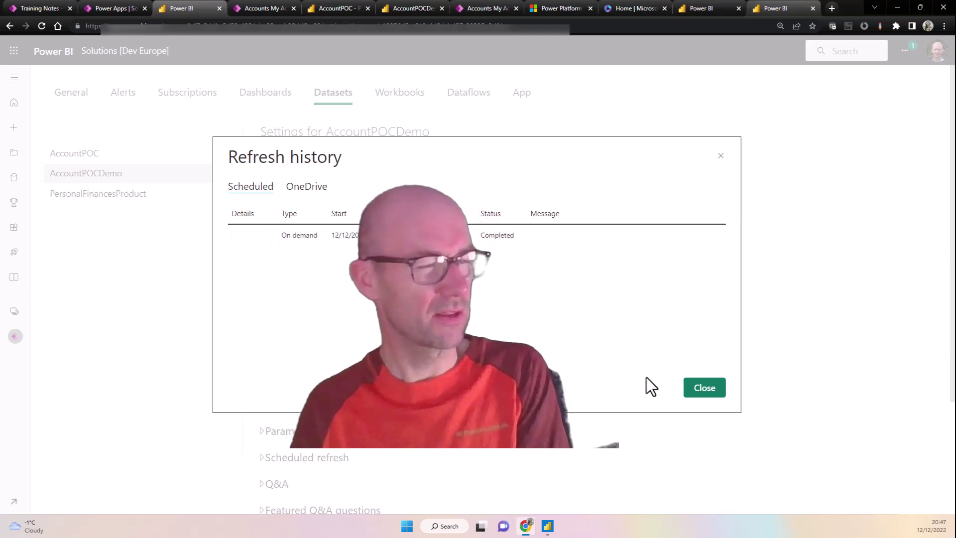
{"action": "left_click", "coordinate": [711, 391]}
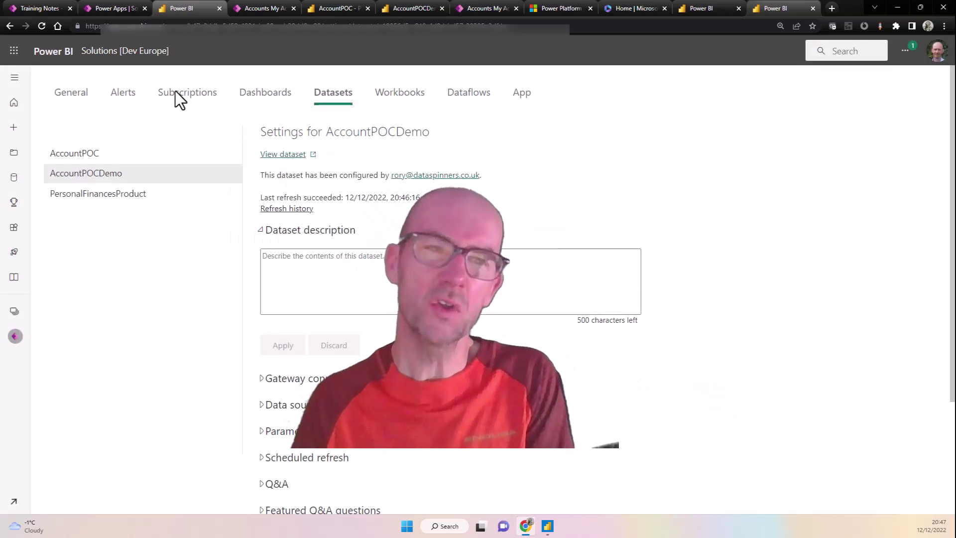
{"action": "left_click", "coordinate": [7, 24]}
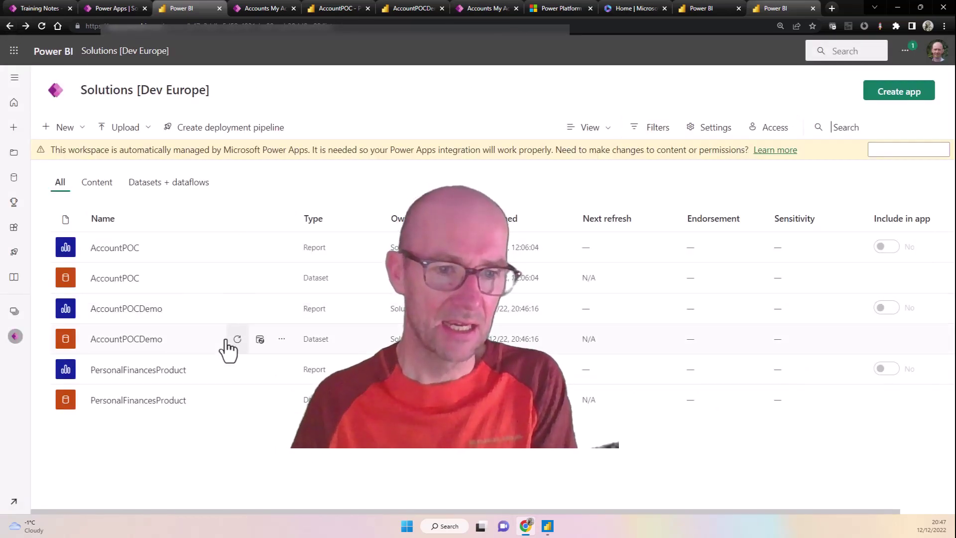
Step: Refresh AccountPOCDemo again and confirm both on-demand refreshes completed in its history
{"action": "left_click", "coordinate": [237, 340]}
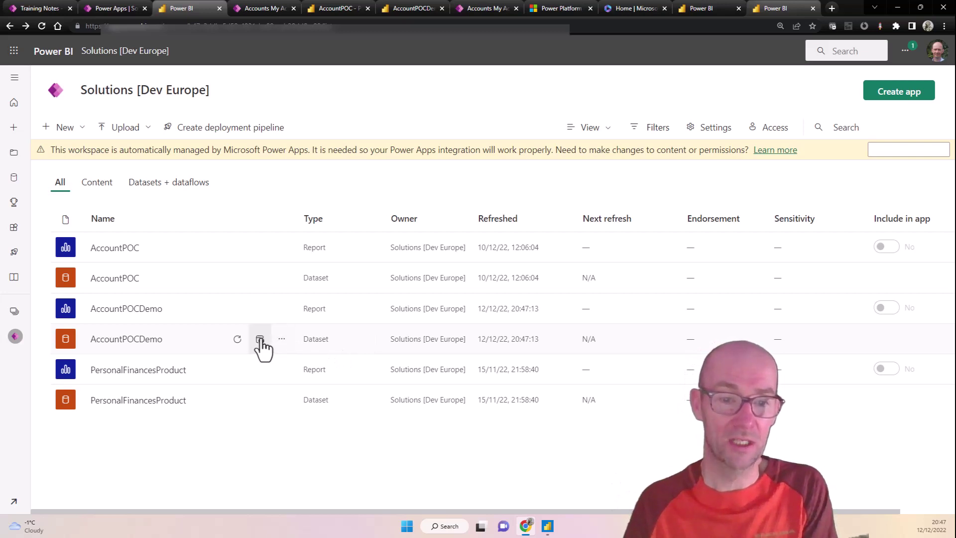
{"action": "left_click", "coordinate": [260, 341]}
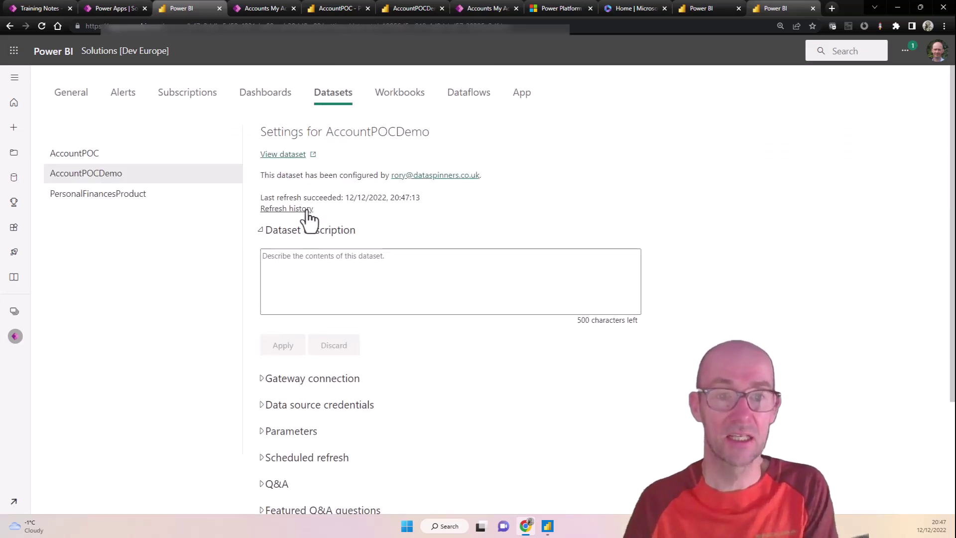
{"action": "left_click", "coordinate": [301, 209]}
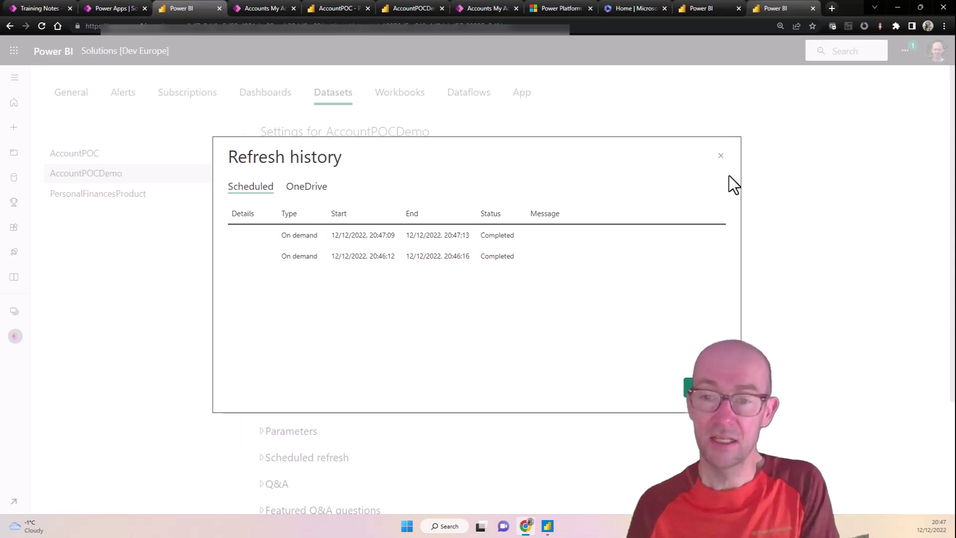
{"action": "left_click", "coordinate": [720, 156]}
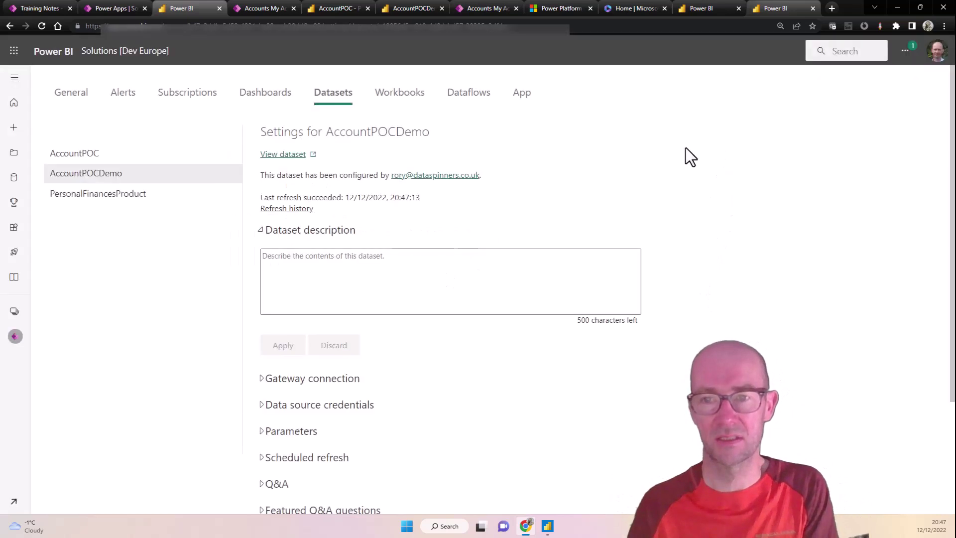
{"action": "left_click", "coordinate": [10, 25]}
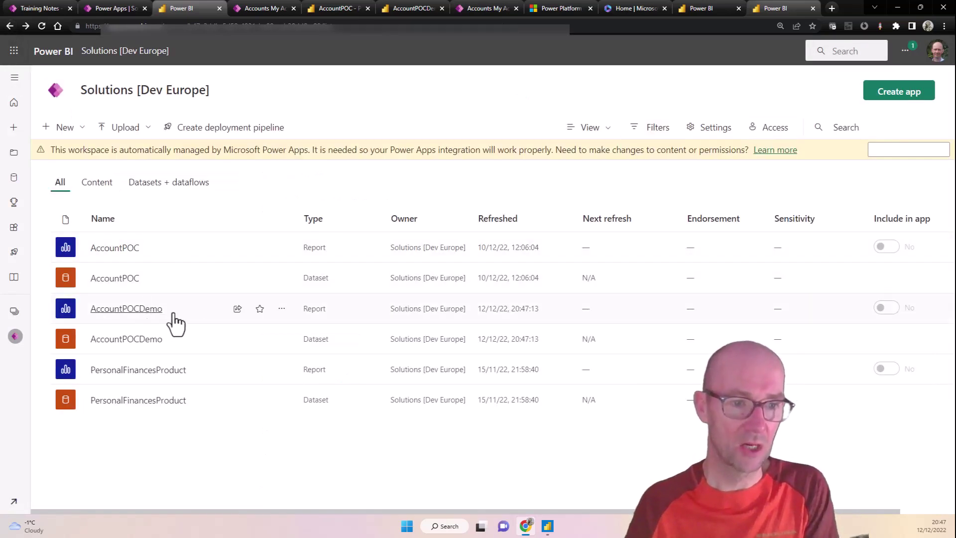
Step: Review the AccountPOCDemo report's 4 accounts from dspineurodev.crm4.dynamics.com, then return to Power Apps
{"action": "left_click", "coordinate": [129, 308]}
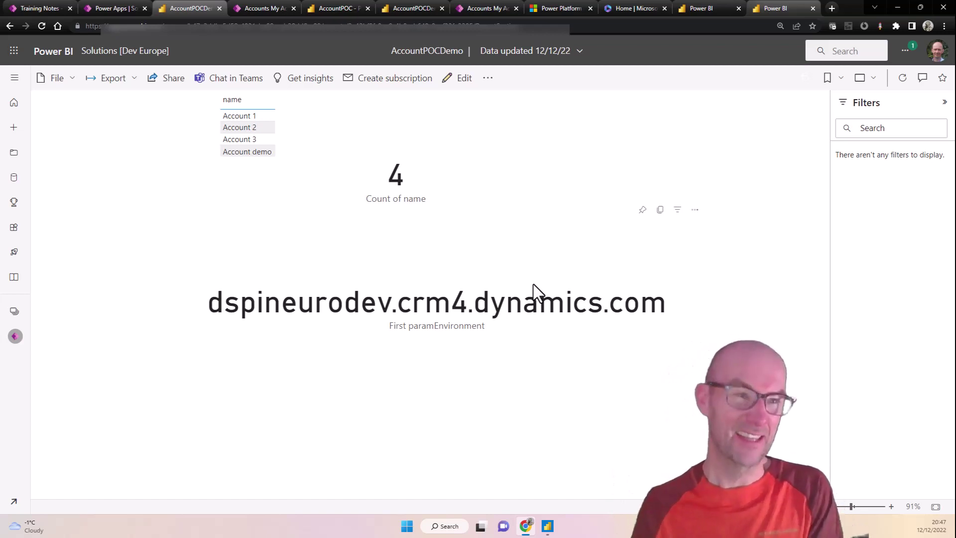
{"action": "left_click", "coordinate": [99, 7]}
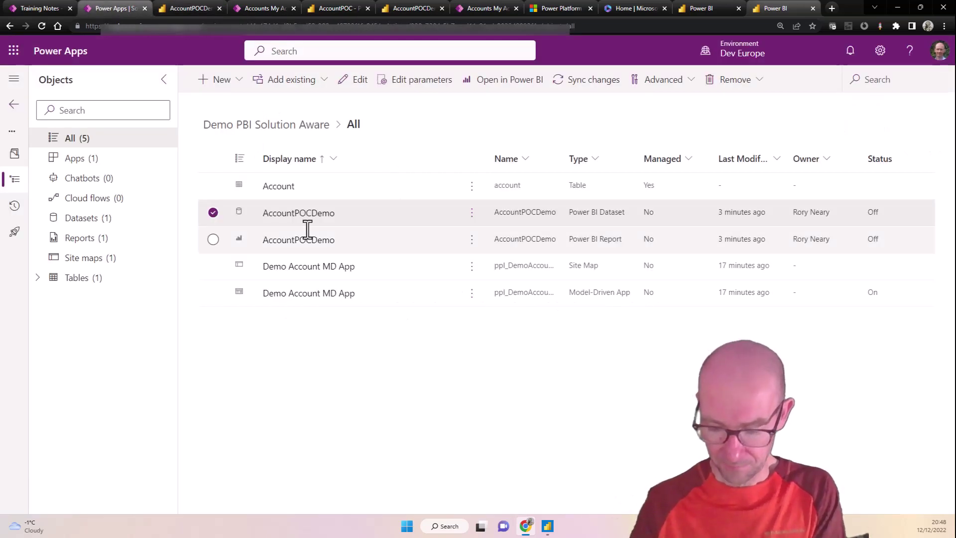
Step: Publish all customizations and export Demo PBI Solution Aware as managed version 1.0.0.1
{"action": "key", "text": "F11"}
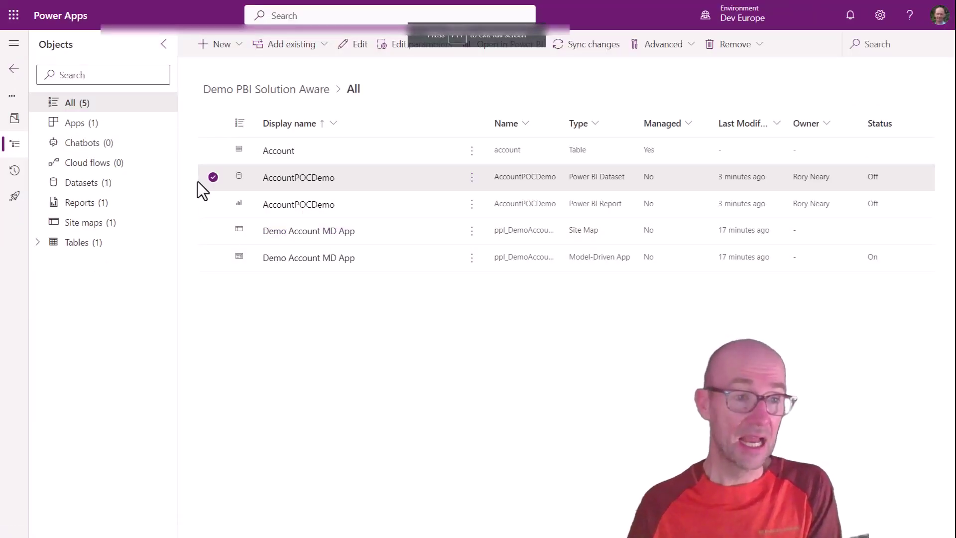
{"action": "left_click", "coordinate": [16, 73]}
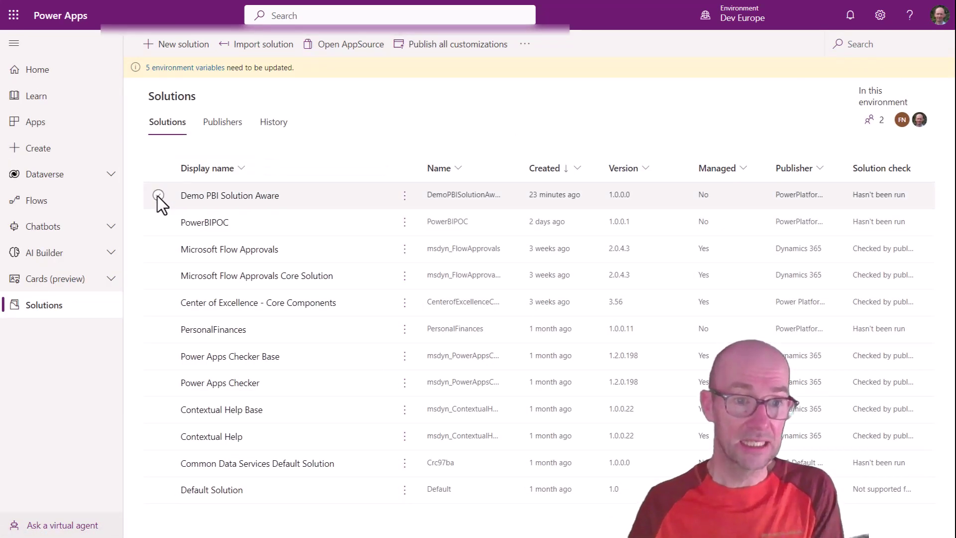
{"action": "left_click", "coordinate": [159, 194]}
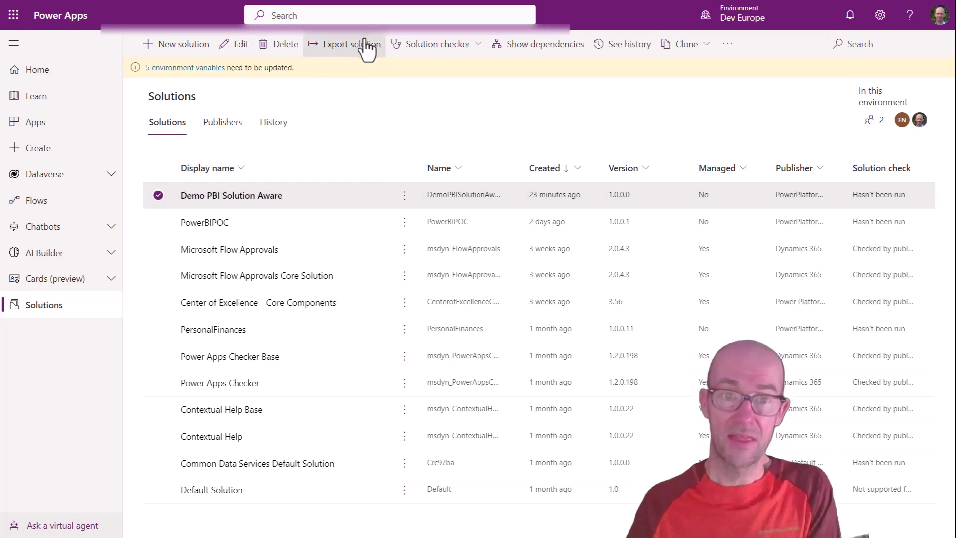
{"action": "left_click", "coordinate": [366, 45]}
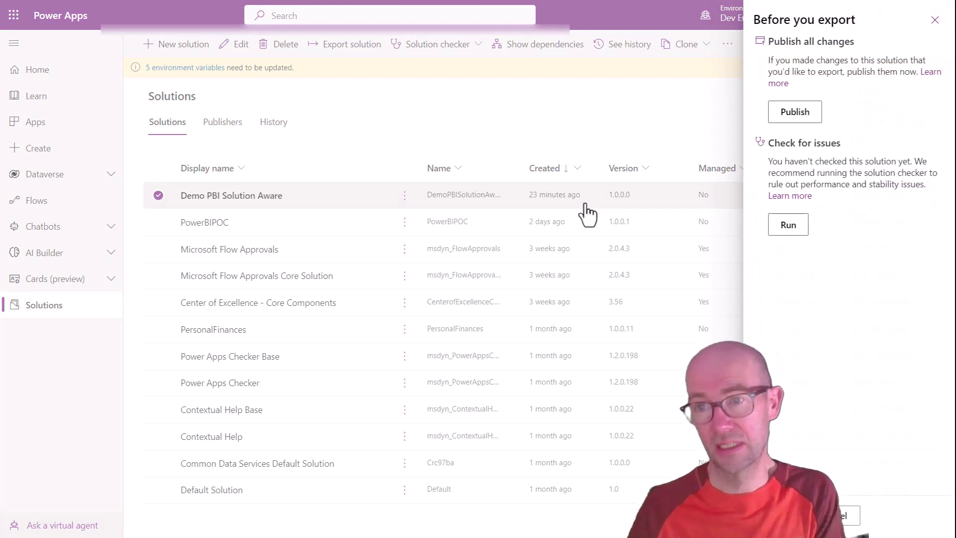
{"action": "left_click", "coordinate": [796, 113]}
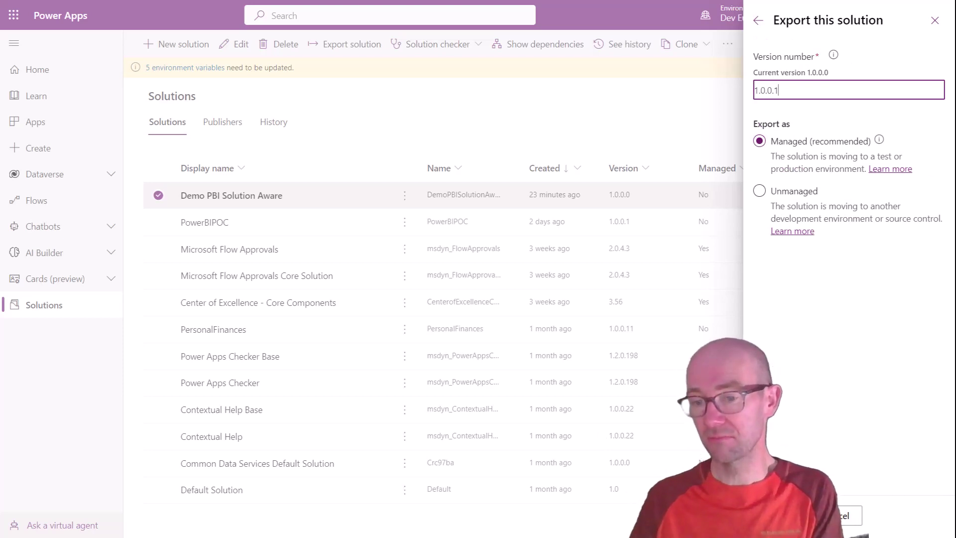
{"action": "left_click", "coordinate": [781, 515]}
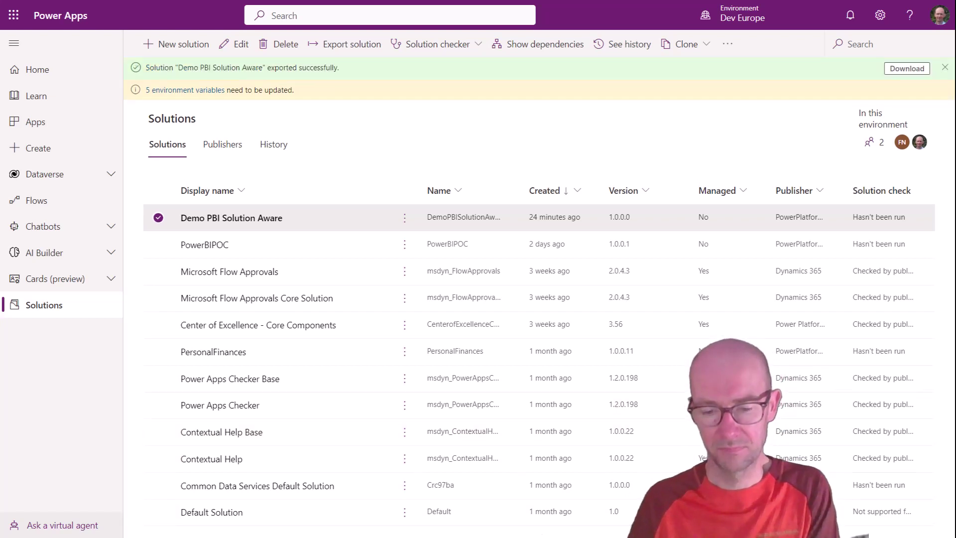
Step: Save DemoPBISolutionAware_1_0_0_1_managed.zip to Downloads and bring up the environment list
{"action": "left_click", "coordinate": [905, 70]}
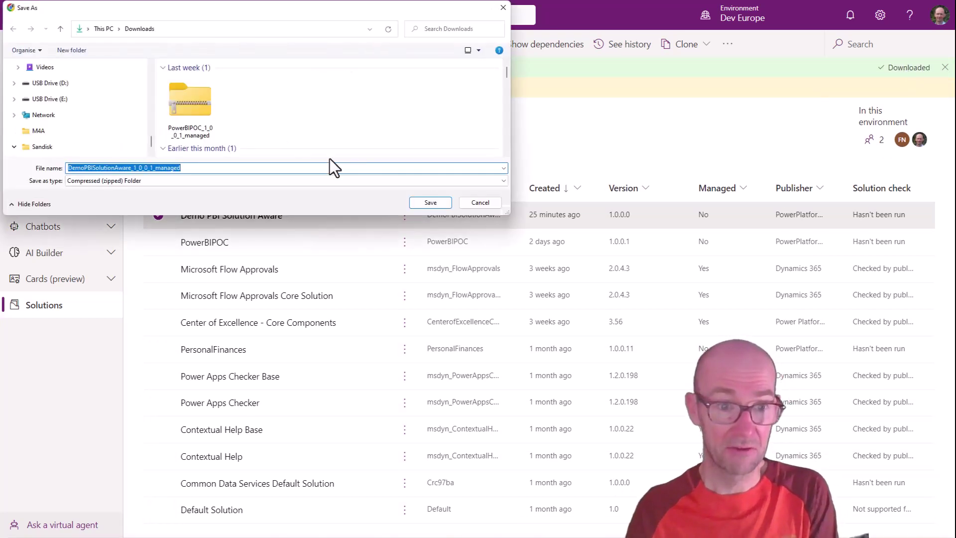
{"action": "left_click", "coordinate": [436, 203]}
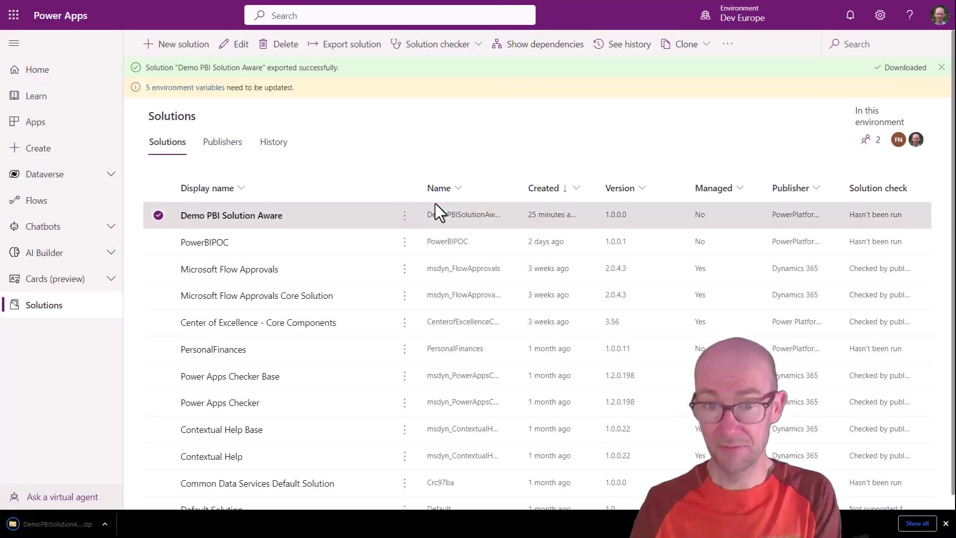
{"action": "left_click", "coordinate": [743, 21]}
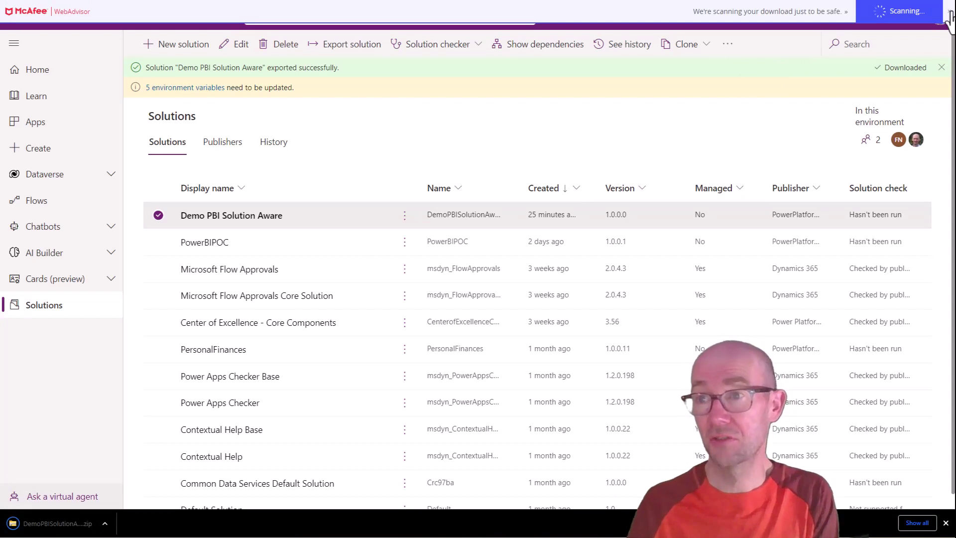
{"action": "left_click", "coordinate": [746, 23]}
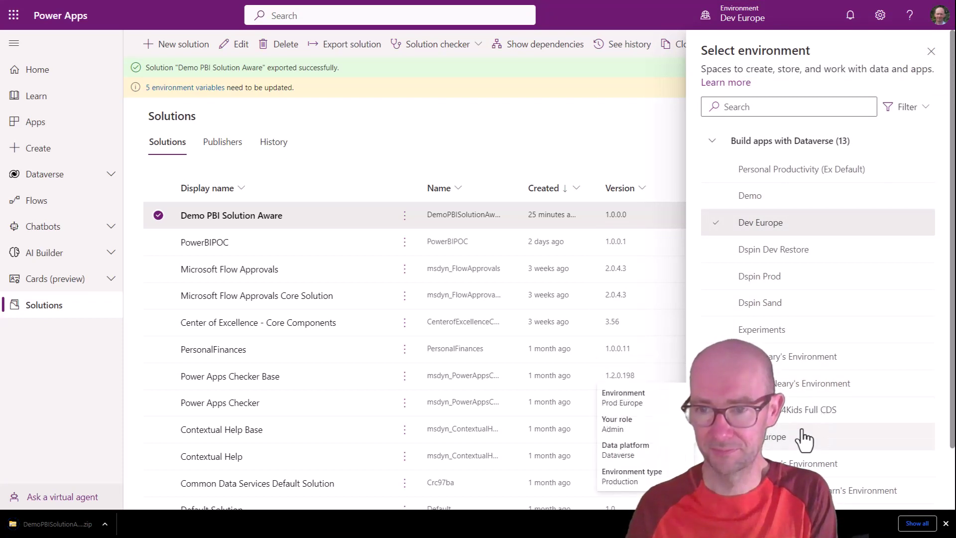
Step: Switch to Dspin Prod and try importing the managed DemoPBISolutionAware 1.0.0.1 zip
{"action": "left_click", "coordinate": [792, 278]}
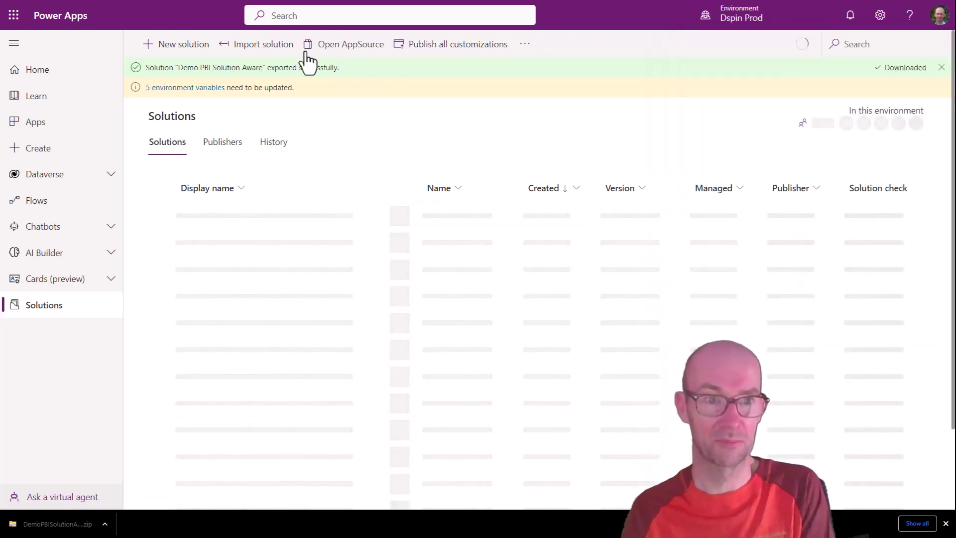
{"action": "left_click", "coordinate": [259, 51]}
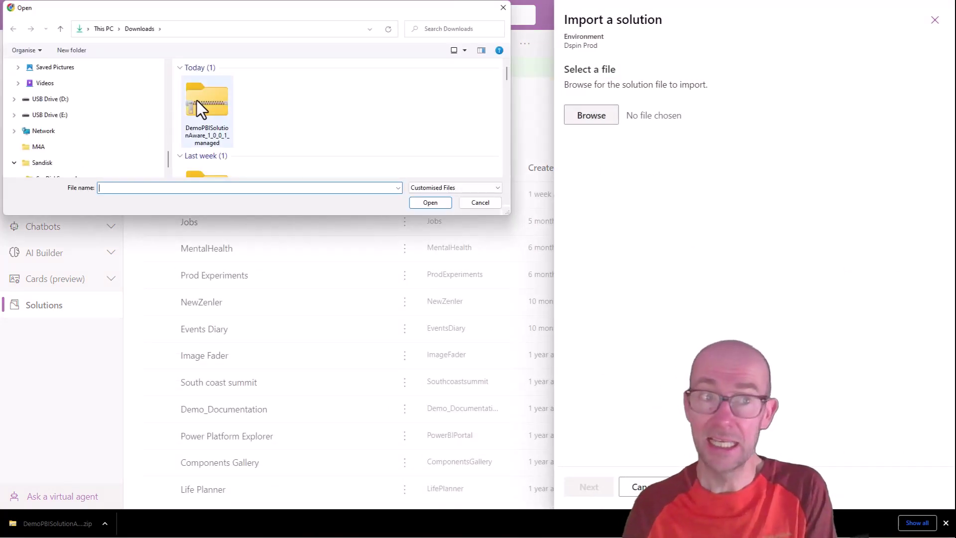
{"action": "left_click", "coordinate": [197, 100]}
{"action": "left_click", "coordinate": [430, 202]}
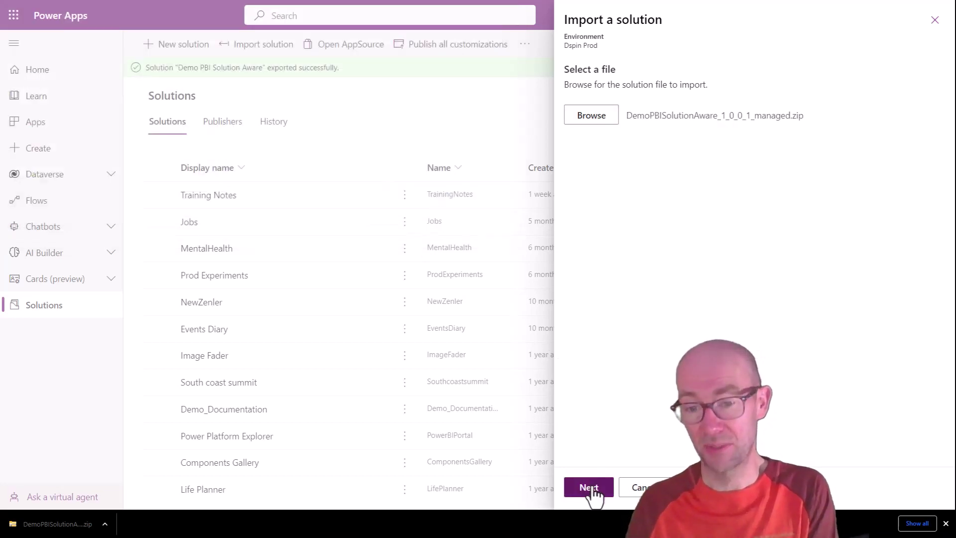
{"action": "left_click", "coordinate": [589, 487]}
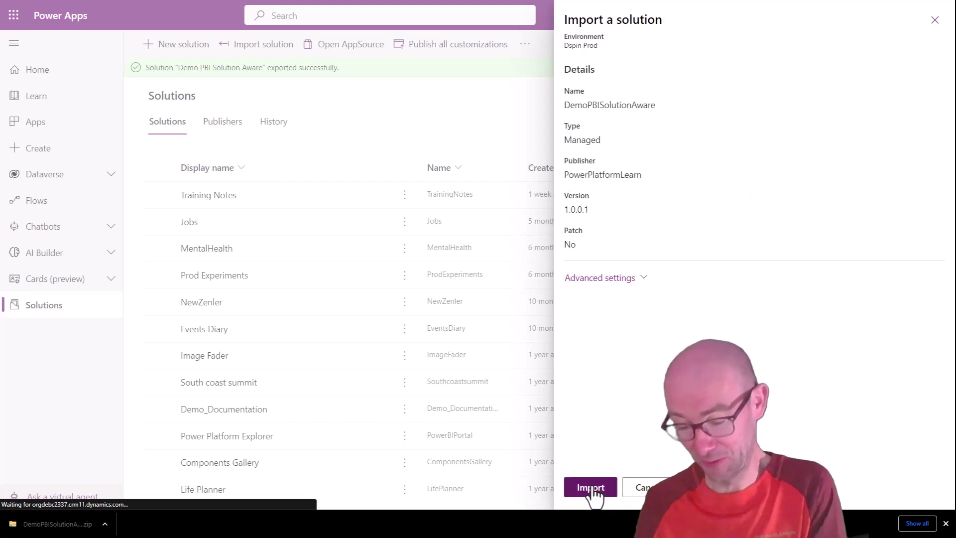
{"action": "left_click", "coordinate": [591, 487]}
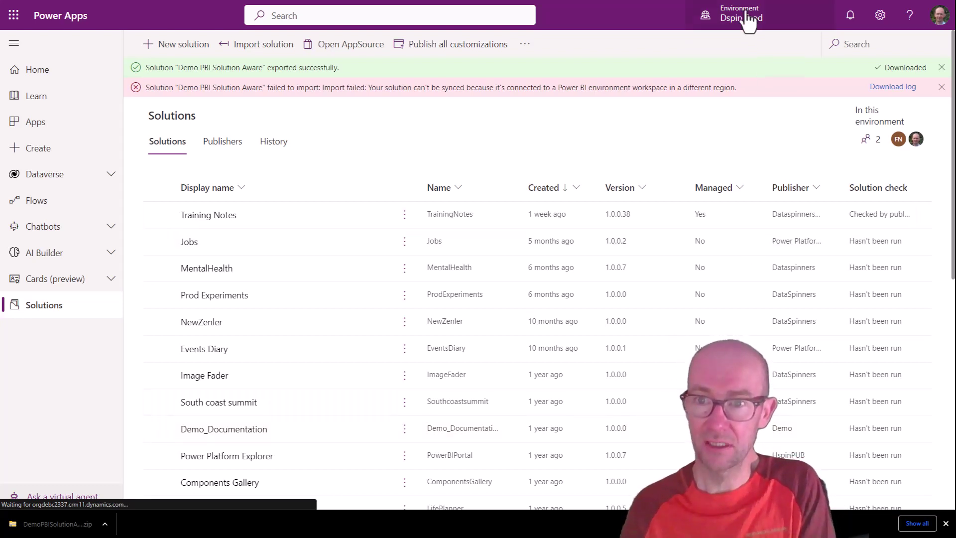
Step: Switch to the Prod Europe environment and dismiss the failed-import error
{"action": "left_click", "coordinate": [747, 18]}
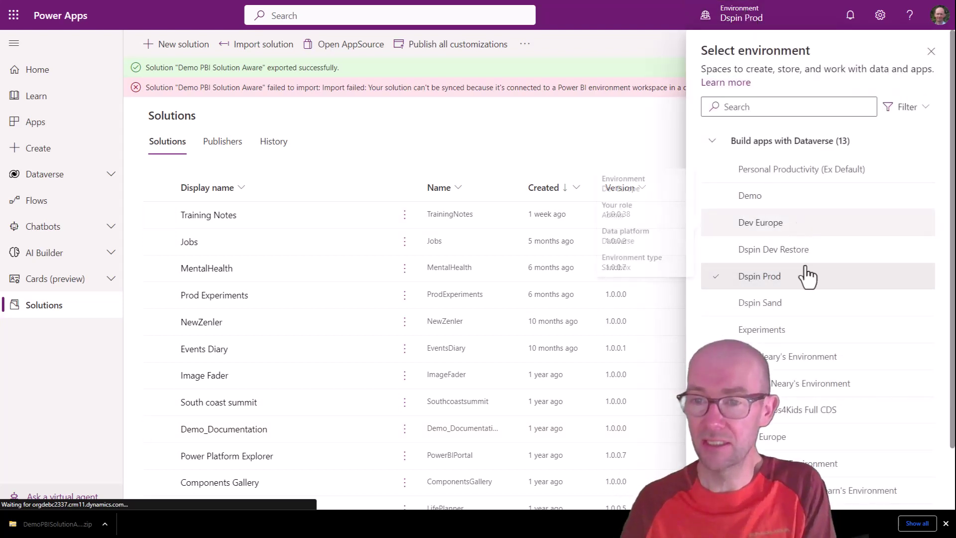
{"action": "scroll", "coordinate": [802, 369], "scroll_direction": "down", "scroll_amount": 2}
{"action": "mouse_move", "coordinate": [787, 369]}
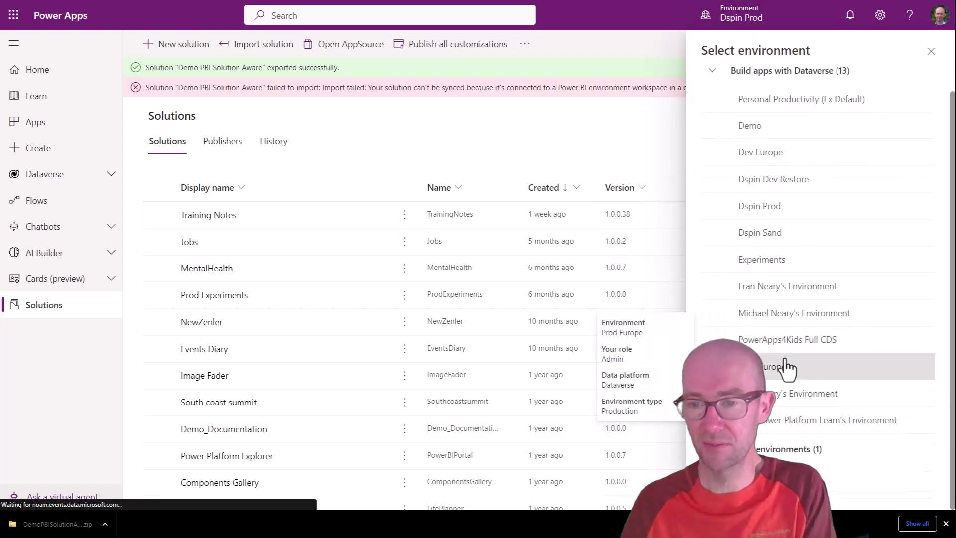
{"action": "left_click", "coordinate": [787, 369]}
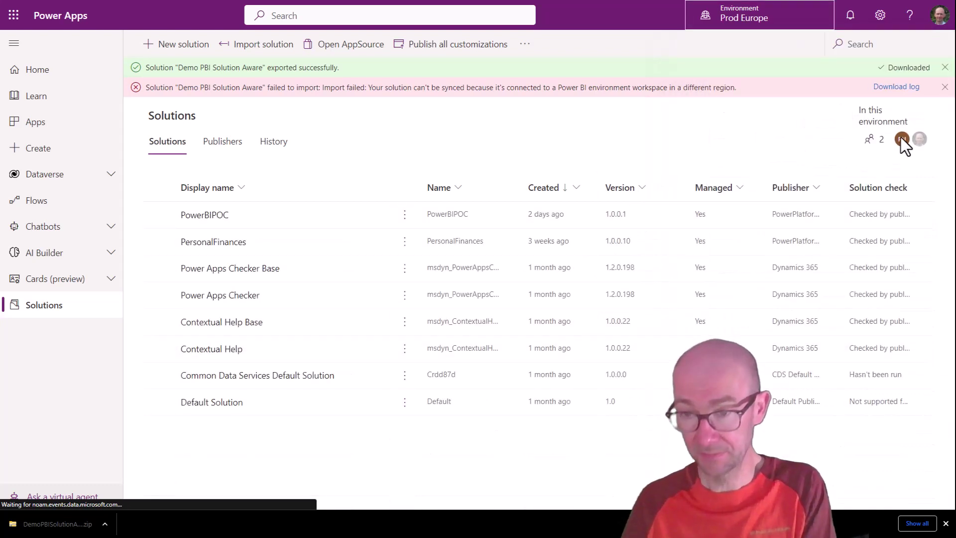
{"action": "left_click", "coordinate": [945, 87]}
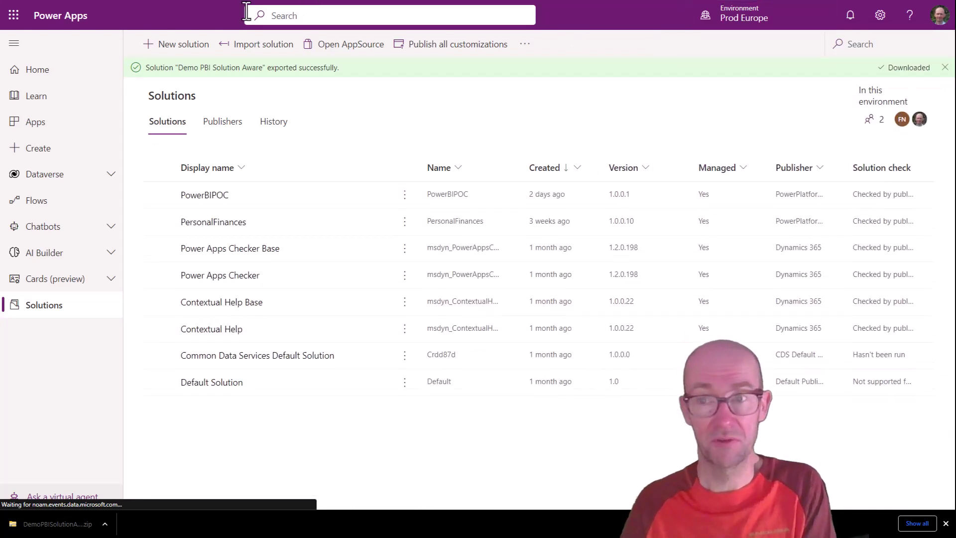
Step: Import the DemoPBISolutionAware_1_0_0_1_managed zip into Prod Europe
{"action": "left_click", "coordinate": [253, 46]}
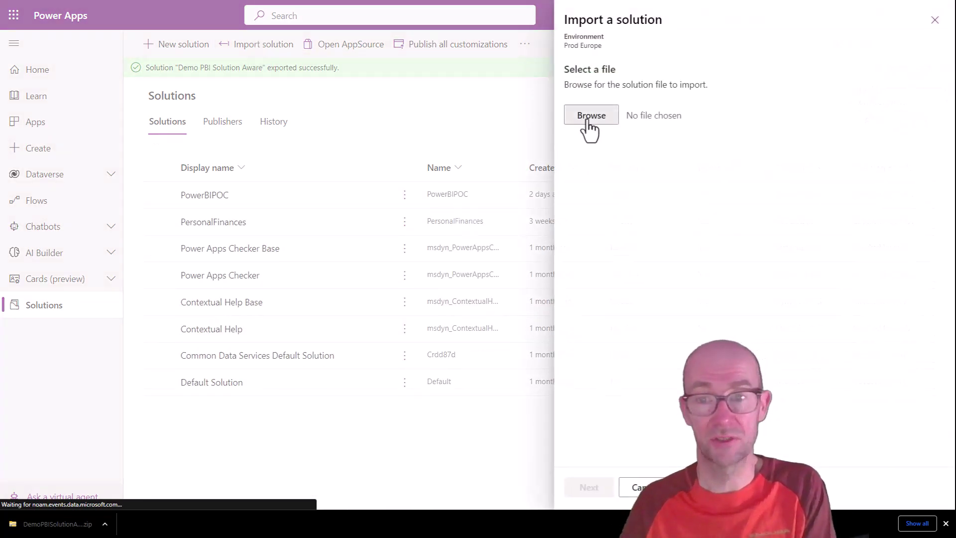
{"action": "left_click", "coordinate": [588, 121]}
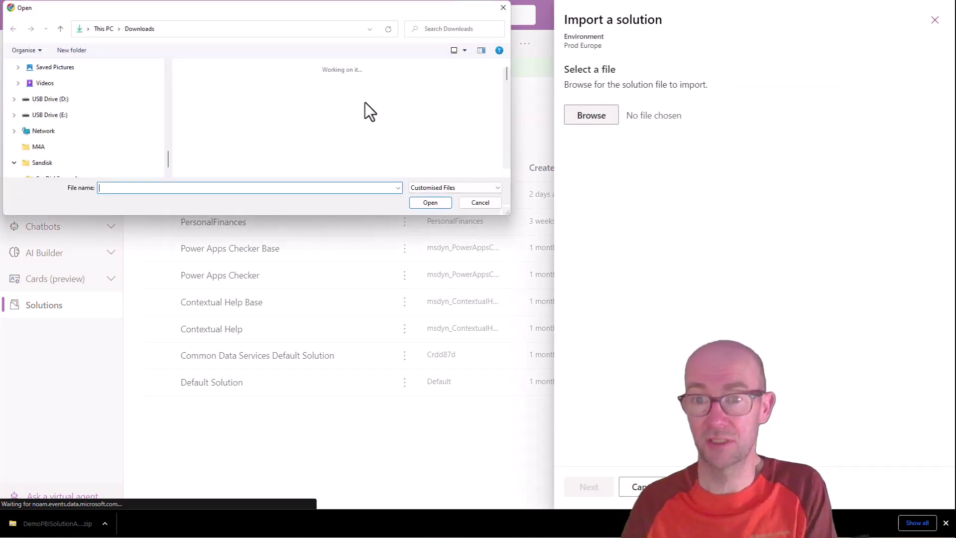
{"action": "left_click", "coordinate": [217, 101]}
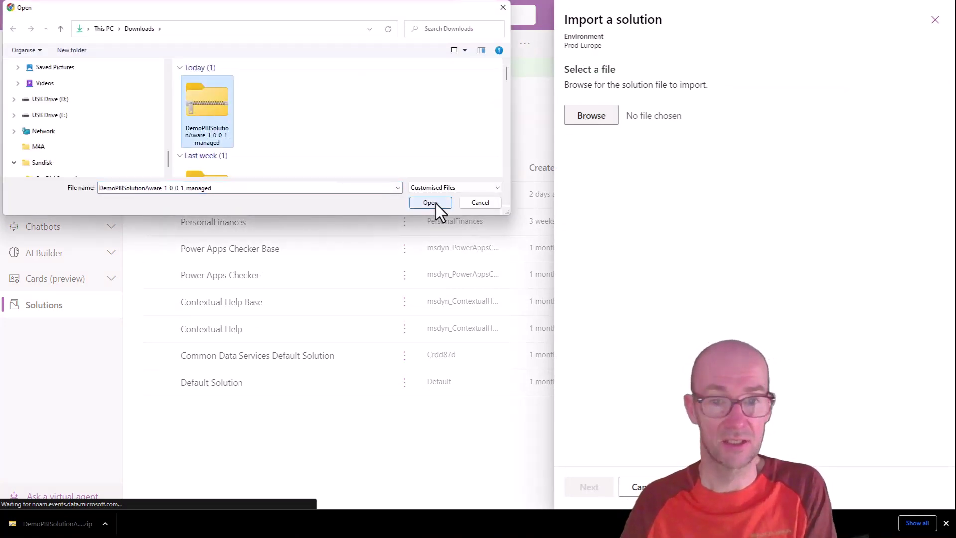
{"action": "left_click", "coordinate": [430, 203]}
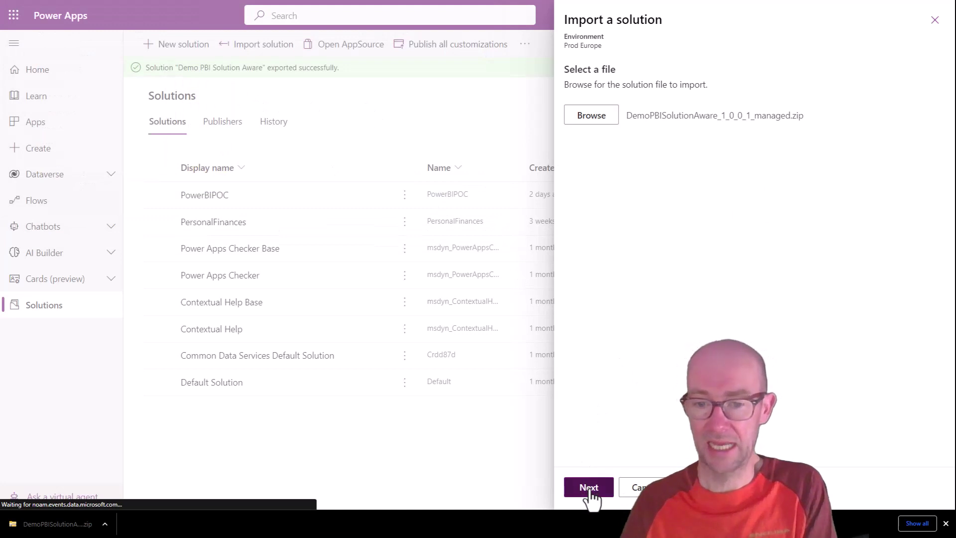
{"action": "left_click", "coordinate": [590, 488]}
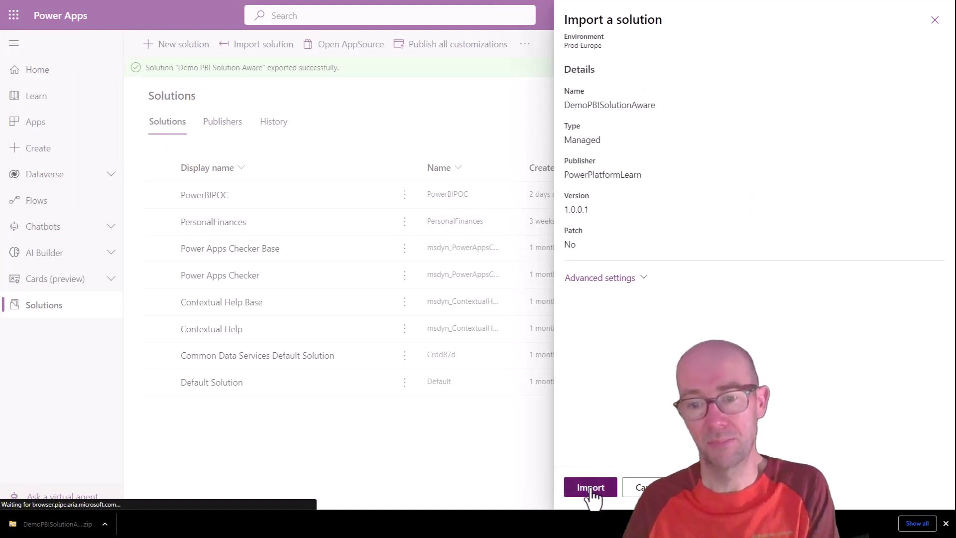
{"action": "left_click", "coordinate": [591, 488]}
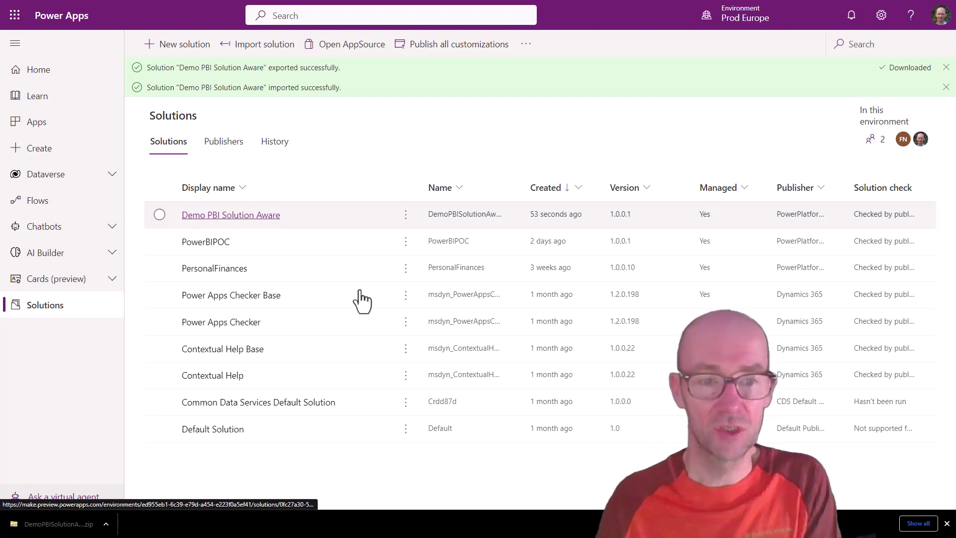
Step: Open Demo PBI Solution Aware, launch its AccountPOCDemo report in Power BI, and show the dataset's actions
{"action": "left_click", "coordinate": [230, 215]}
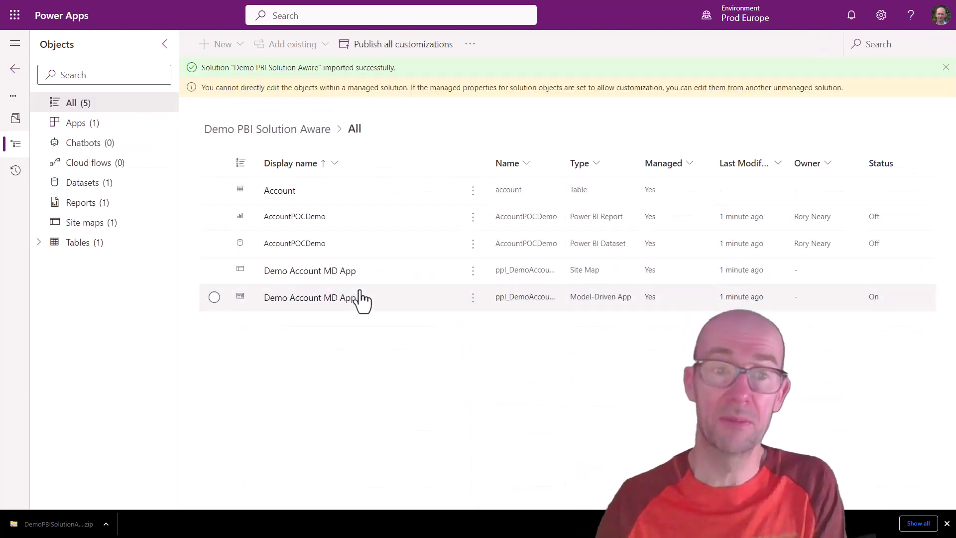
{"action": "left_click", "coordinate": [473, 220]}
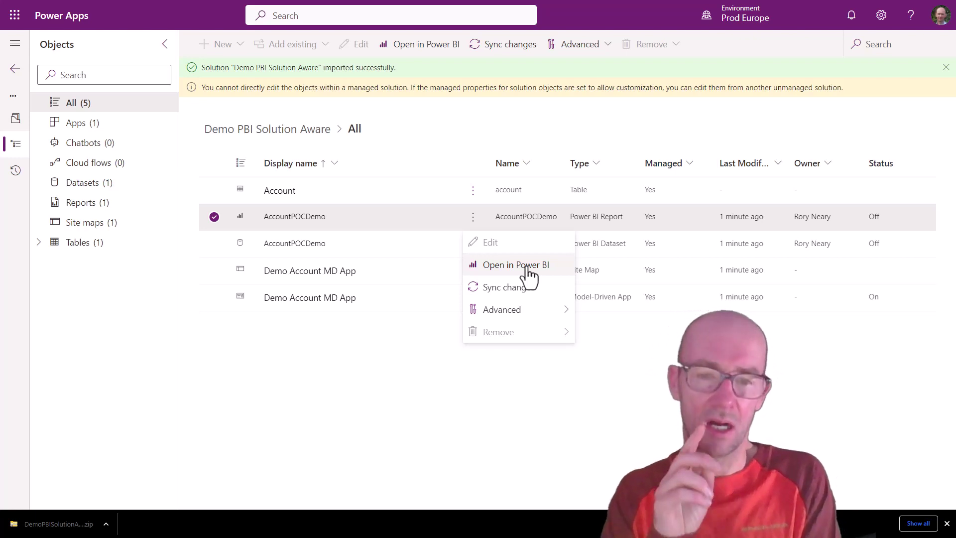
{"action": "left_click", "coordinate": [515, 265]}
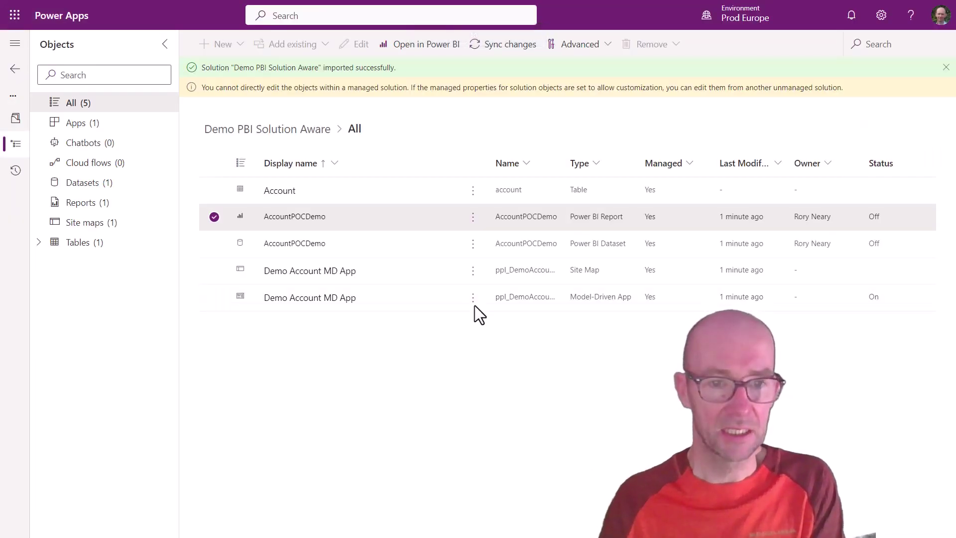
{"action": "left_click", "coordinate": [473, 242]}
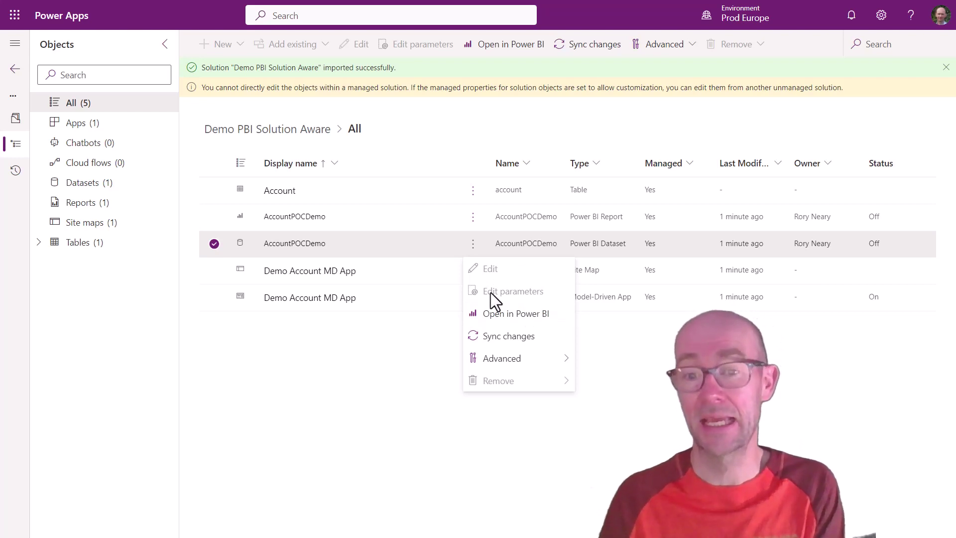
Step: Sign in to update the AccountPOCDemo dataset's CommonDataService data source credentials
{"action": "left_click", "coordinate": [508, 314]}
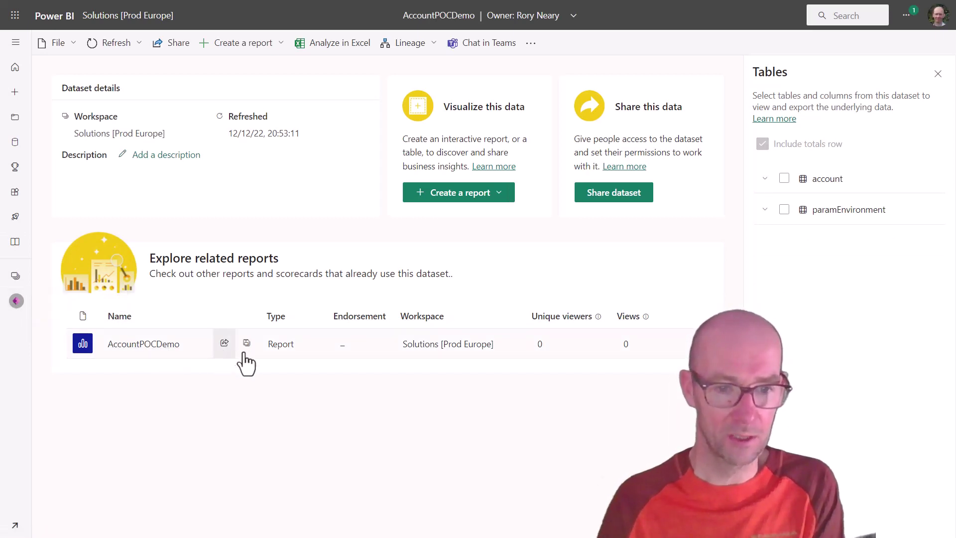
{"action": "left_click", "coordinate": [17, 301]}
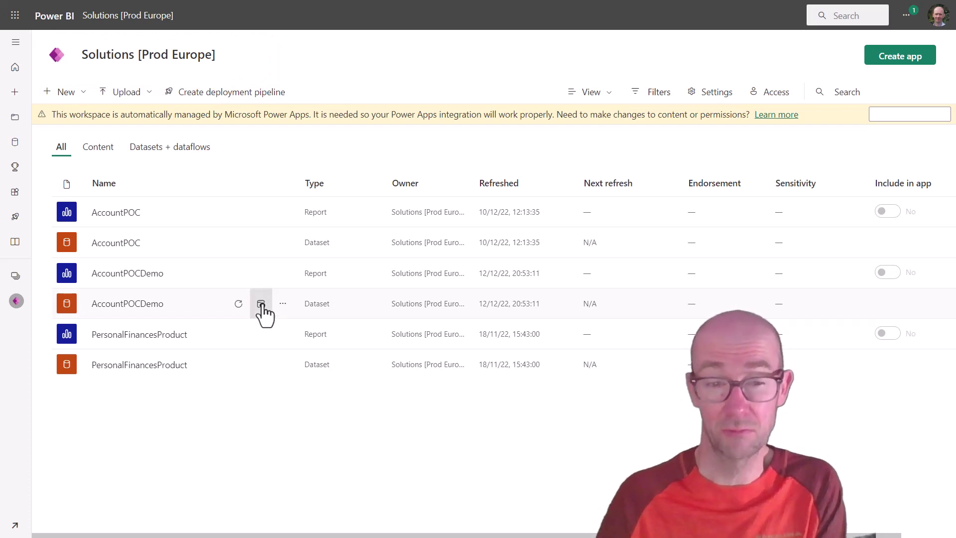
{"action": "left_click", "coordinate": [261, 304]}
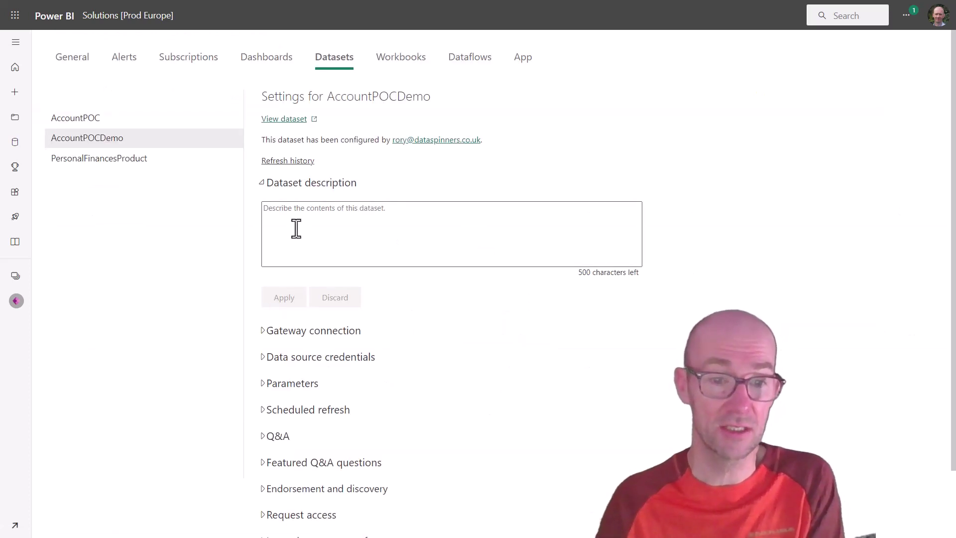
{"action": "left_click", "coordinate": [262, 358]}
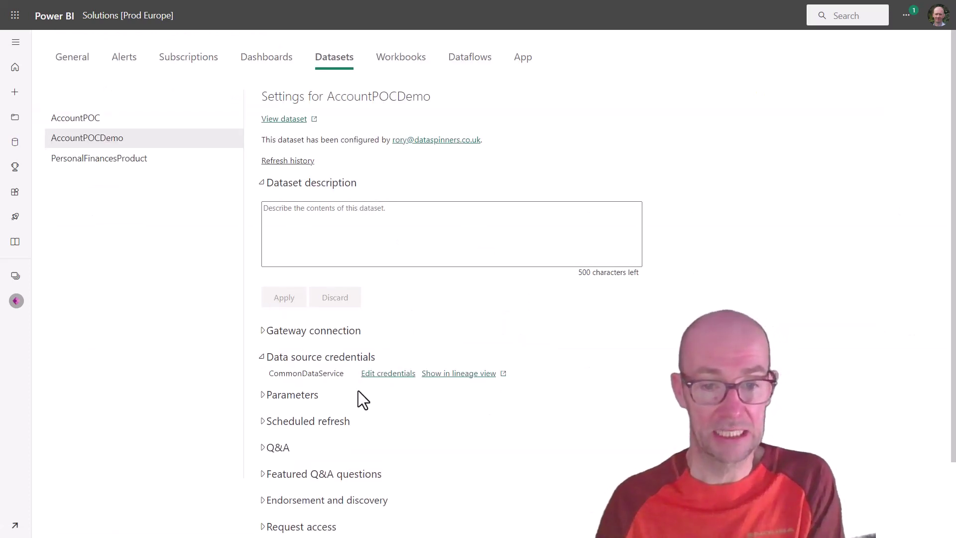
{"action": "left_click", "coordinate": [391, 375]}
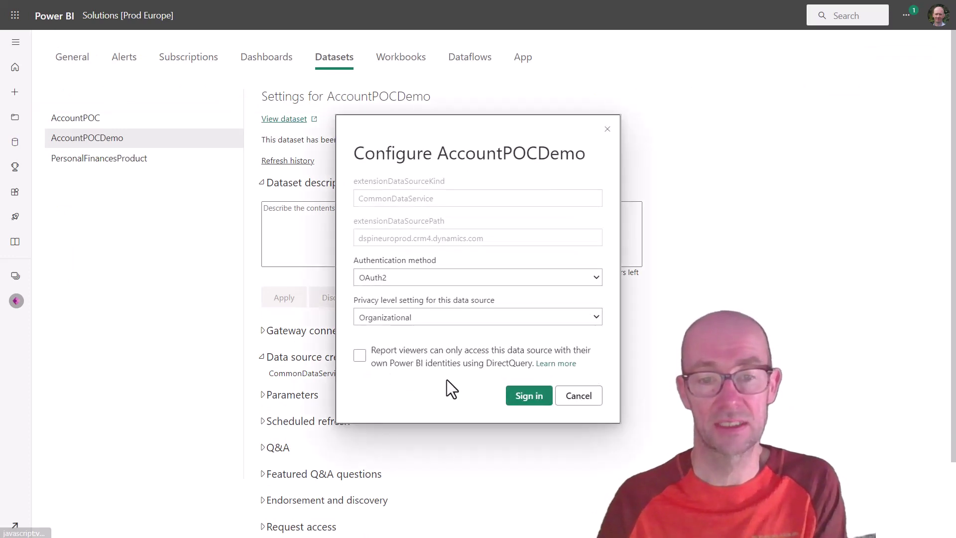
{"action": "left_click", "coordinate": [530, 397]}
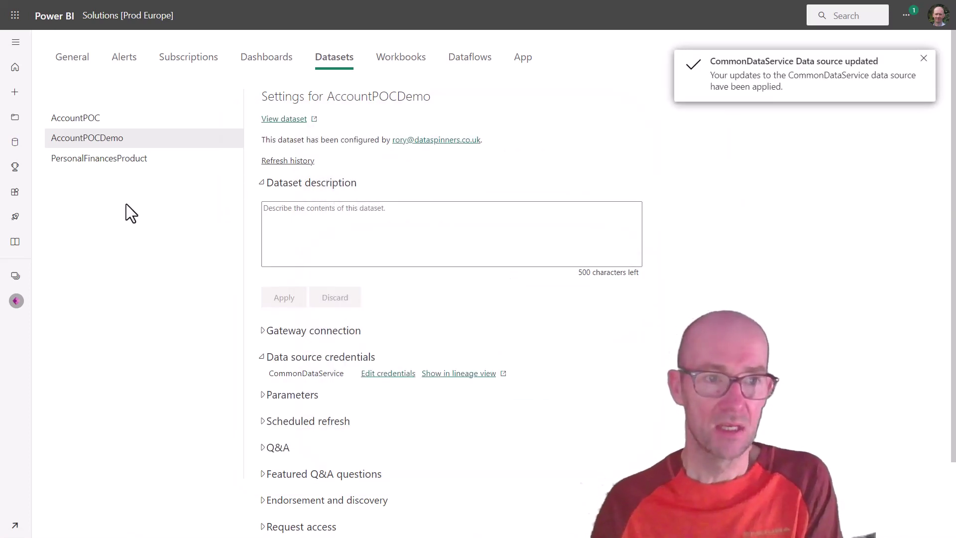
Step: Check the dataset's refresh history and return to the Solutions [Prod Europe] content list
{"action": "left_click", "coordinate": [16, 302]}
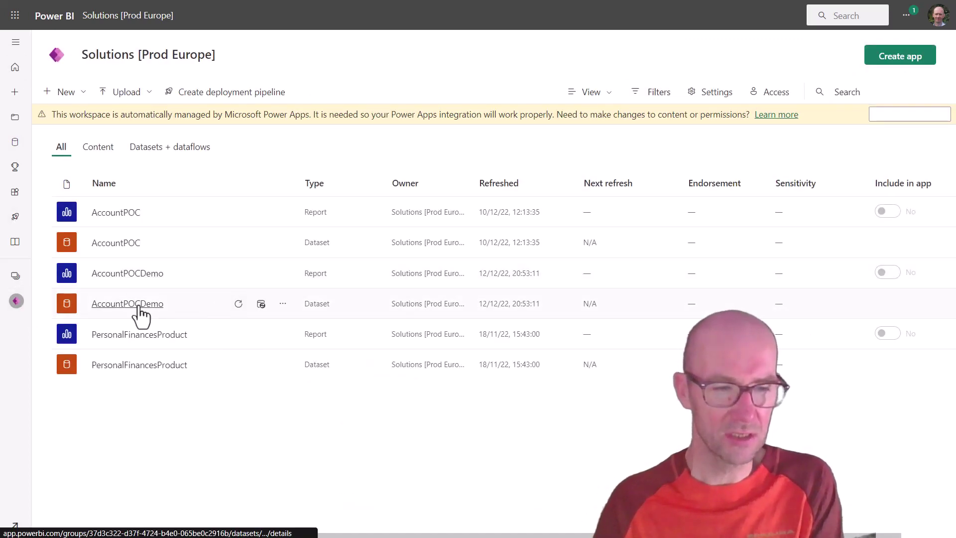
{"action": "left_click", "coordinate": [262, 314]}
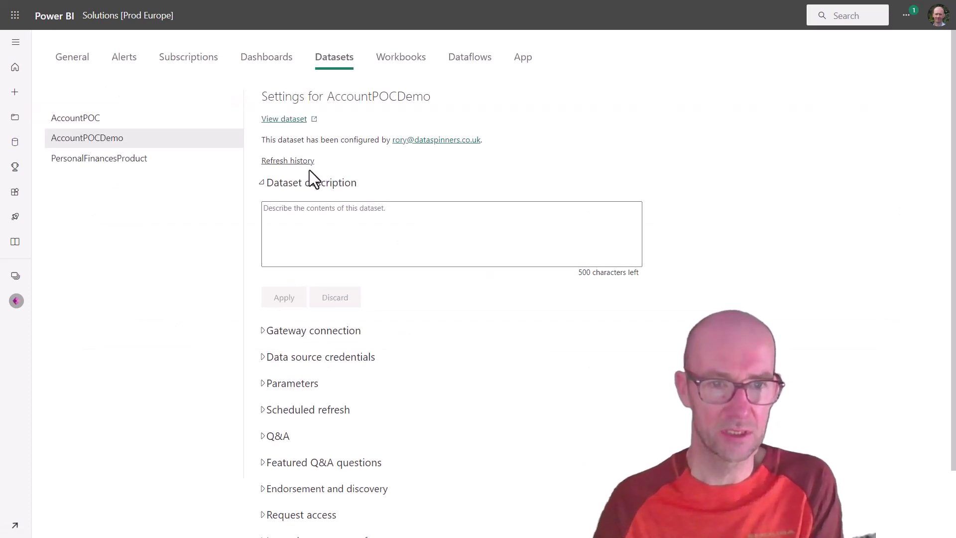
{"action": "left_click", "coordinate": [301, 161]}
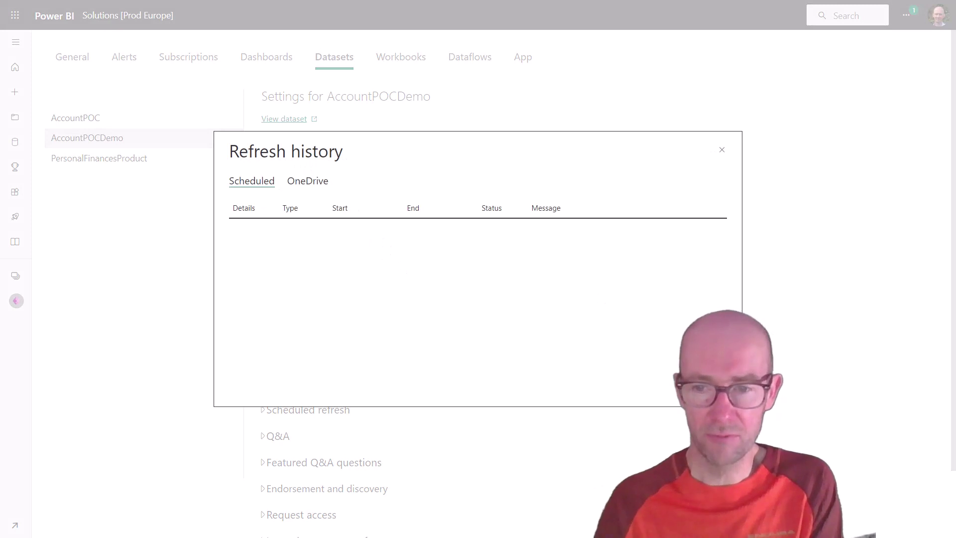
{"action": "key", "text": "Escape"}
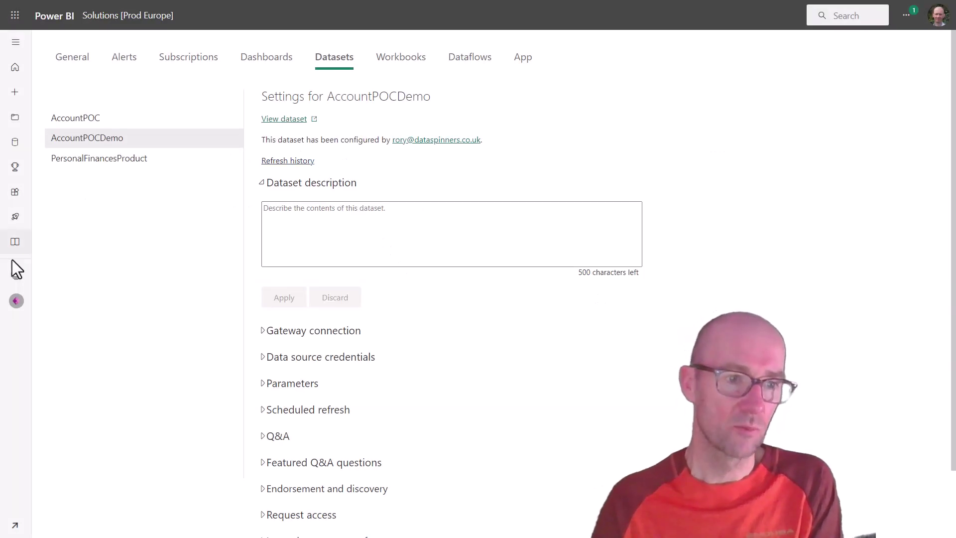
{"action": "left_click", "coordinate": [17, 301]}
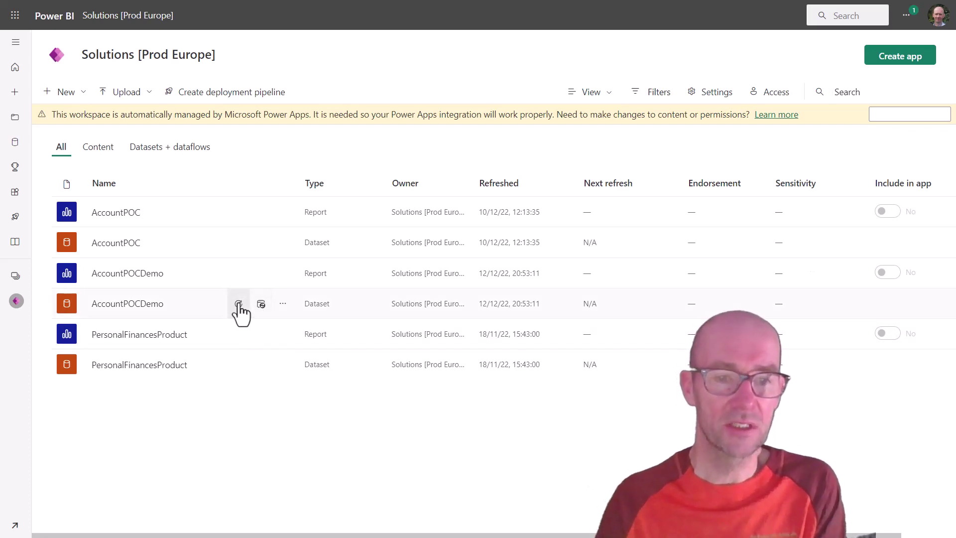
Step: Refresh AccountPOCDemo now and open the report showing 2 accounts from dspineuroprod.crm4.dynamics.com
{"action": "left_click", "coordinate": [239, 303]}
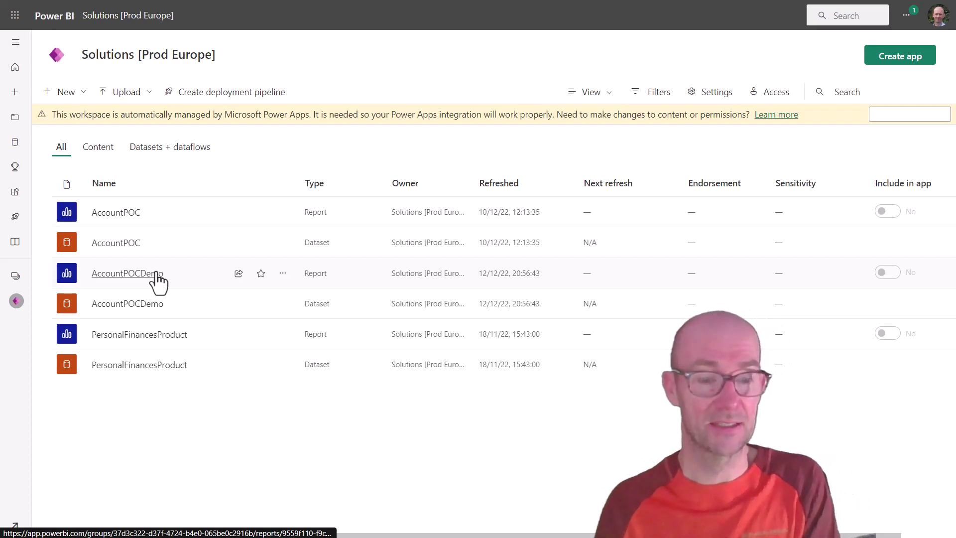
{"action": "left_click", "coordinate": [156, 273]}
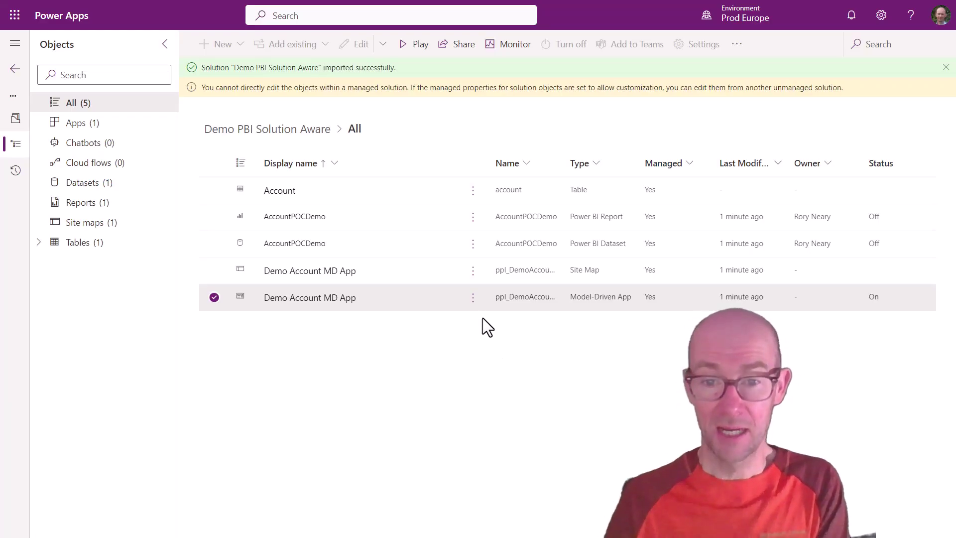
Step: Launch the Demo Account MD App and save a new account with the typed account name
{"action": "left_click", "coordinate": [473, 298]}
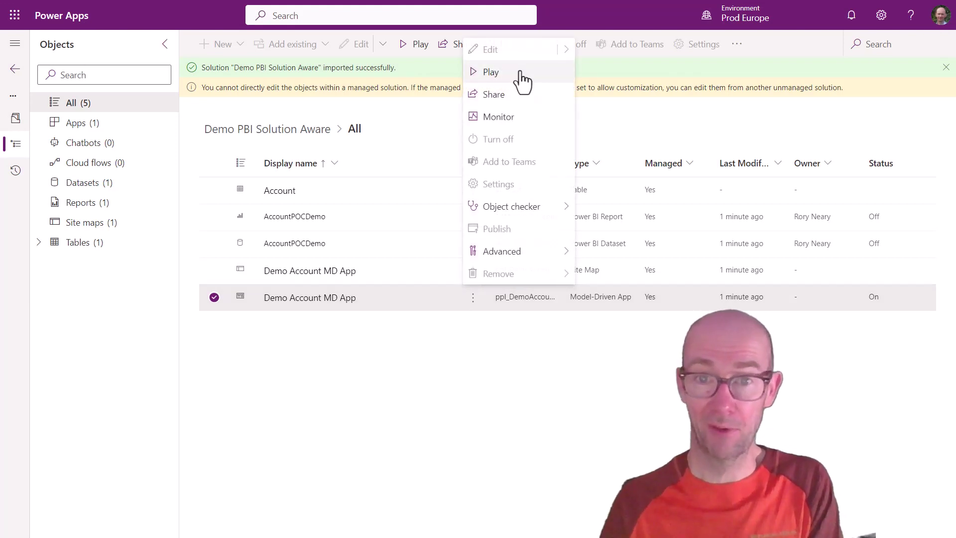
{"action": "left_click", "coordinate": [515, 73]}
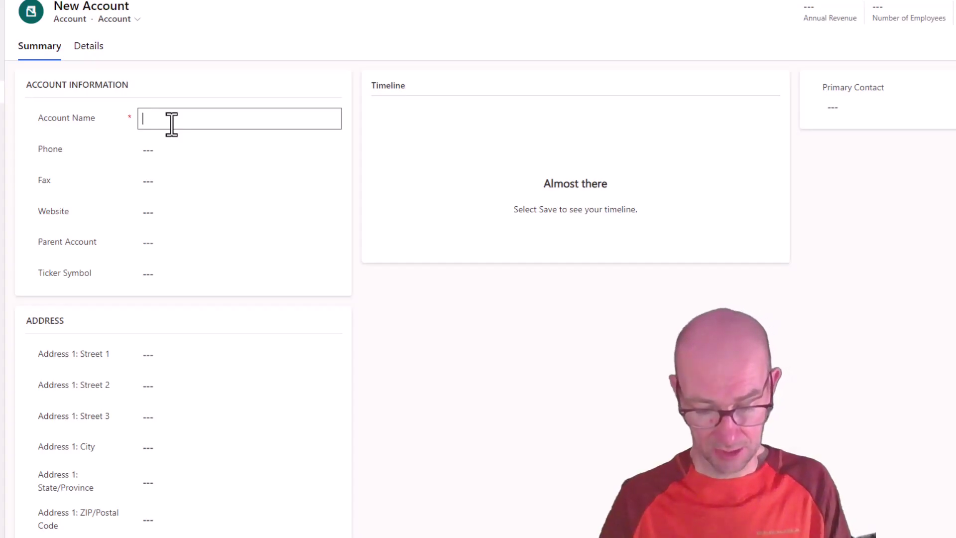
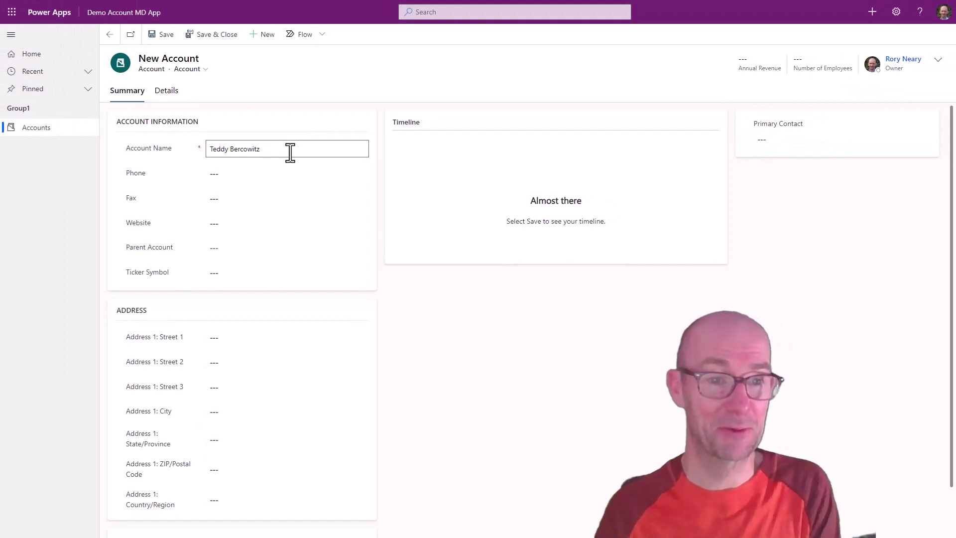
{"action": "left_click", "coordinate": [219, 40]}
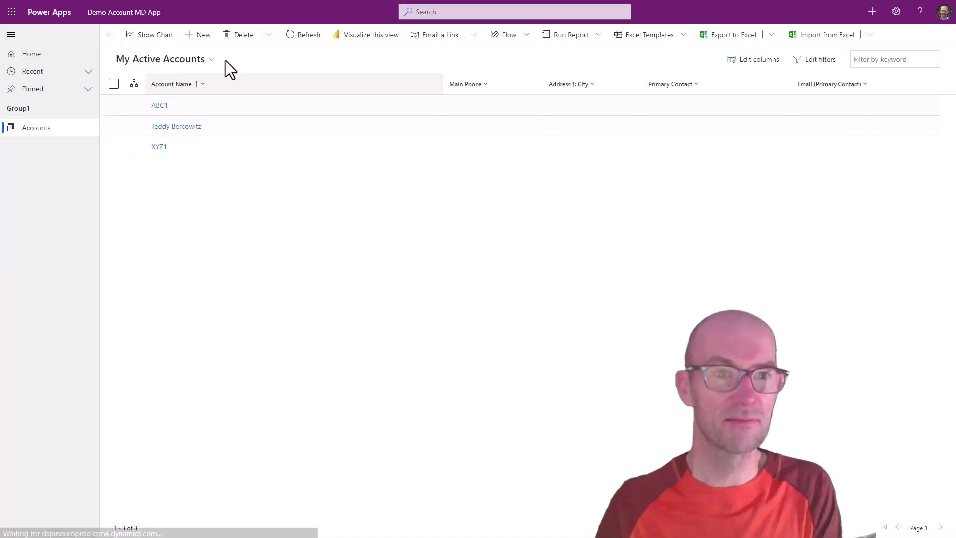
Step: Add and save a second new account, then begin another new account record
{"action": "left_click", "coordinate": [206, 39]}
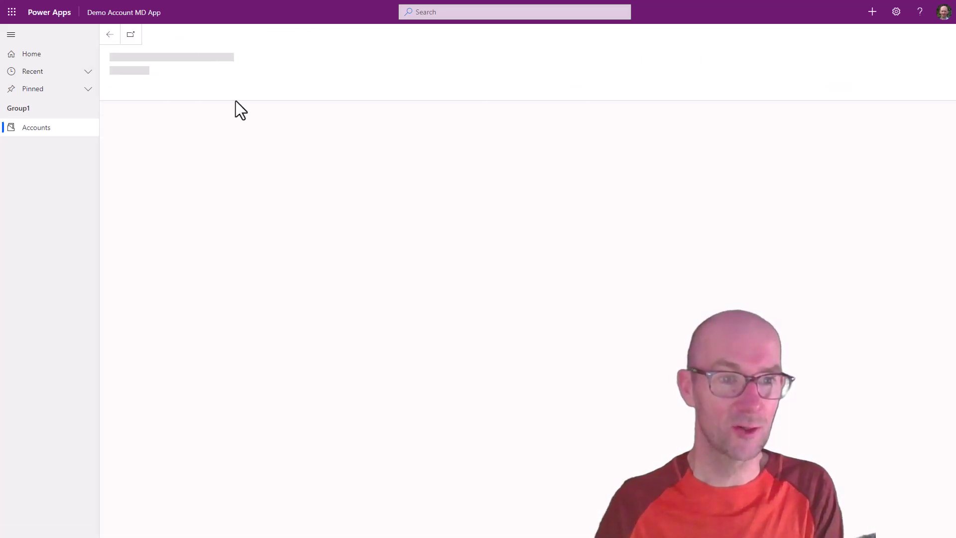
{"action": "left_click", "coordinate": [231, 149]}
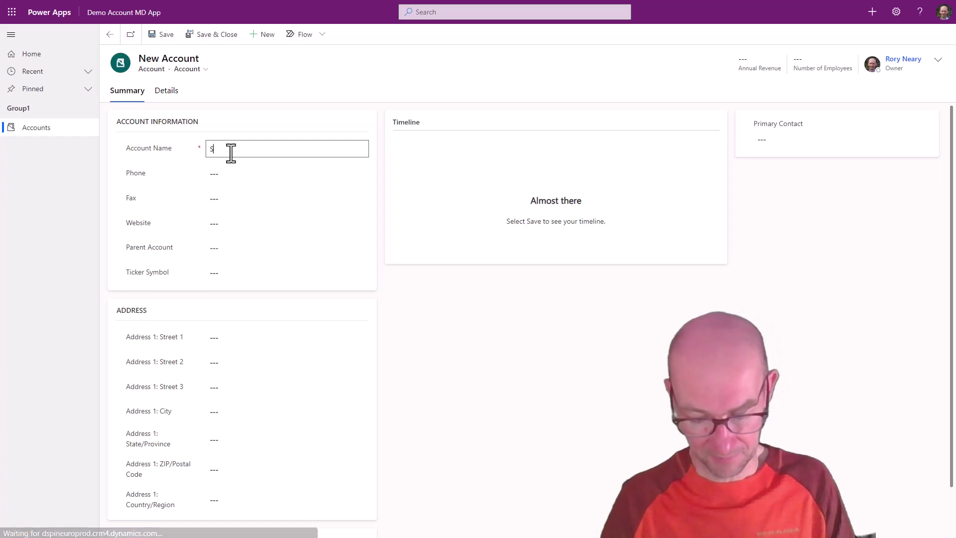
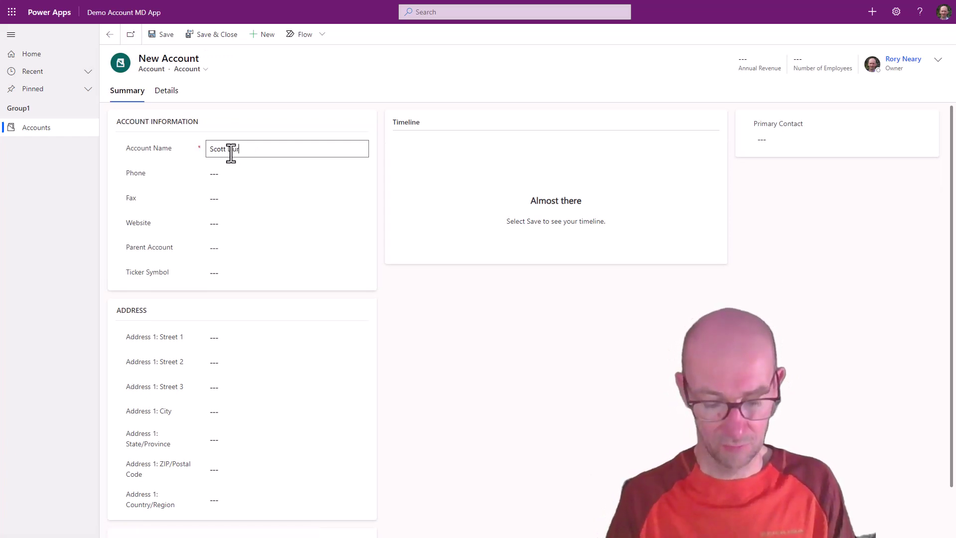
{"action": "left_click", "coordinate": [214, 35]}
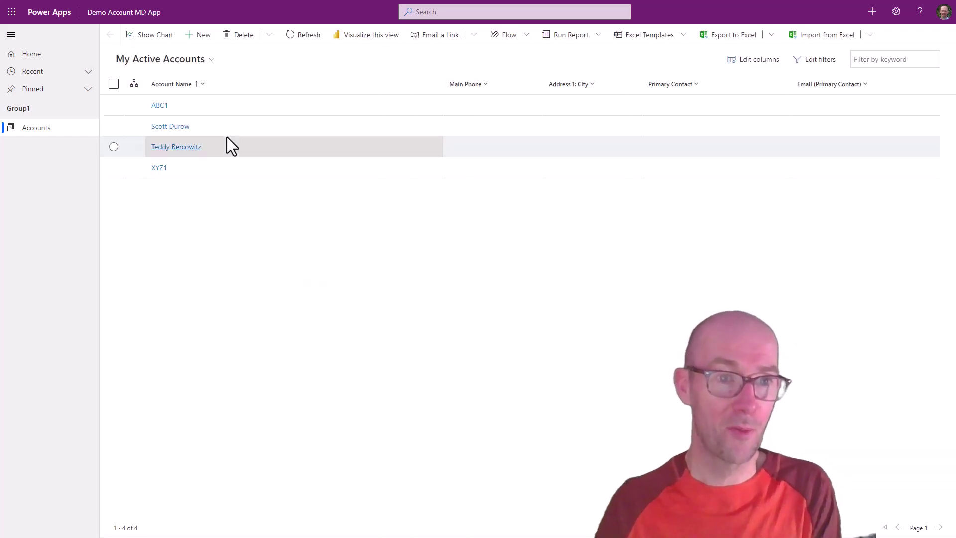
{"action": "left_click", "coordinate": [198, 34]}
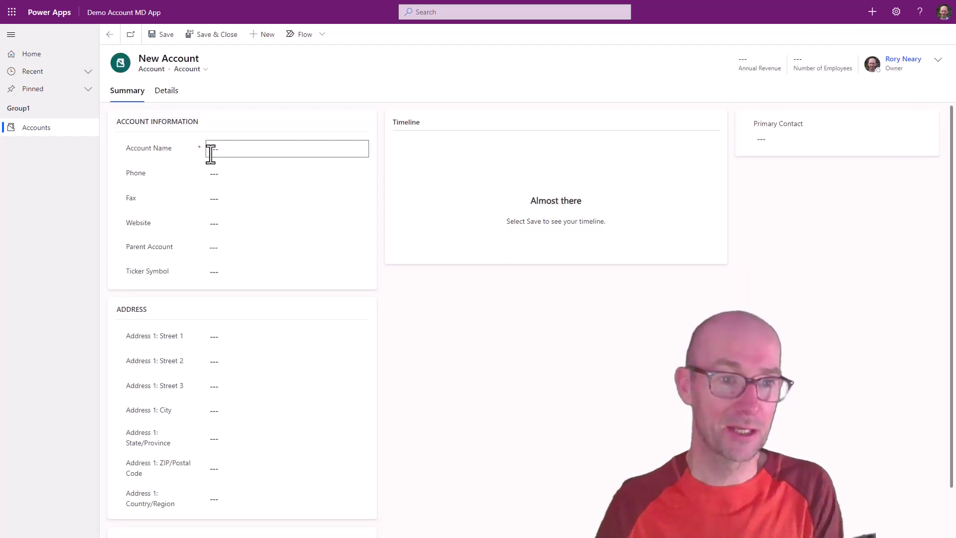
{"action": "left_click", "coordinate": [211, 154]}
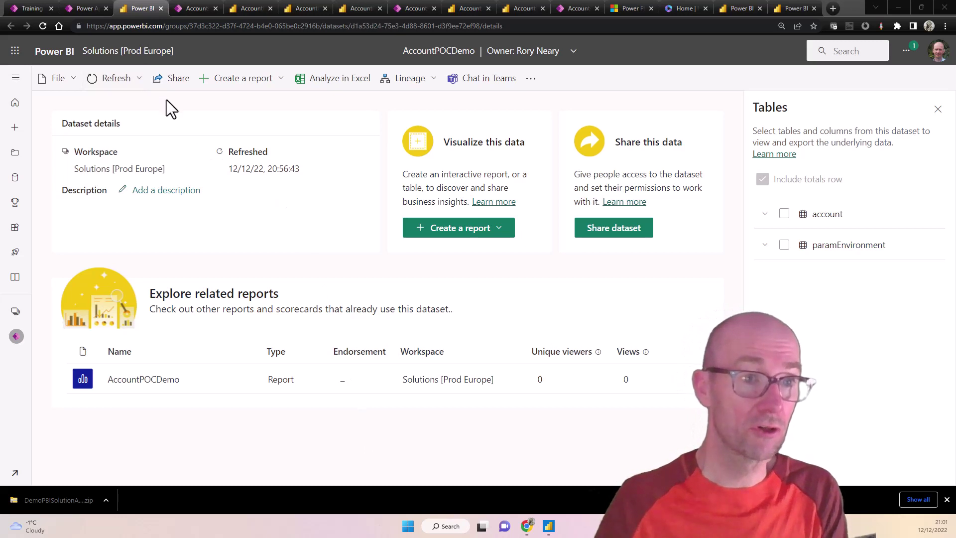
Step: Refresh the dataset now, review the report's 6 prod accounts, and switch to Power BI Desktop
{"action": "left_click", "coordinate": [108, 80]}
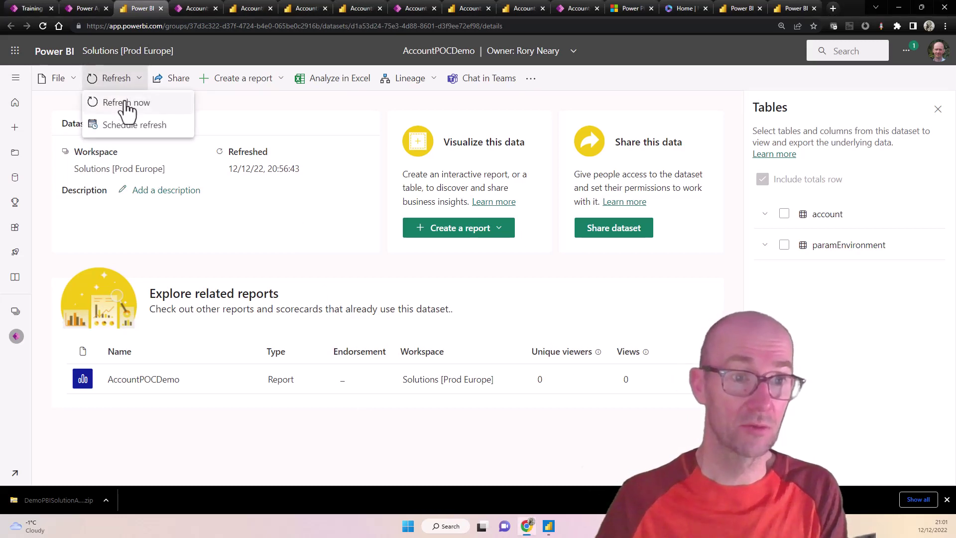
{"action": "left_click", "coordinate": [130, 103]}
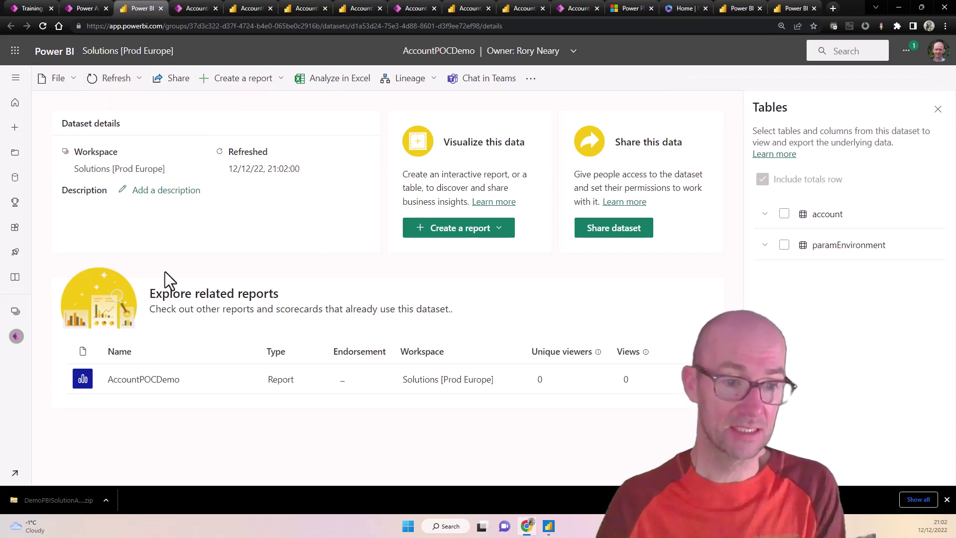
{"action": "left_click", "coordinate": [141, 380]}
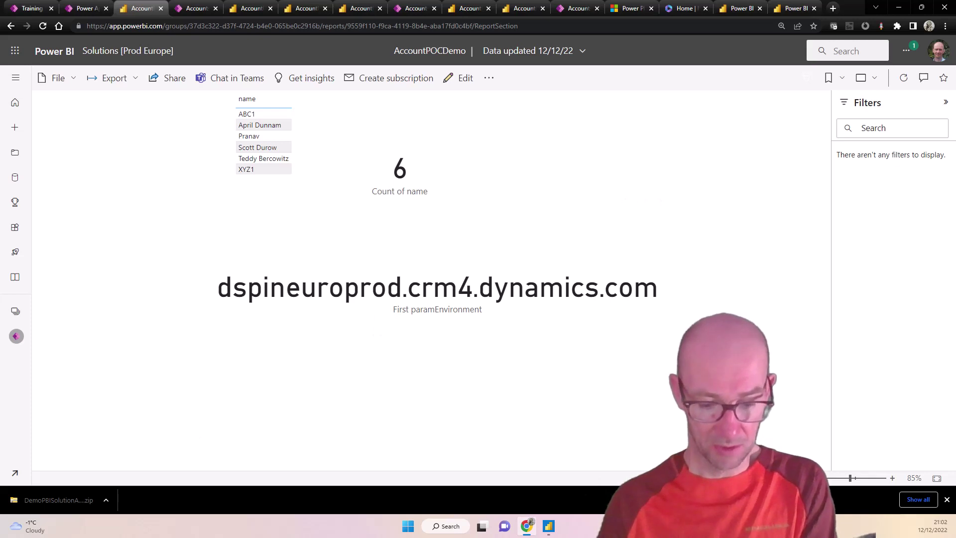
{"action": "key", "text": "alt+Tab"}
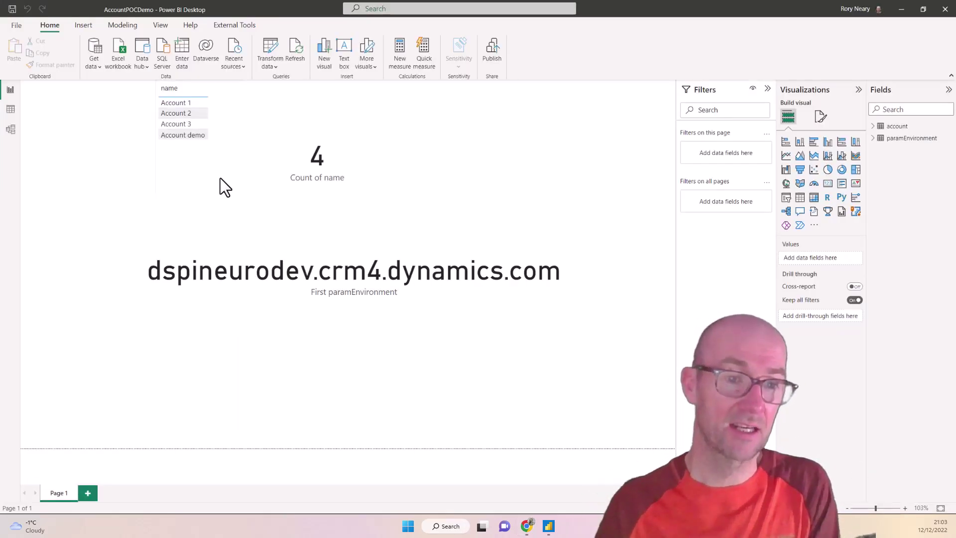
Step: Move the name table to the page's left edge and shrink the Count of name card beside it
{"action": "left_click", "coordinate": [173, 162]}
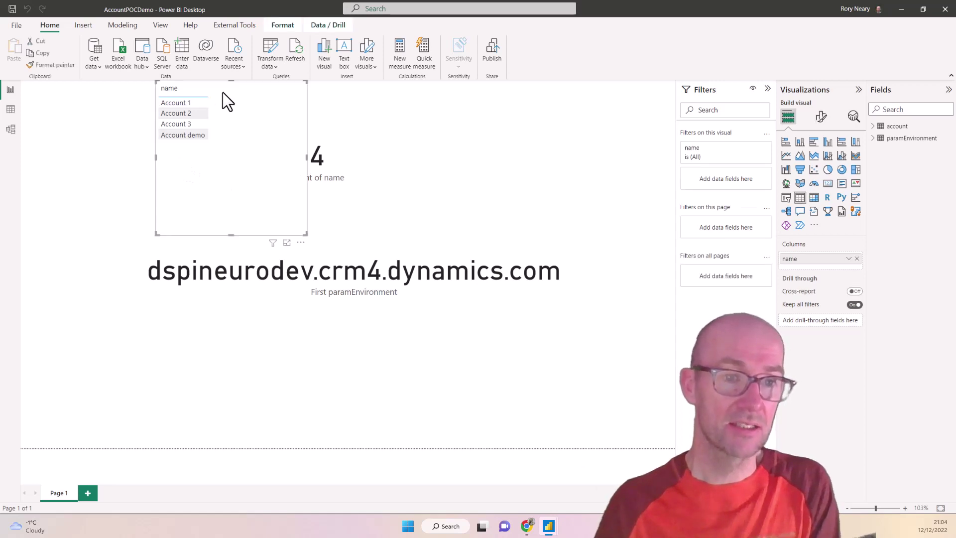
{"action": "left_click_drag", "start_coordinate": [232, 84], "coordinate": [115, 165]}
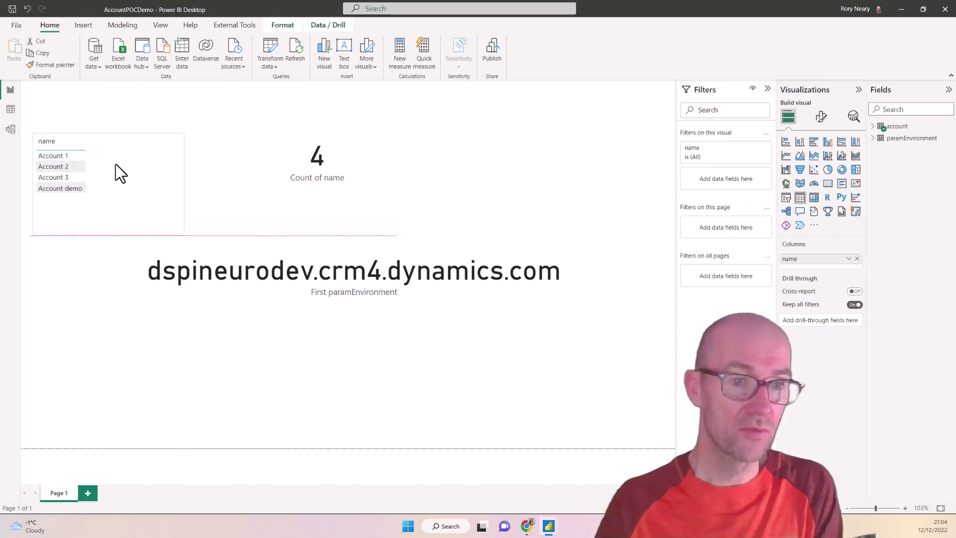
{"action": "left_click", "coordinate": [329, 134]}
{"action": "left_click_drag", "start_coordinate": [317, 81], "coordinate": [37, 83]}
{"action": "left_click_drag", "start_coordinate": [96, 148], "coordinate": [97, 125]}
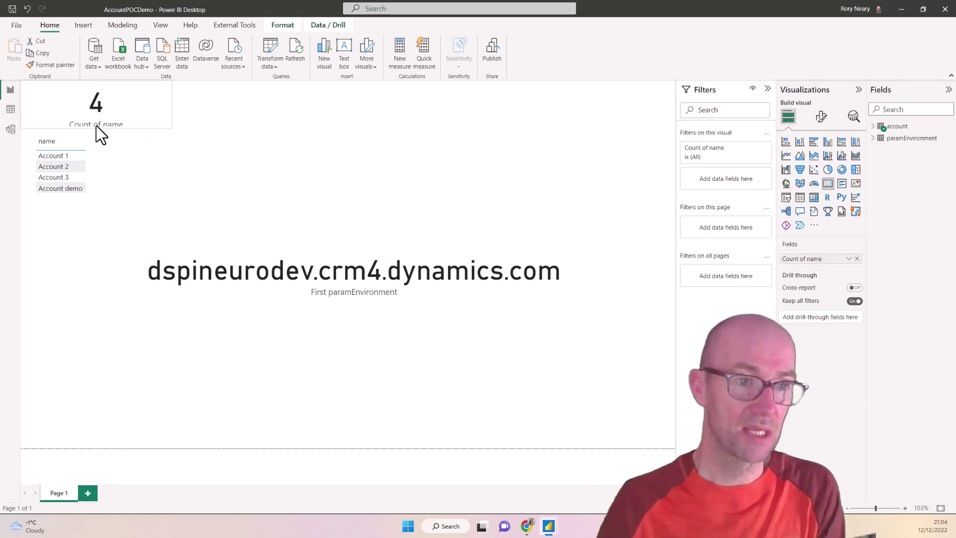
{"action": "left_click", "coordinate": [268, 131]}
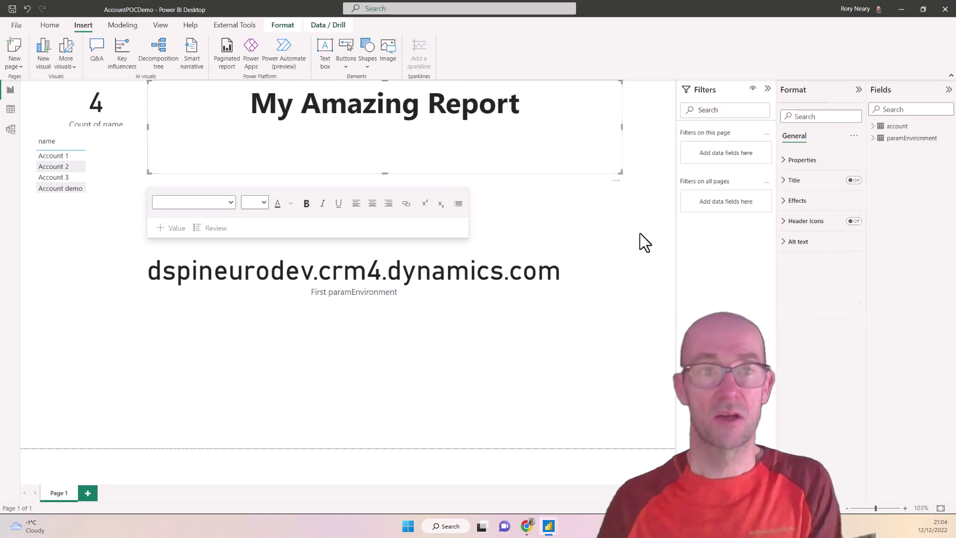
Step: Finish placing the My Amazing Report title across the top of the page
{"action": "left_click", "coordinate": [640, 234]}
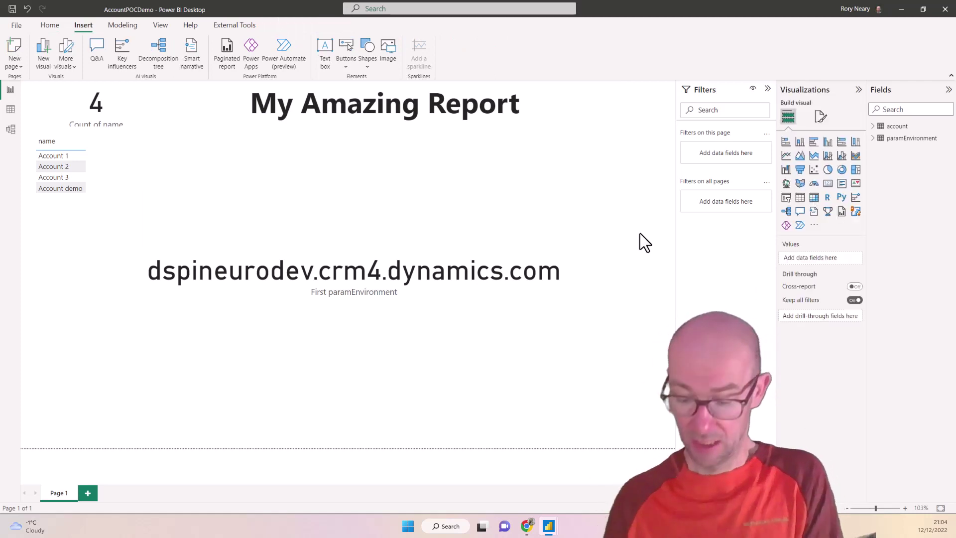
{"action": "left_click", "coordinate": [45, 25]}
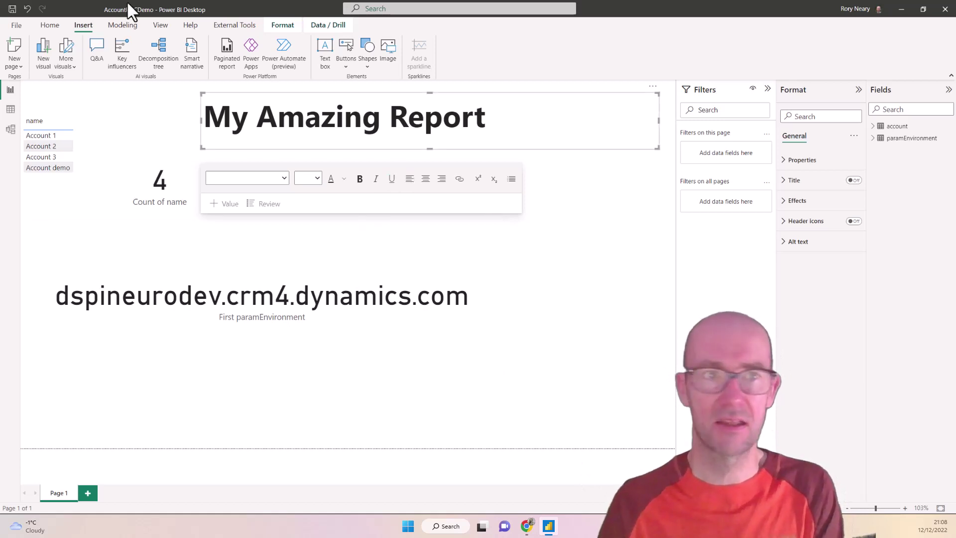
{"action": "left_click", "coordinate": [44, 25]}
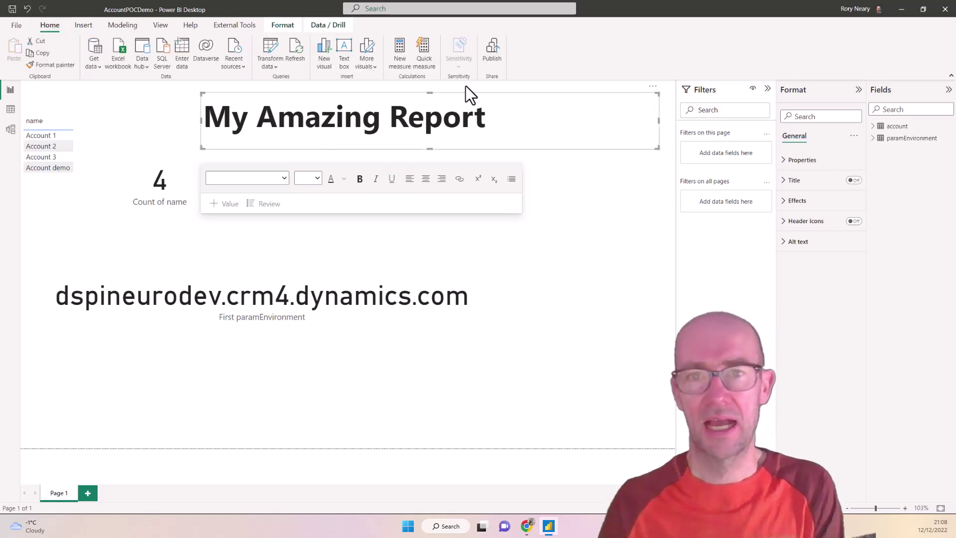
Step: Republish AccountPOCDemo to the Solutions workspace, replacing the existing dataset, and open it in the browser
{"action": "left_click", "coordinate": [492, 53]}
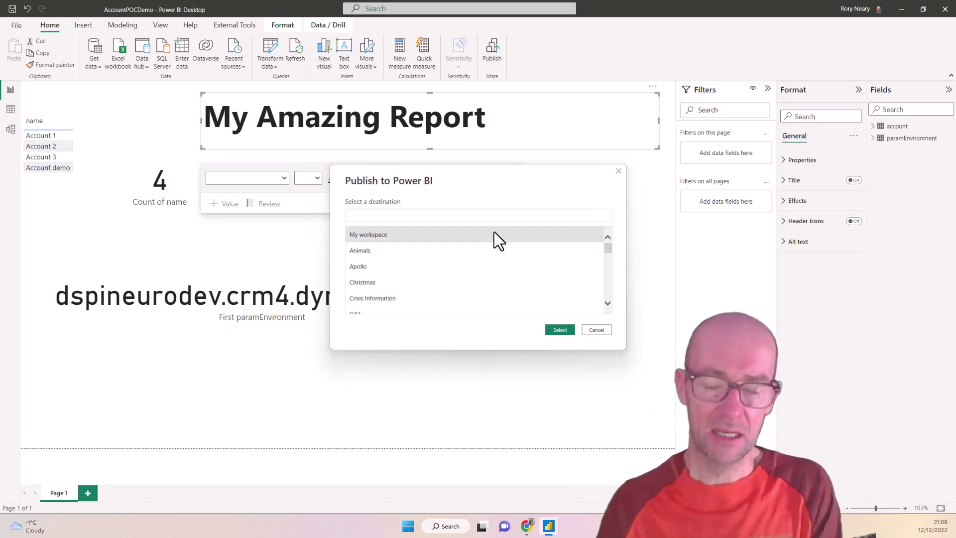
{"action": "type", "text": "power"}
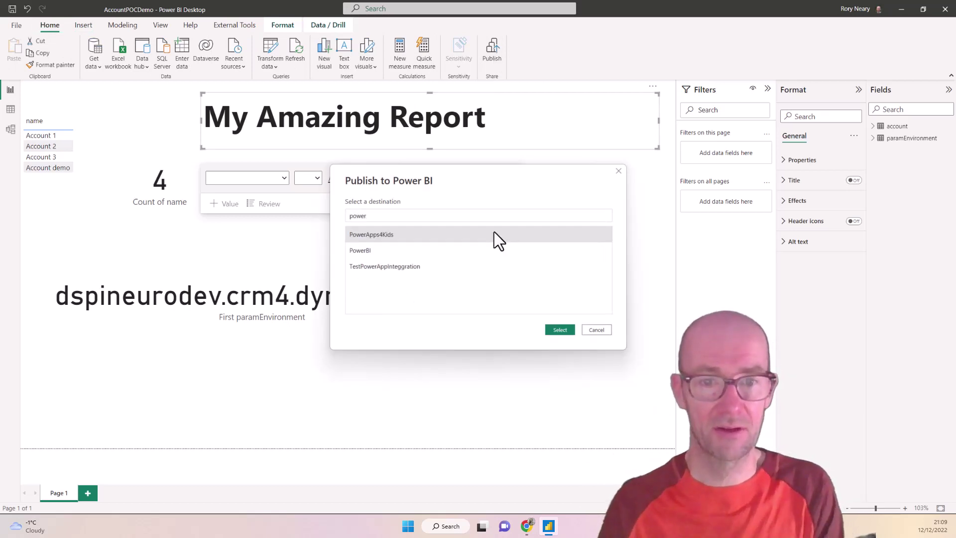
{"action": "key", "text": "BackSpace"}
{"action": "key", "text": "BackSpace"}
{"action": "key", "text": "BackSpace"}
{"action": "key", "text": "BackSpace"}
{"action": "key", "text": "BackSpace"}
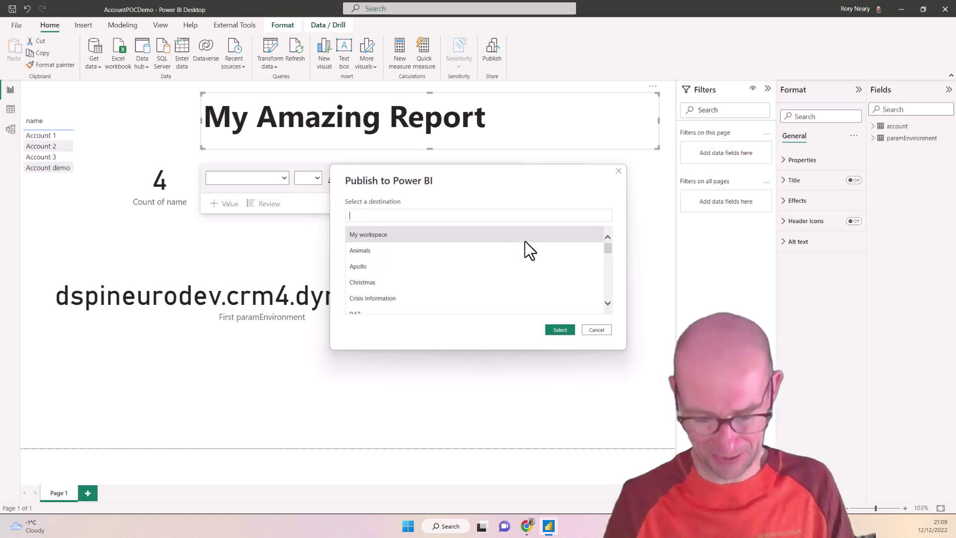
{"action": "type", "text": "solu"}
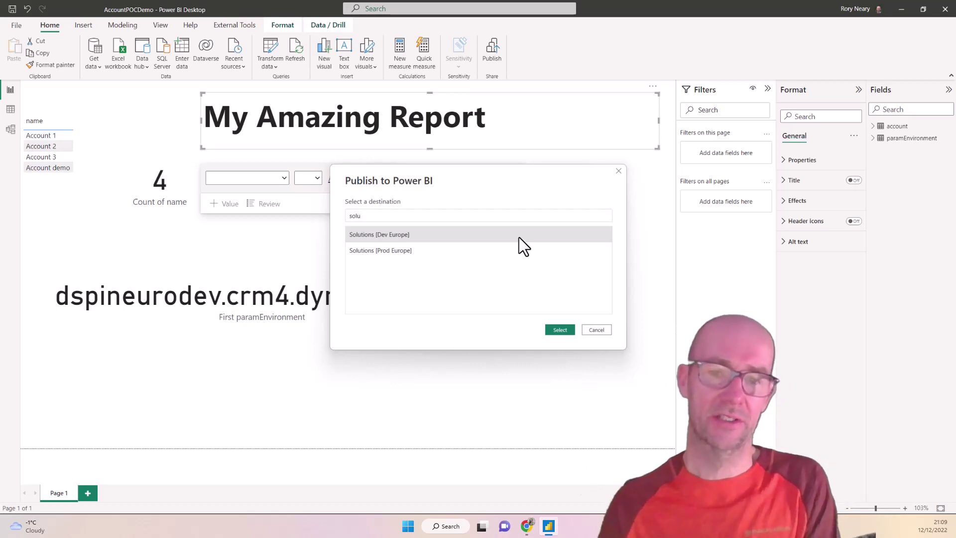
{"action": "left_click", "coordinate": [558, 330]}
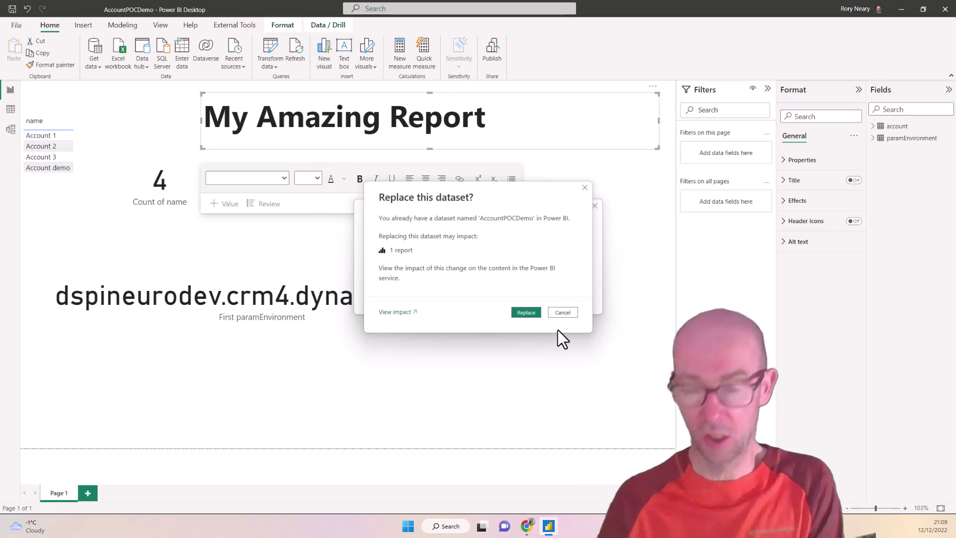
{"action": "left_click", "coordinate": [526, 313]}
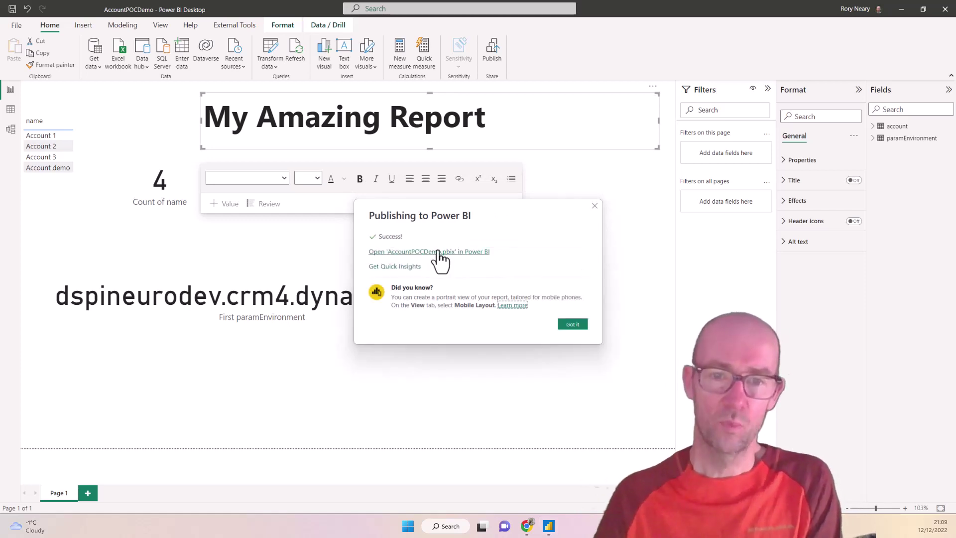
{"action": "left_click", "coordinate": [438, 252]}
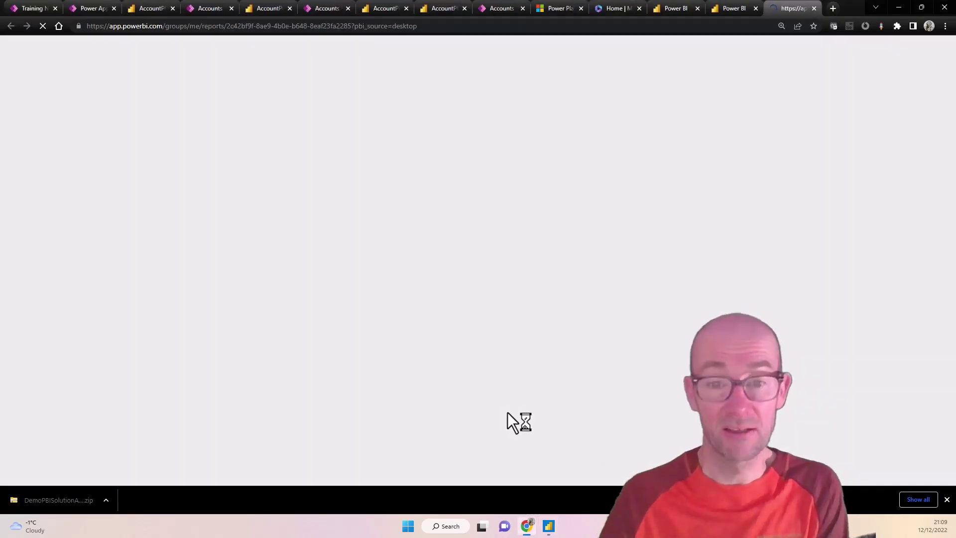
Step: Show the loaded AccountPOCDemo report with browser full screen (F11)
{"action": "key", "text": "F11"}
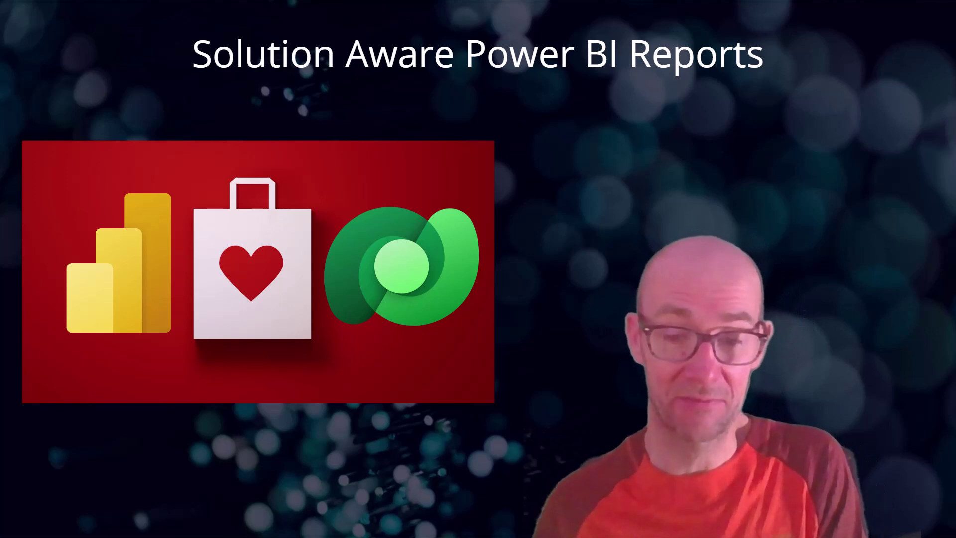
Step: Reveal the bullets The finished product, Why this is important, and Setup checks one by one
{"action": "key", "text": "Right"}
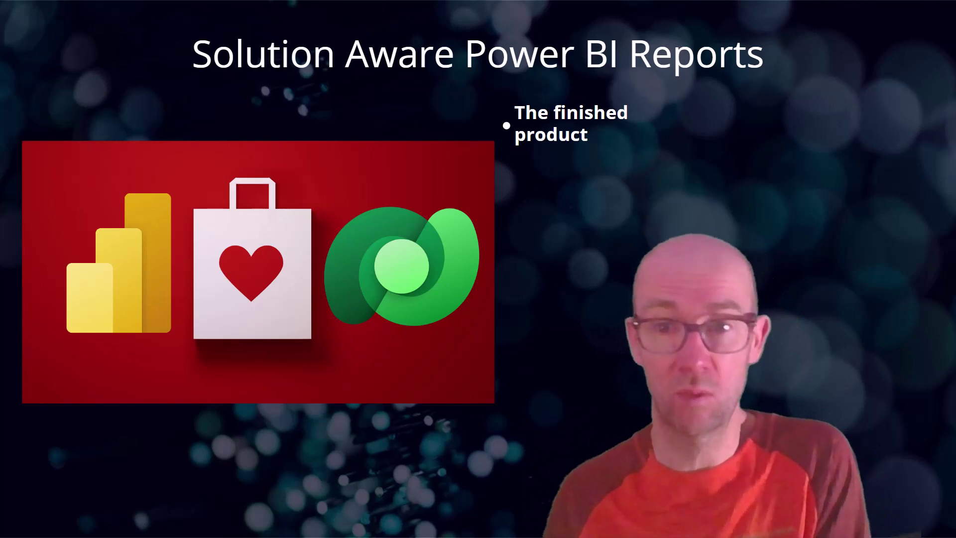
{"action": "key", "text": "Right"}
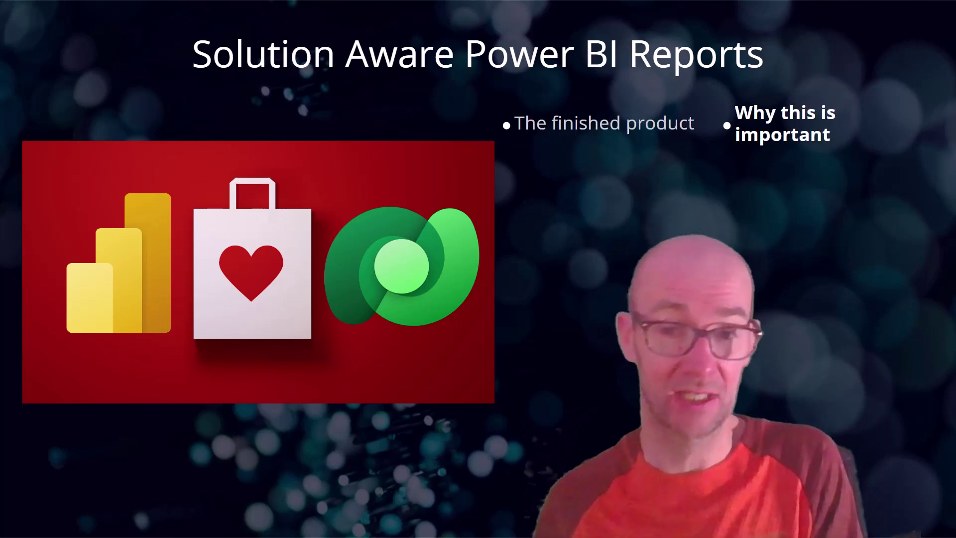
{"action": "key", "text": "Right"}
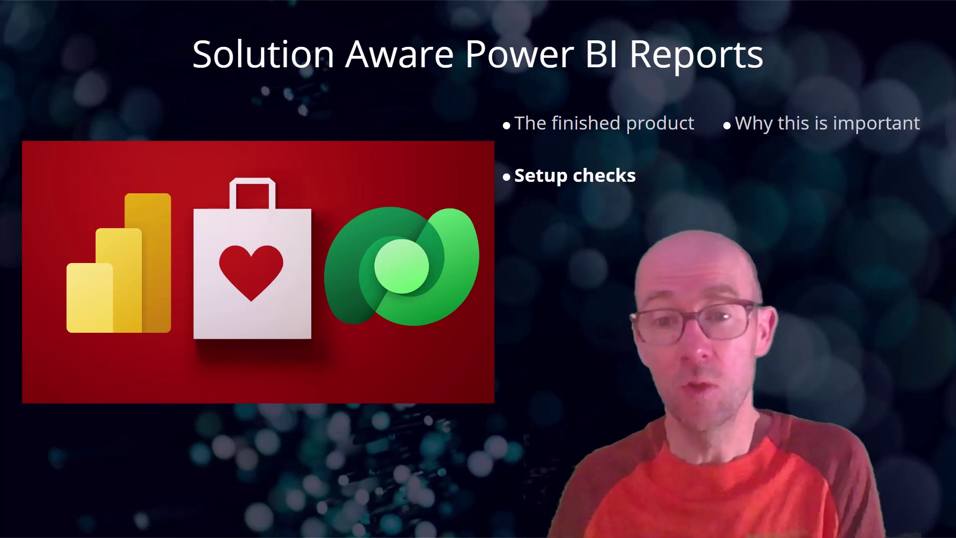